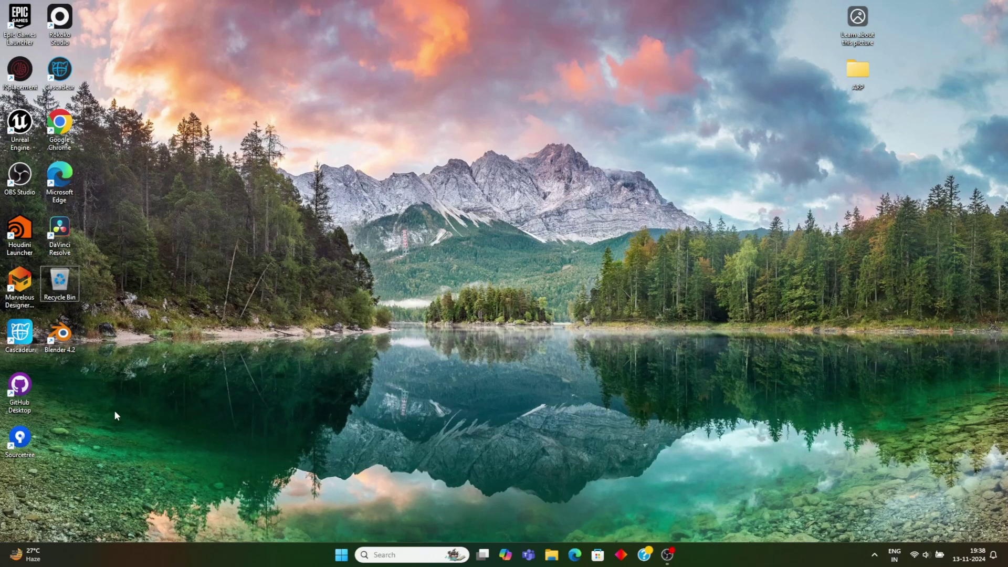
Launch Blender 4.2 and open the recent file Princess.blend.
click(62, 336)
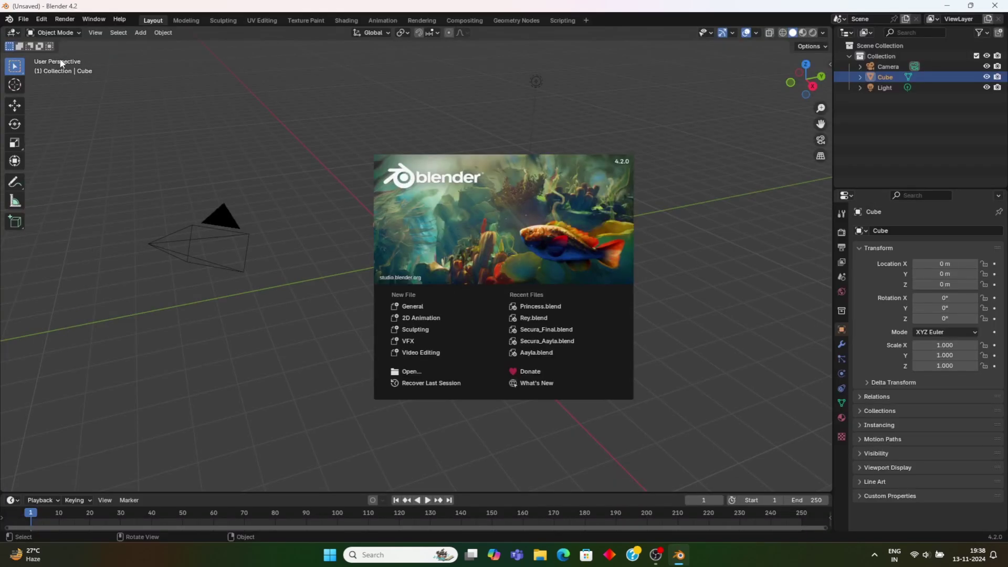
click(24, 21)
click(25, 22)
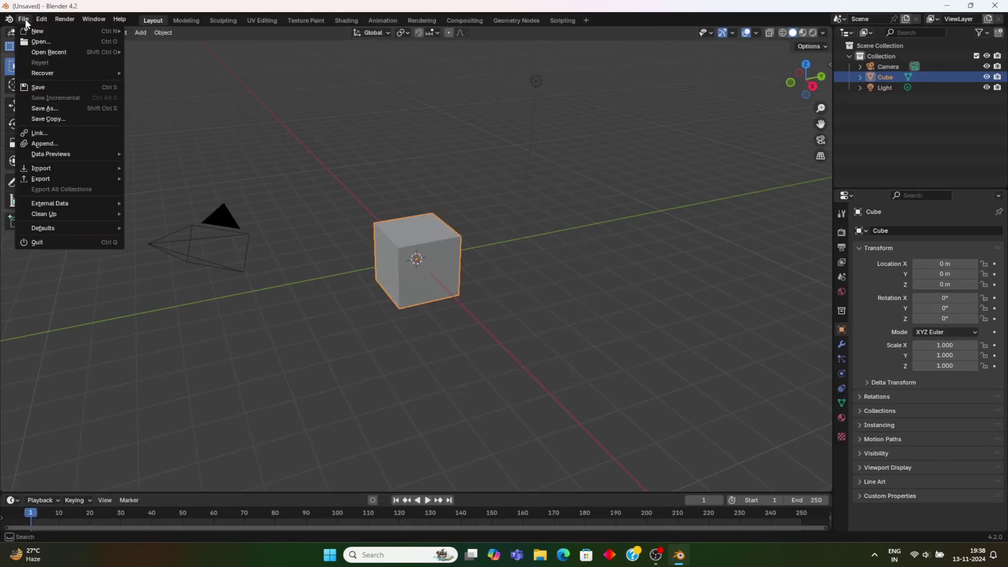
mouse_move(60, 53)
click(148, 53)
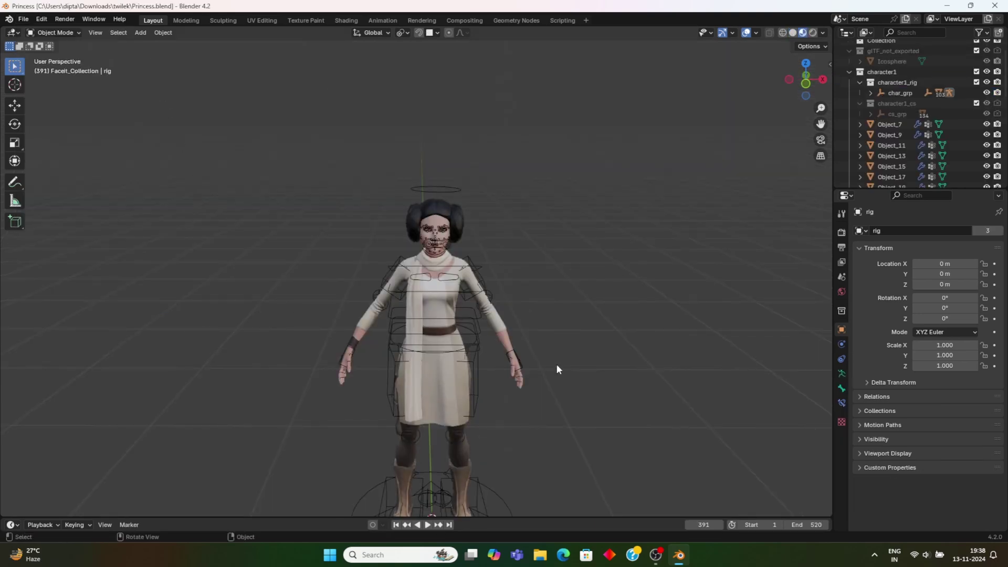
Put the character's rig into Pose Mode.
scroll(557, 368, up, 3)
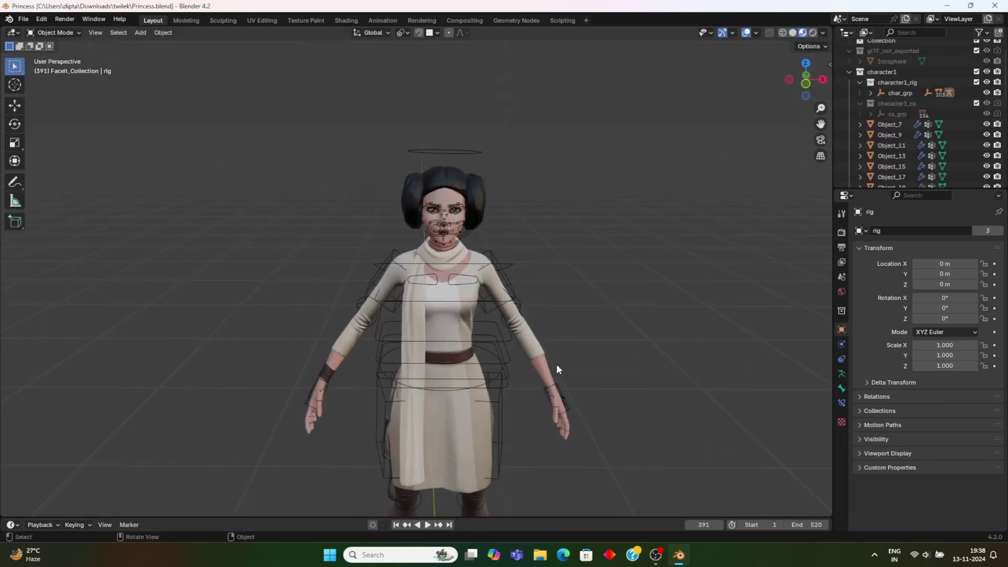
click(74, 33)
click(73, 67)
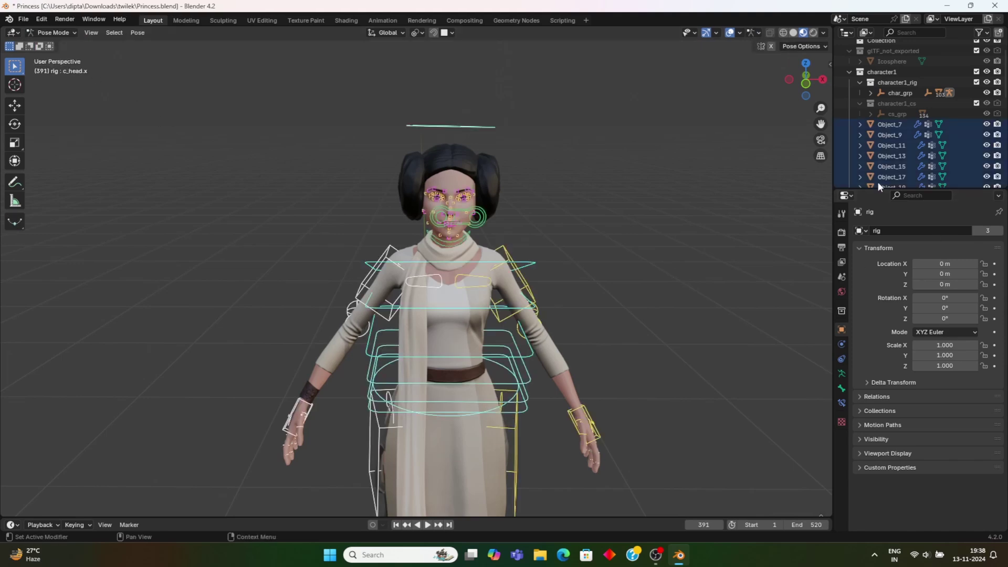
Look through the Auto-Rig Pro skin and rig tools and the Faceit rig settings for the character.
key(n)
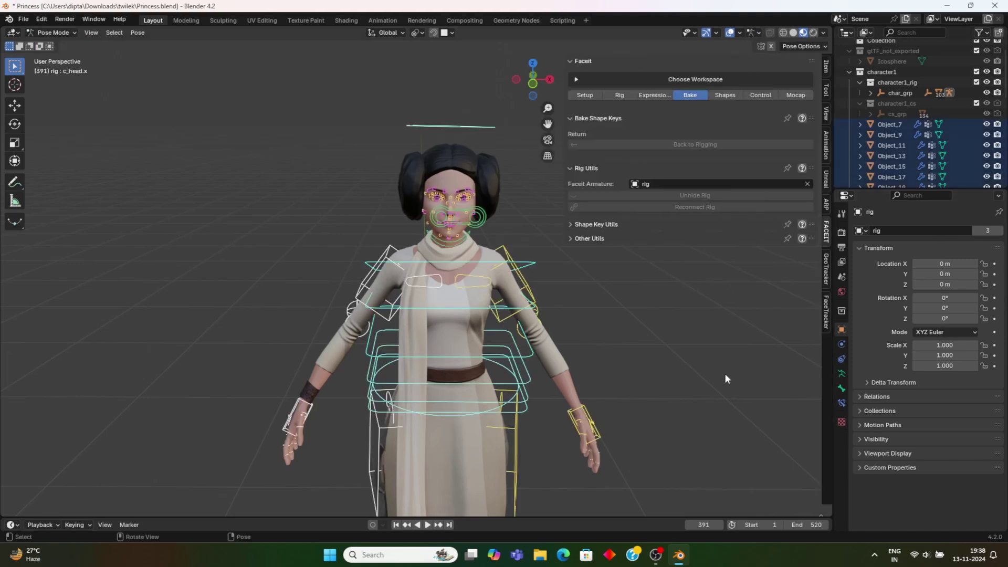
click(827, 209)
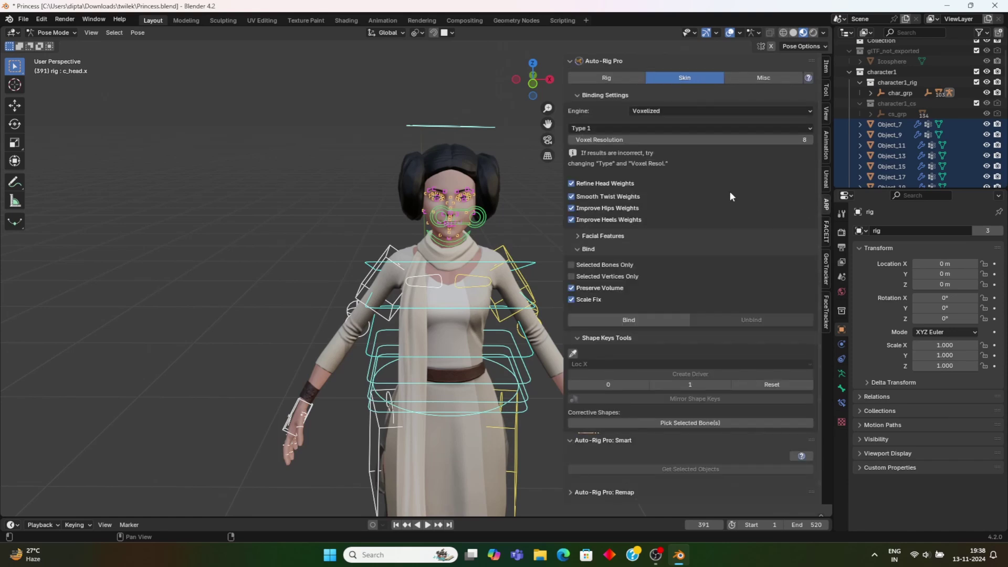
click(618, 77)
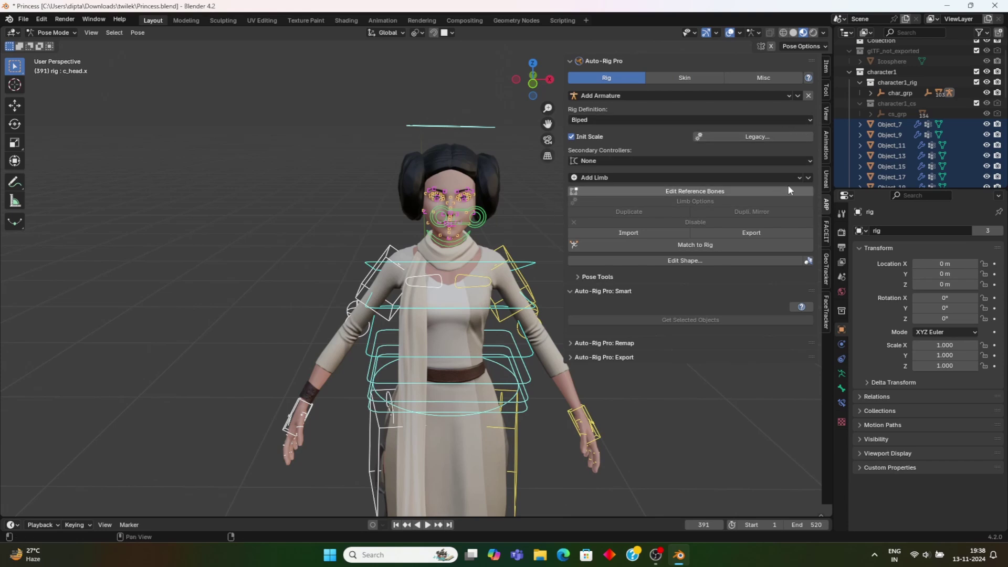
click(826, 231)
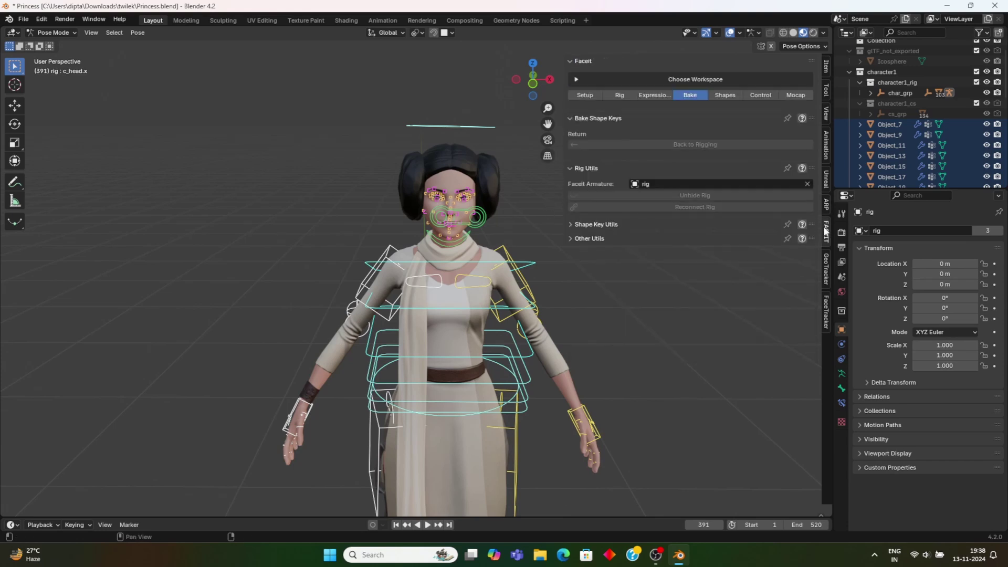
click(632, 96)
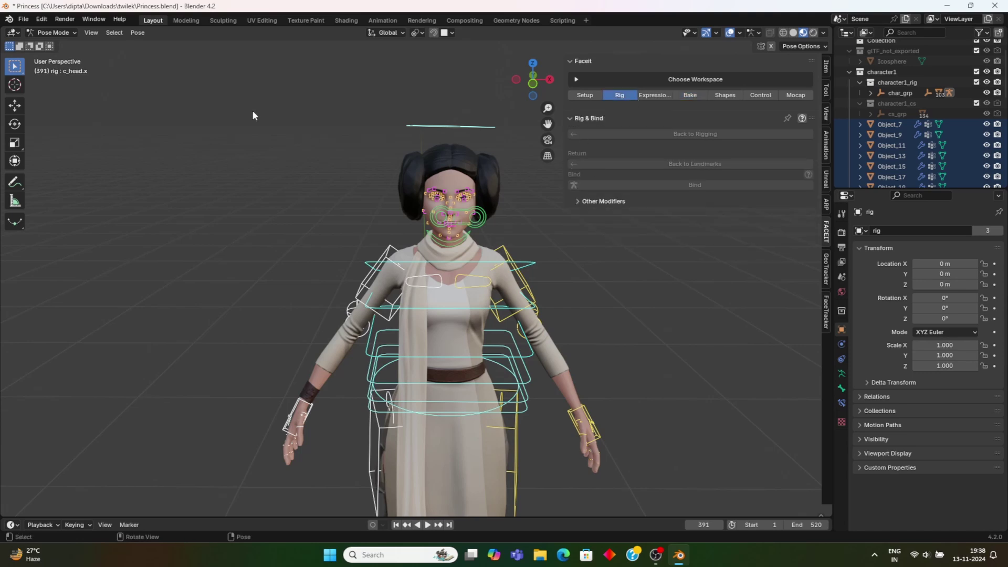
Switch to Object Mode, select the character's rig and return to Pose Mode.
click(69, 32)
click(70, 45)
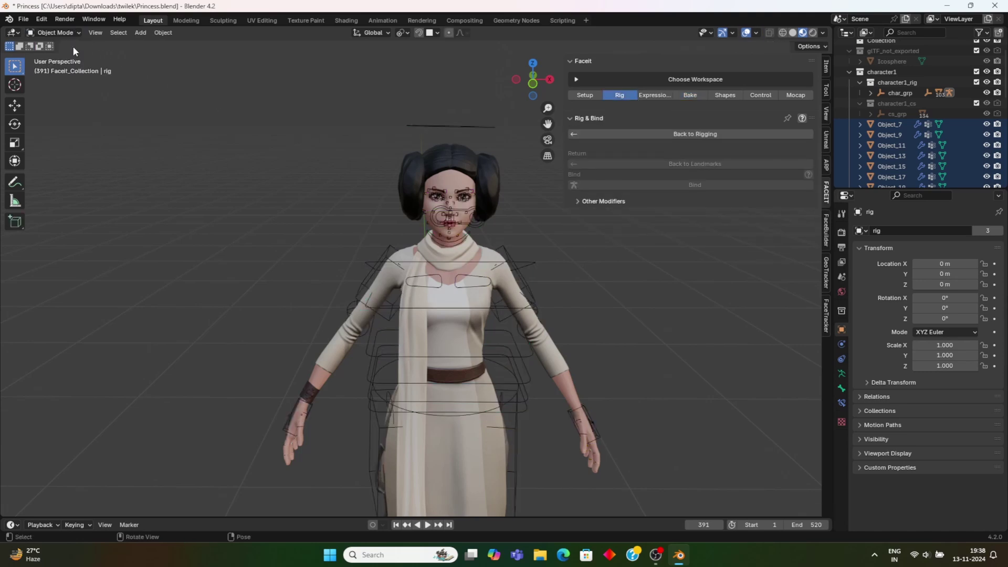
click(438, 128)
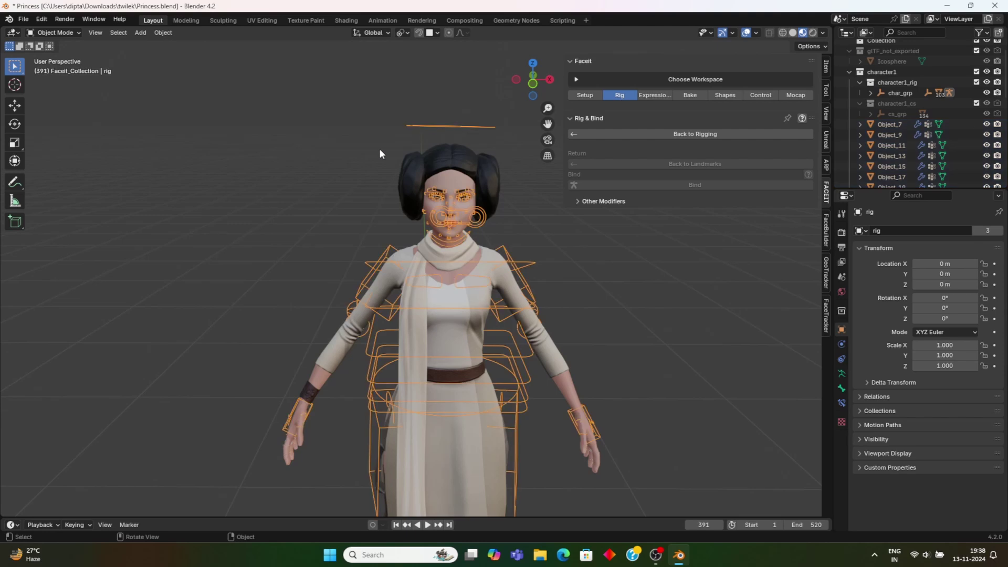
click(74, 32)
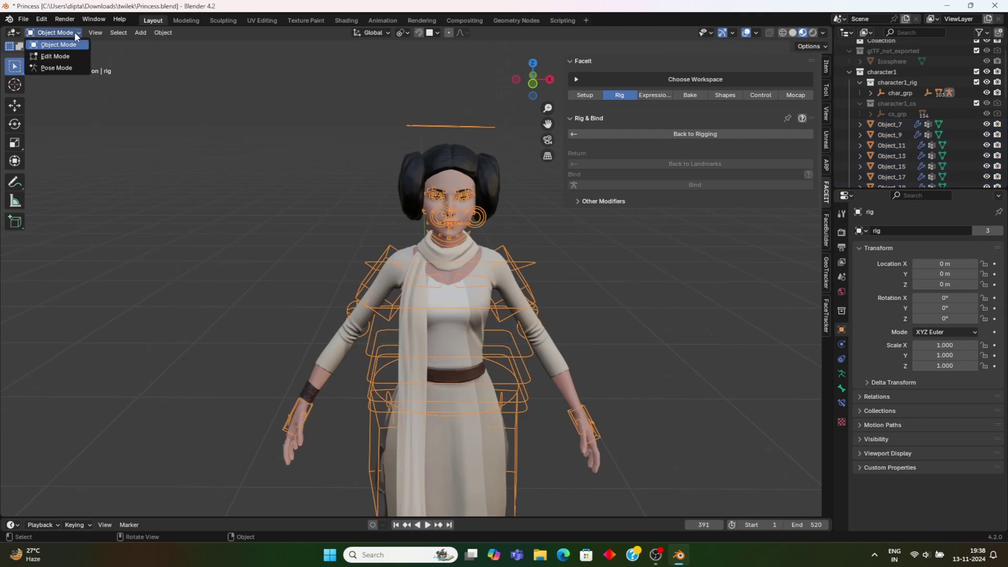
click(74, 65)
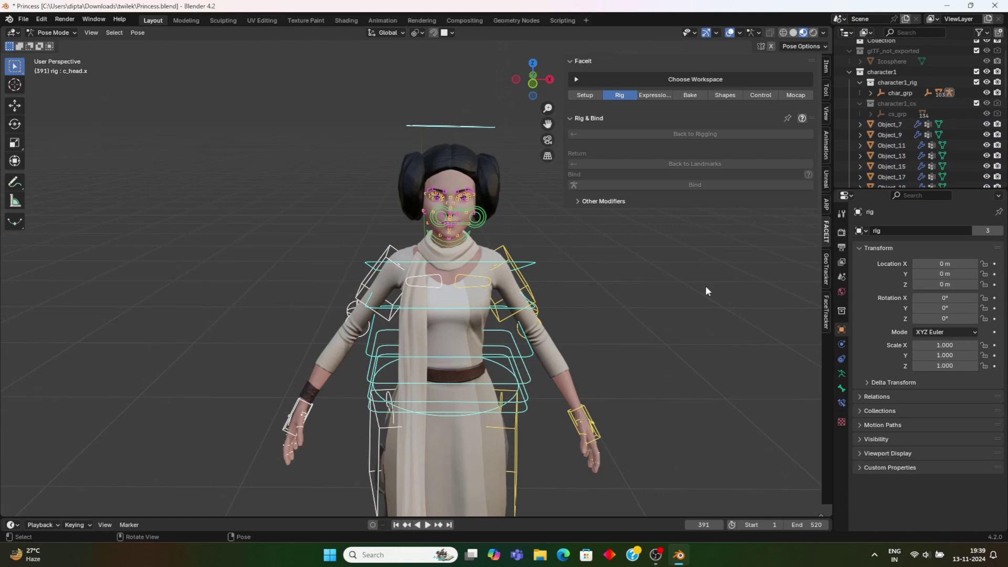
Hide the add-on sidebar and try moving the jaw_master control slightly, by about 0.002 m.
key(n)
scroll(652, 269, up, 3)
scroll(651, 269, up, 2)
scroll(655, 267, down, 2)
click(493, 217)
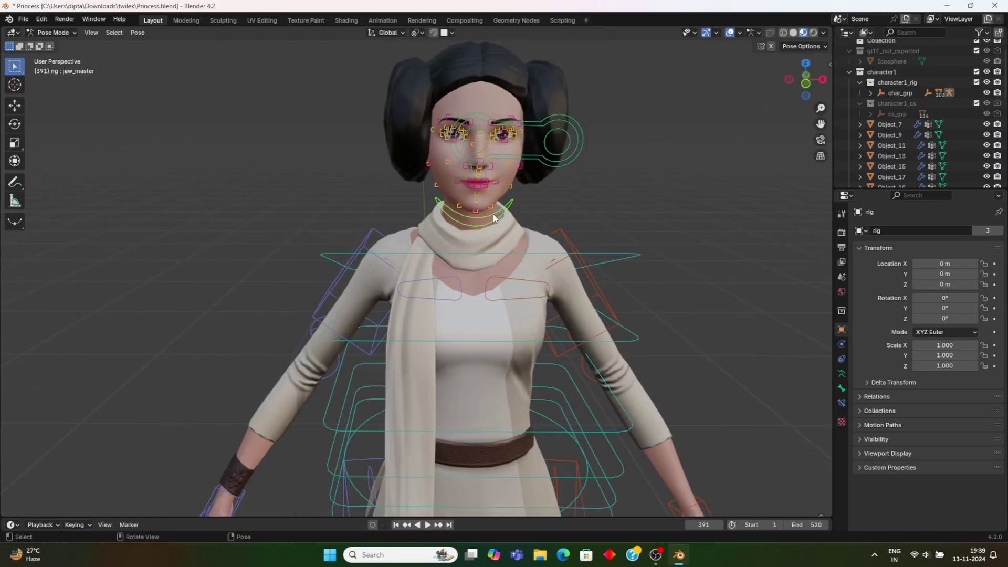
key(g)
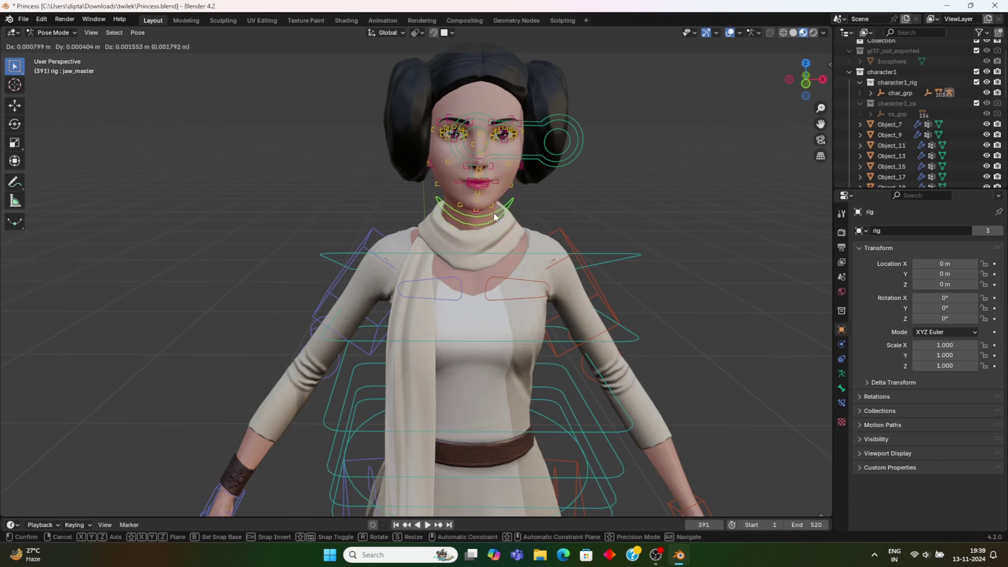
click(494, 216)
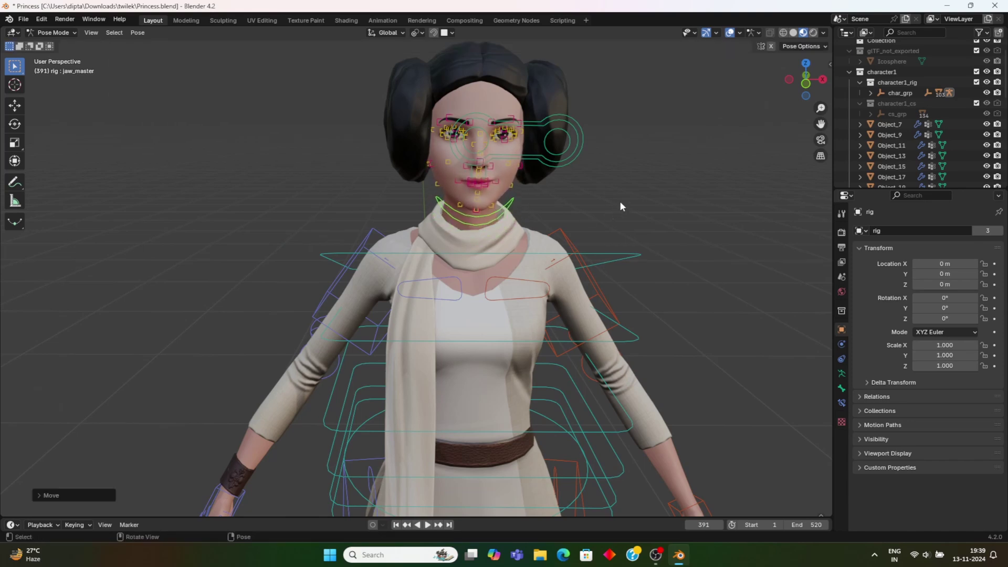
Try moving the eyes control sideways so it sits in front of the face, and clear all its transforms.
click(574, 155)
key(g)
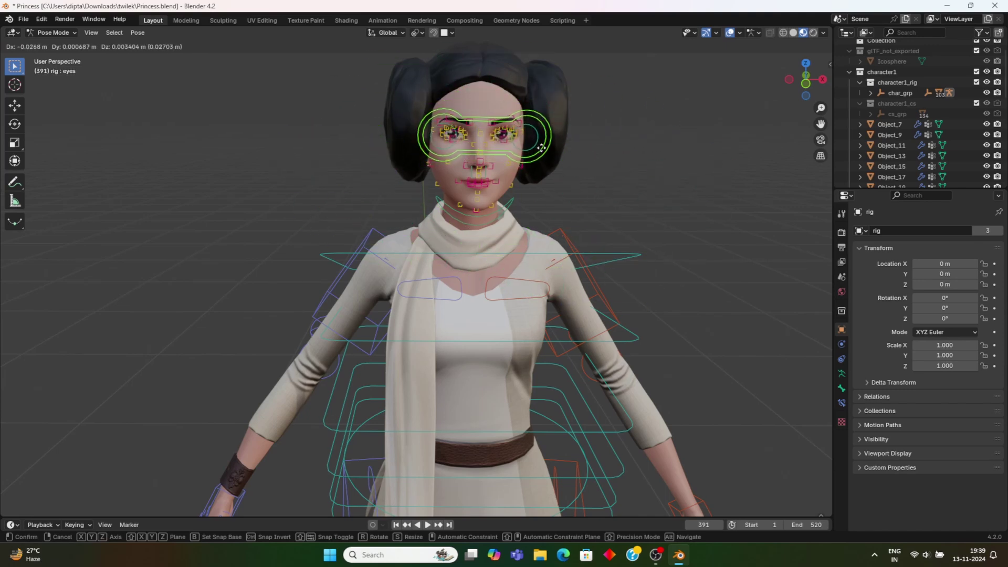
click(546, 151)
click(136, 33)
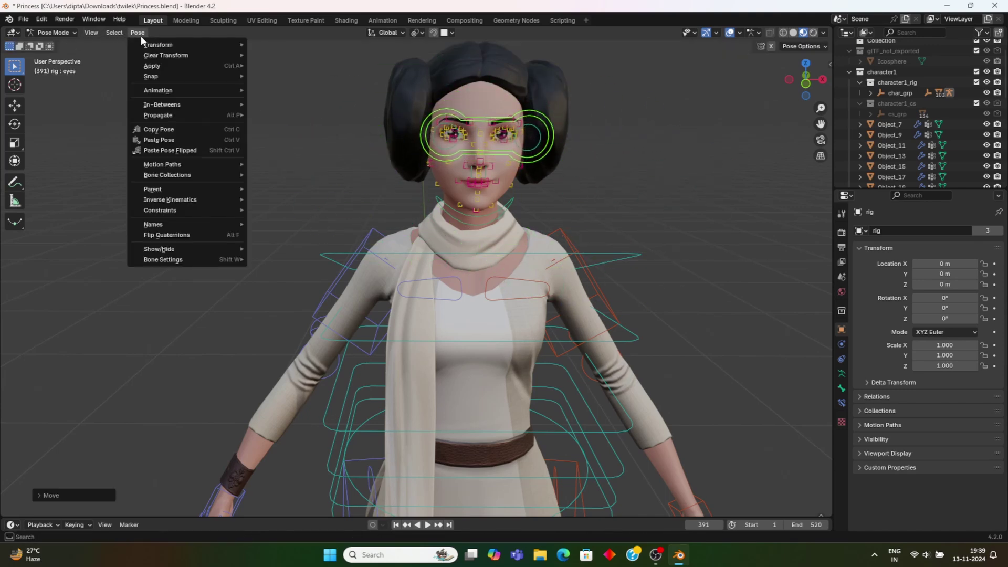
mouse_move(163, 55)
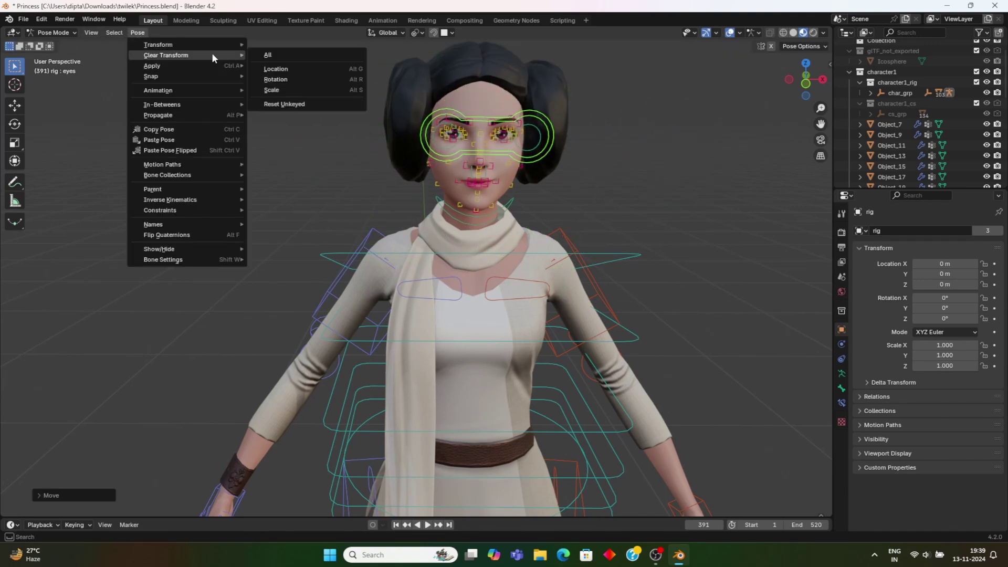
click(273, 52)
Clear all transforms of the jaw_master control and deselect it.
click(483, 219)
click(140, 33)
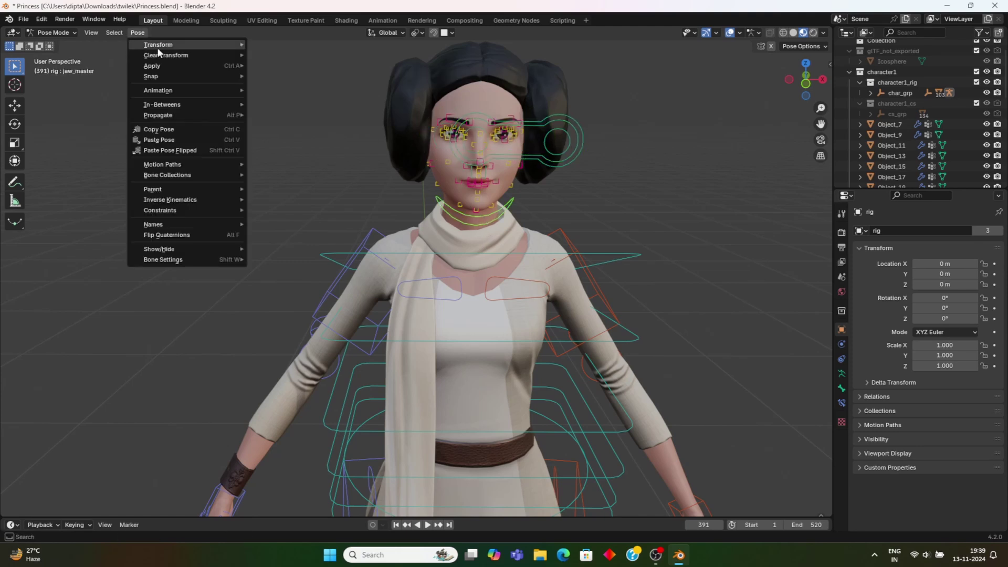
mouse_move(175, 58)
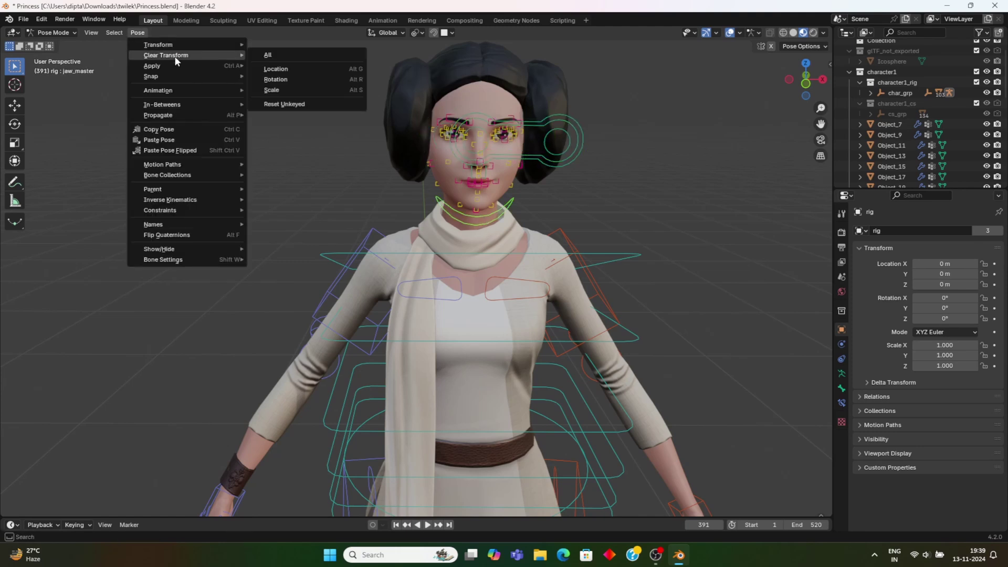
click(271, 56)
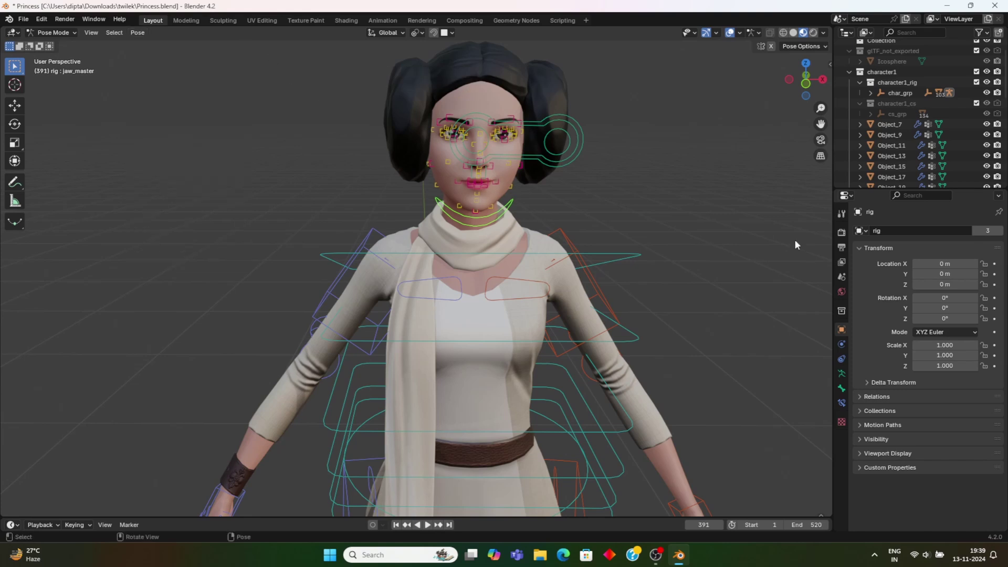
click(736, 236)
Try raising the arm outward with the c_hand_ik.l control and clear all its transforms.
scroll(702, 354, down, 2)
click(631, 459)
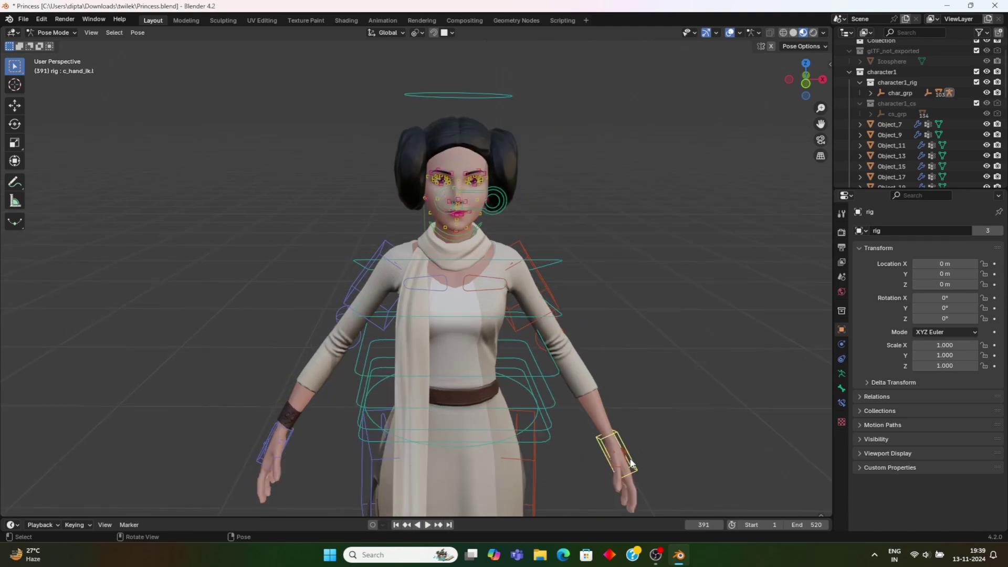
key(g)
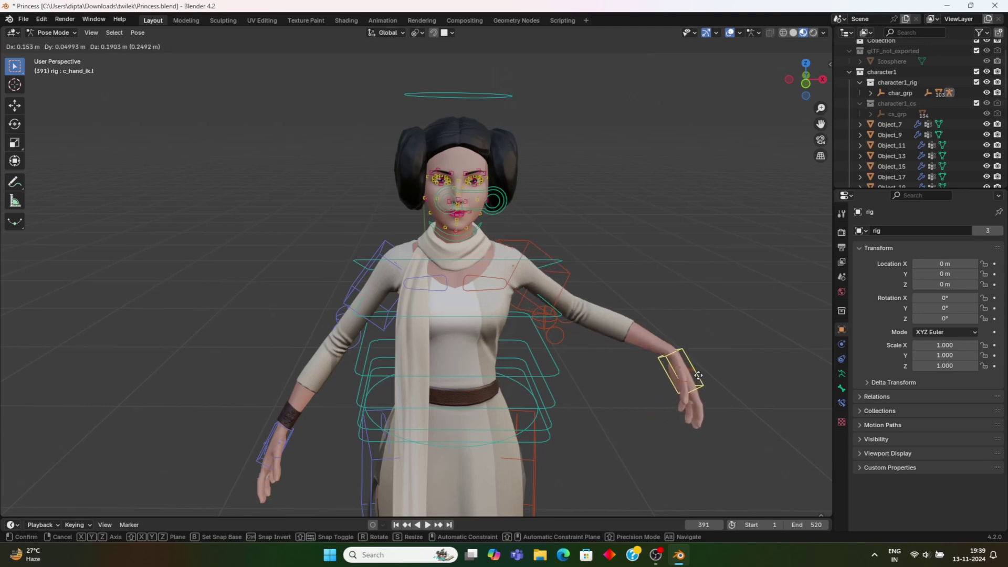
click(666, 432)
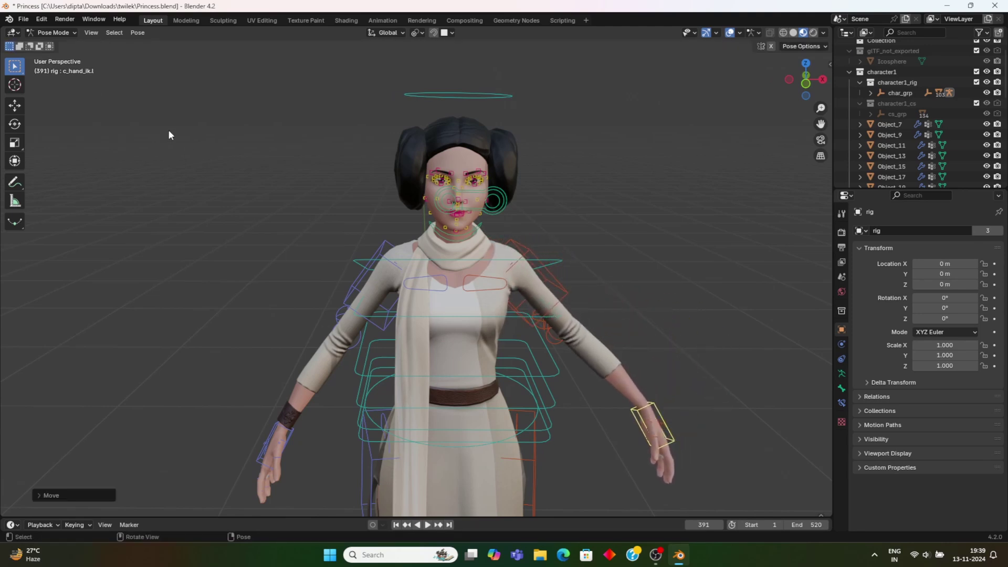
click(138, 32)
mouse_move(233, 55)
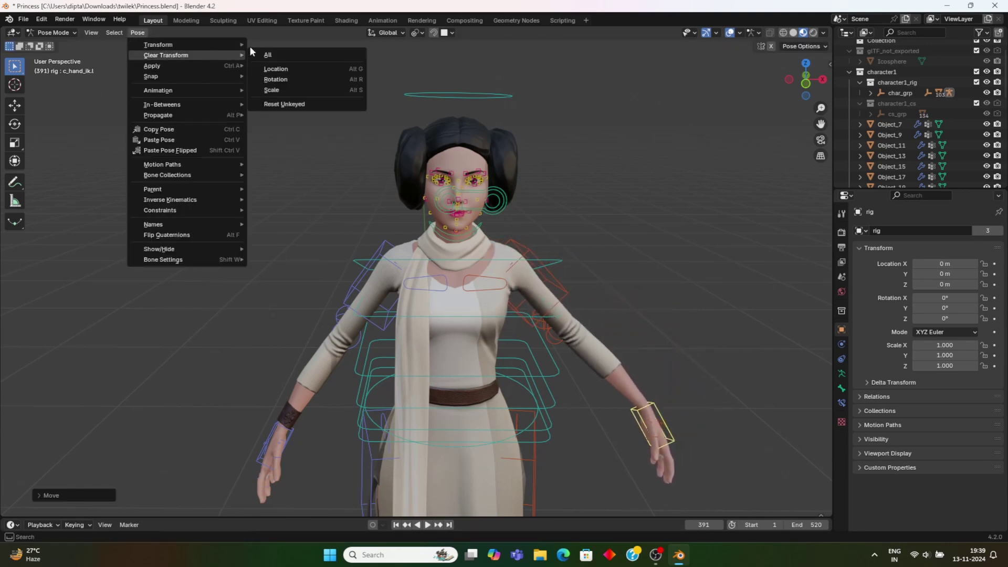
click(272, 56)
Try shifting the body with the c_root_master.x control at the hips and clear all its transforms.
middle_drag(719, 318, 616, 345)
click(594, 329)
key(g)
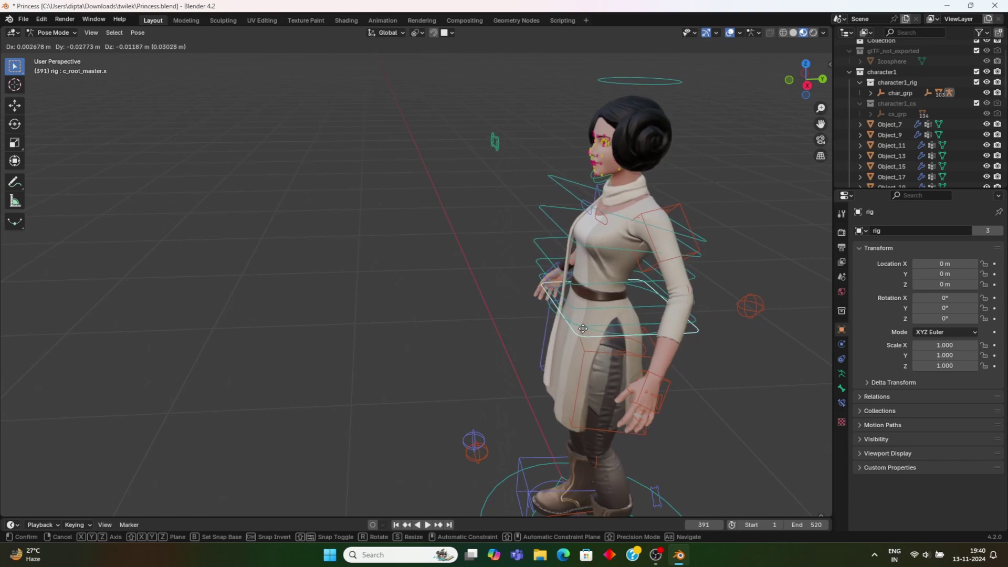
click(579, 326)
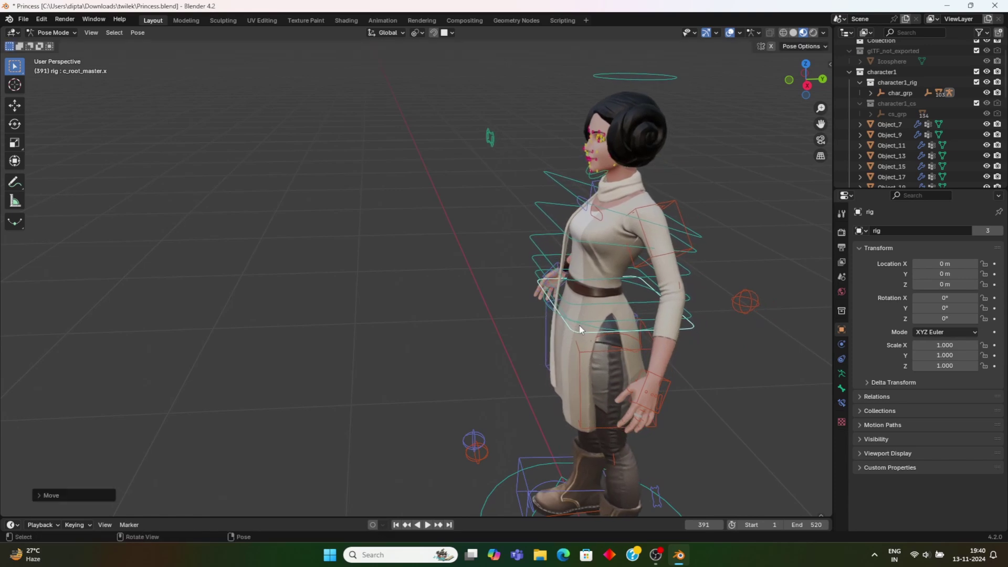
click(136, 33)
mouse_move(166, 57)
click(260, 54)
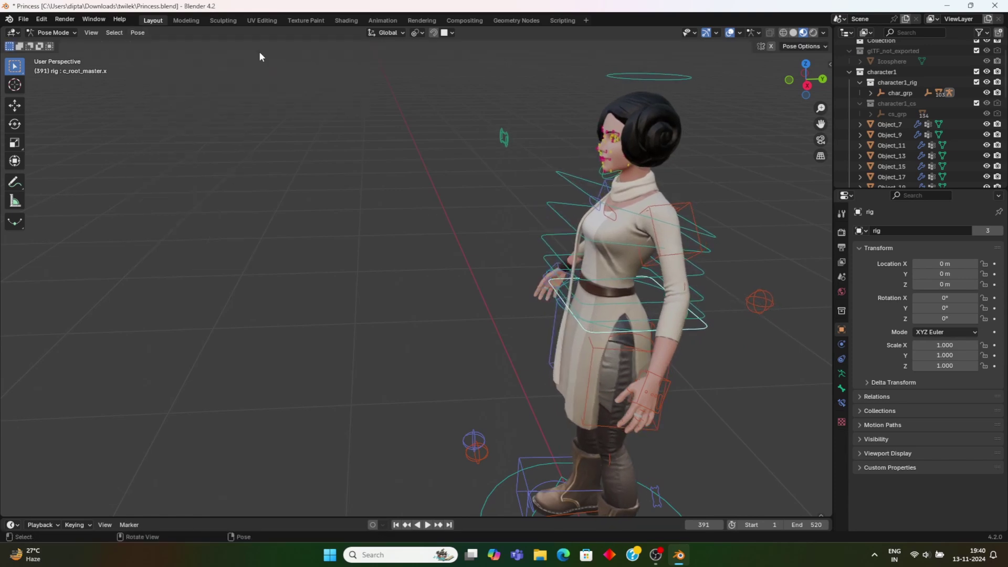
Switch the rig from Pose Mode back to Object Mode.
scroll(364, 301, down, 4)
middle_drag(338, 362, 464, 354)
middle_drag(442, 390, 363, 374)
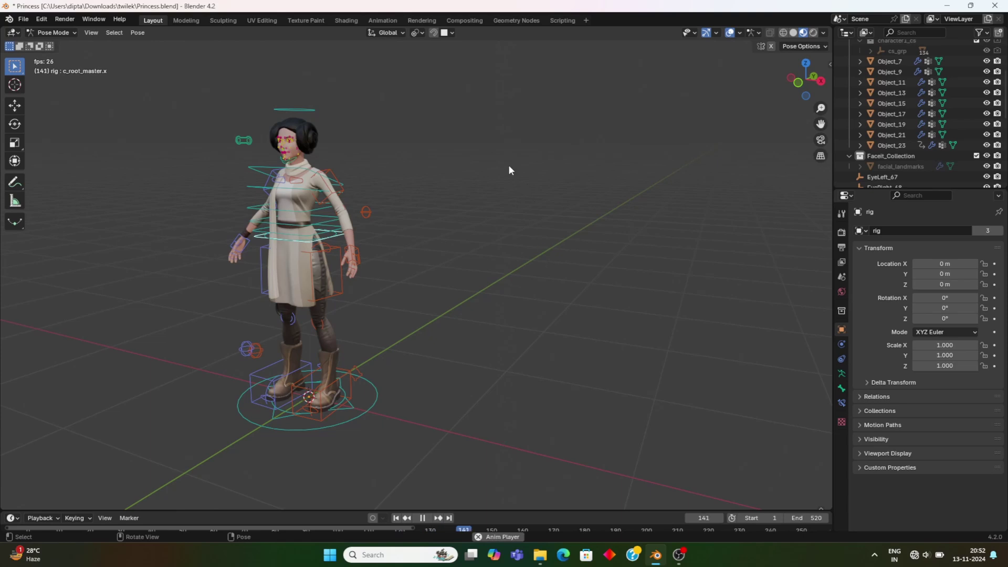
click(70, 33)
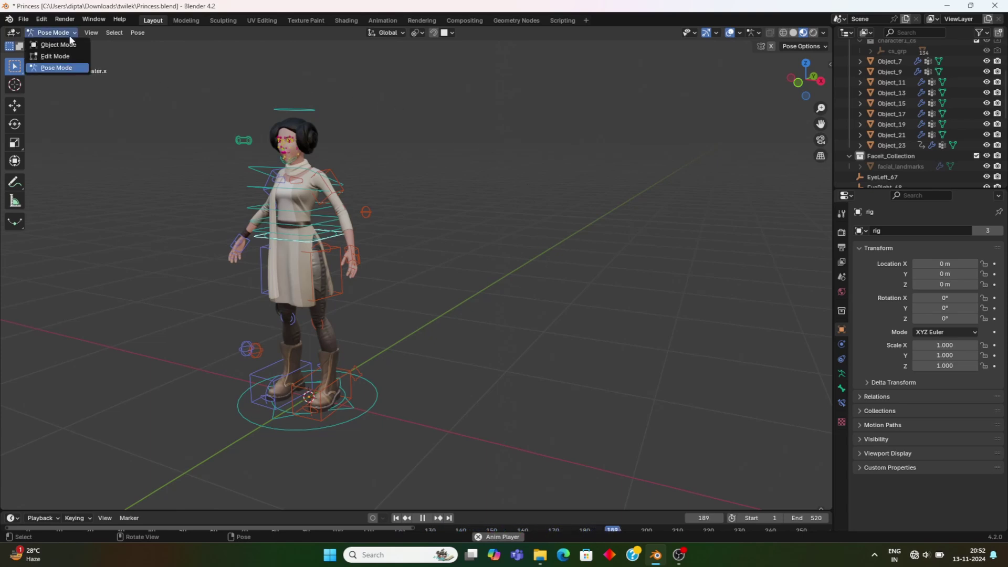
click(58, 44)
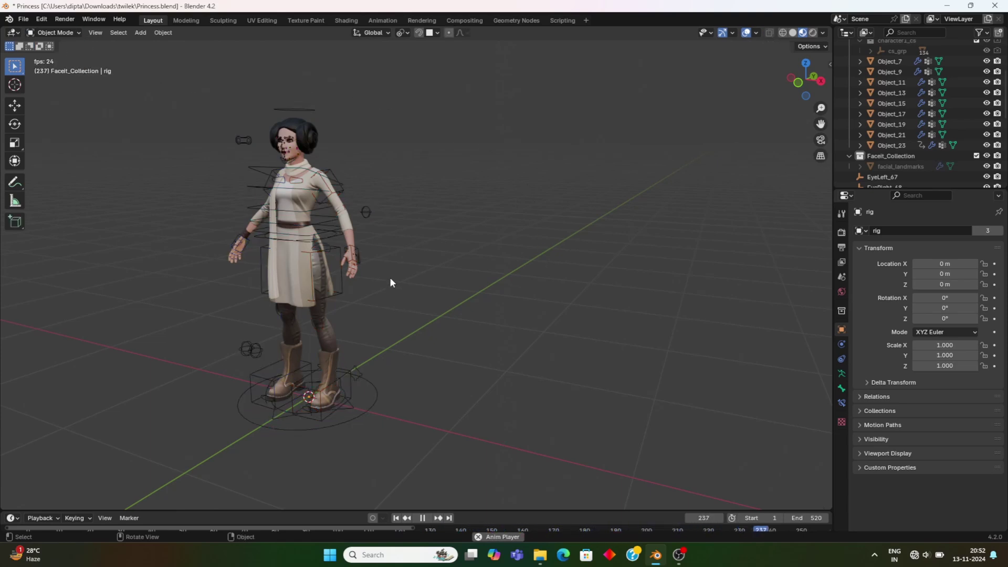
middle_drag(390, 276, 578, 283)
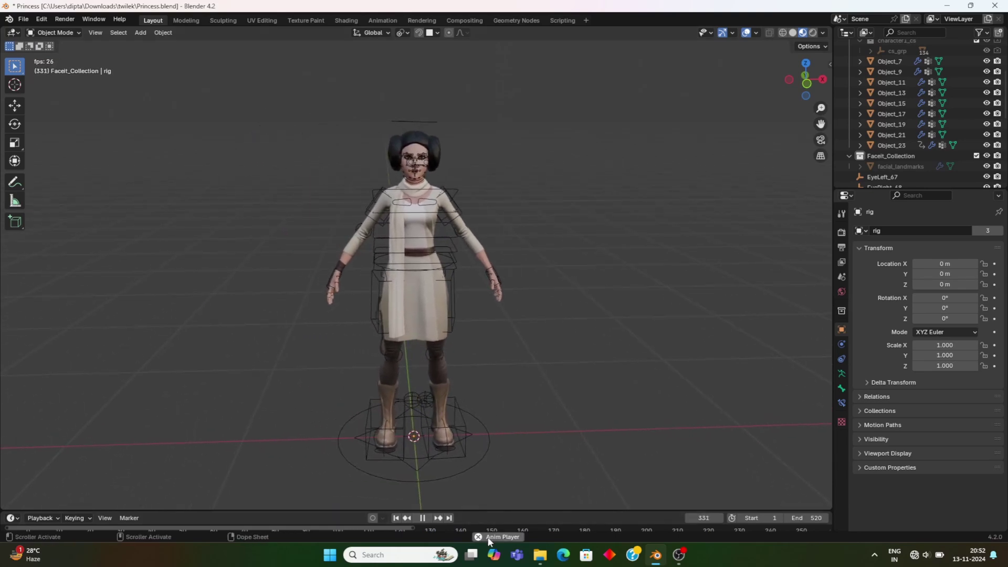
Stop the animation playback and return to frame 0 in an enlarged timeline.
click(424, 518)
drag(489, 511, 493, 456)
click(27, 478)
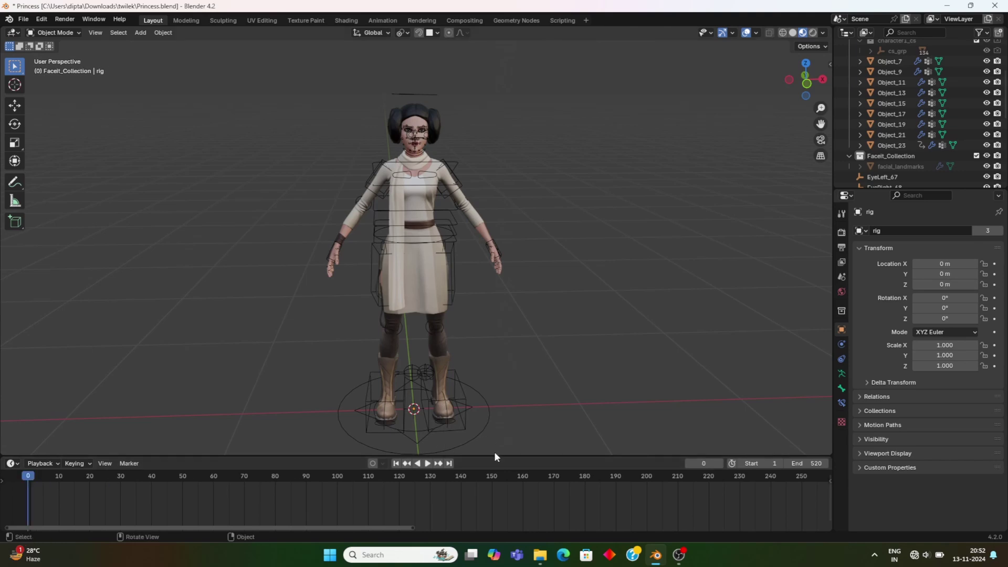
Shrink the timeline area and select the meshes Object_7 through Object_23 together with the character's rig.
drag(499, 456, 493, 511)
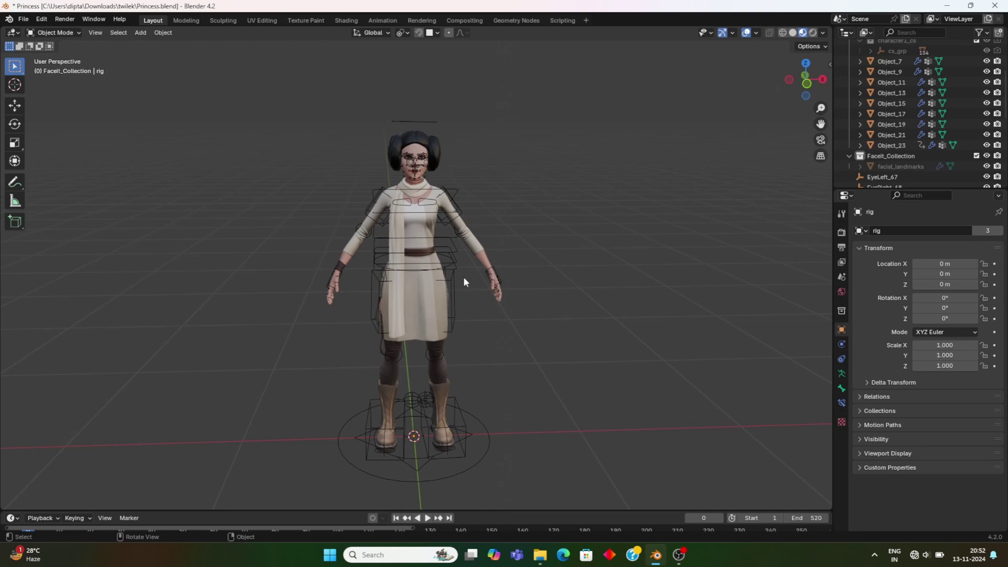
click(908, 62)
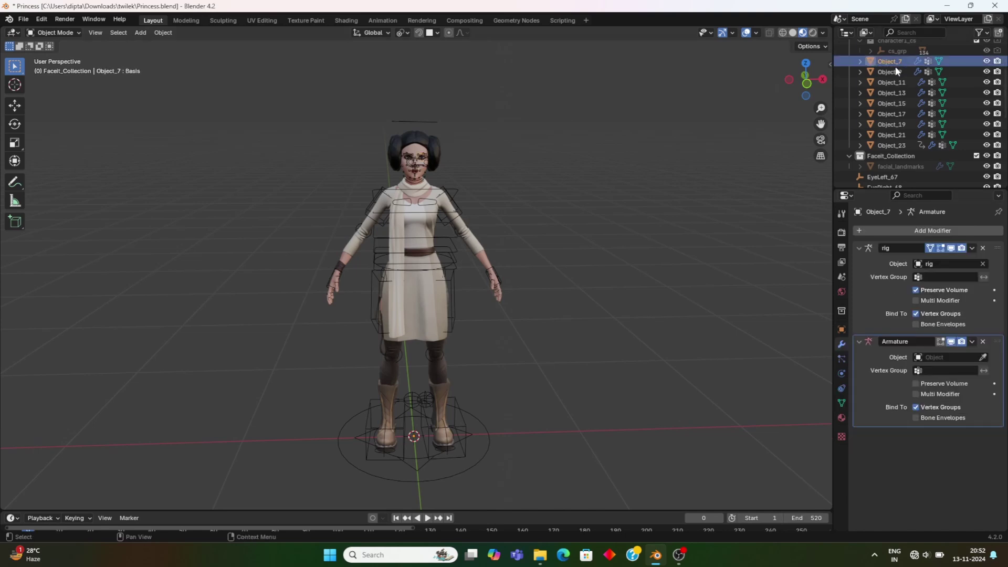
shift+click(891, 146)
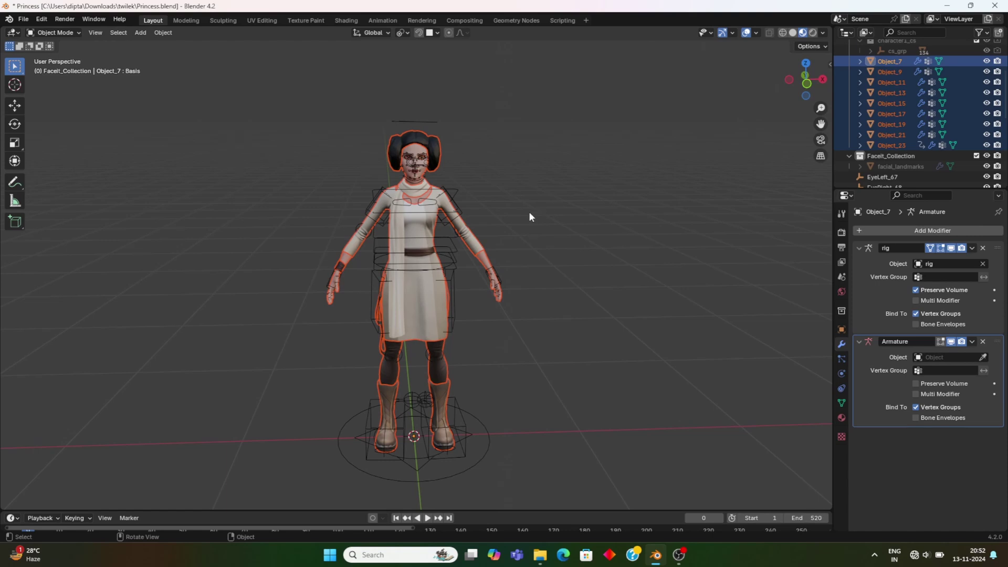
shift+click(423, 121)
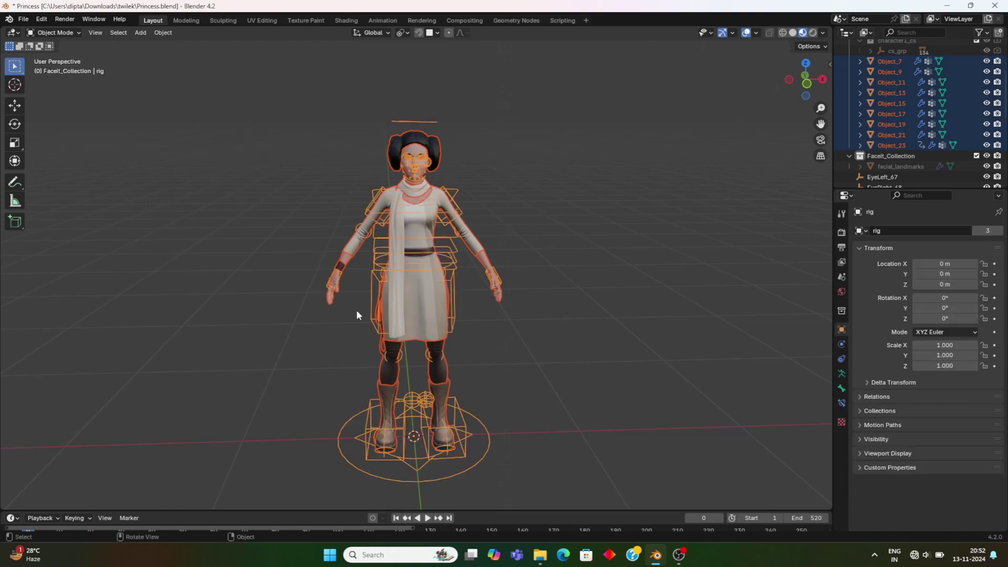
Start an Auto-Rig Pro FBX export into the Downloads folder and name the file Leia.fbx.
click(24, 20)
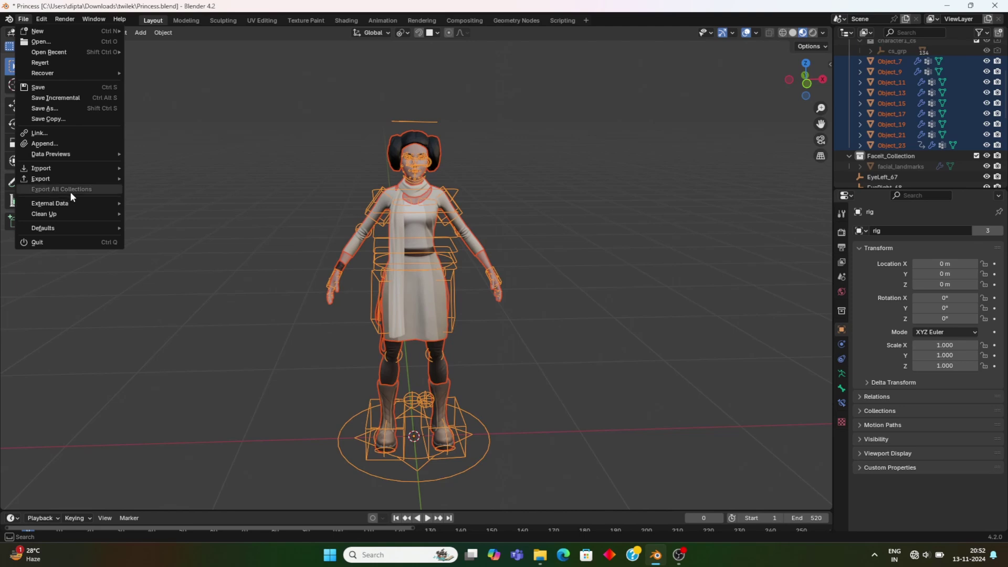
mouse_move(70, 178)
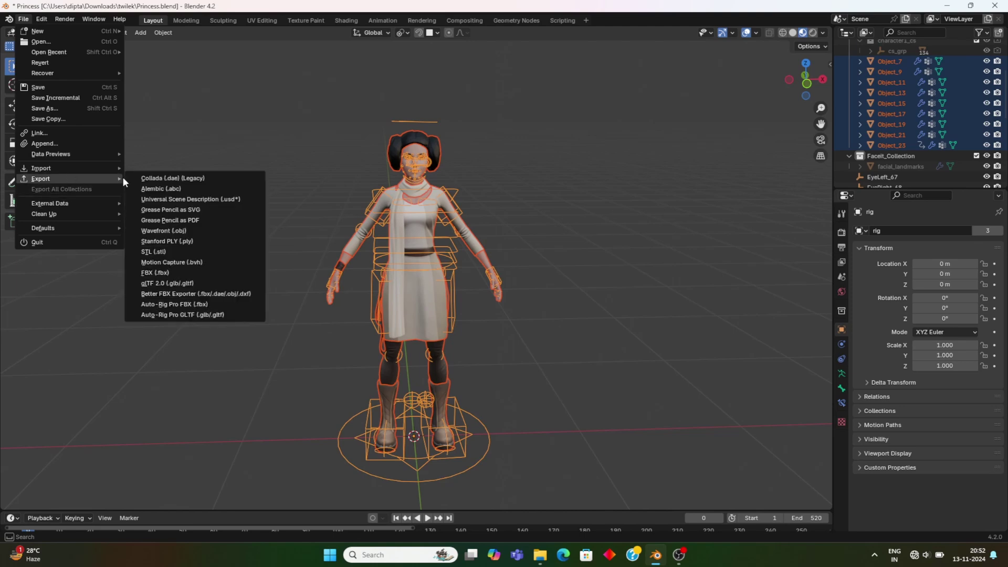
click(191, 304)
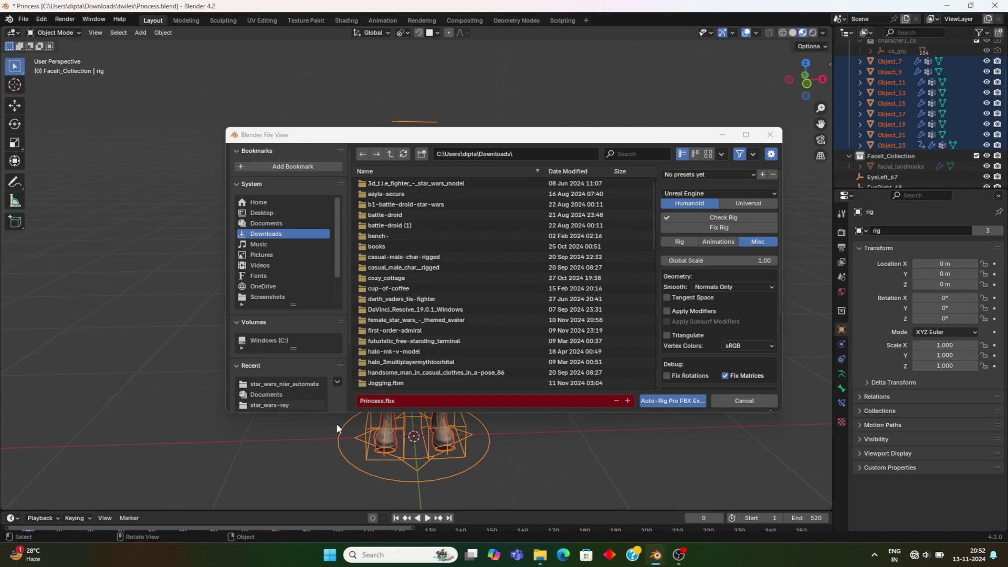
click(381, 400)
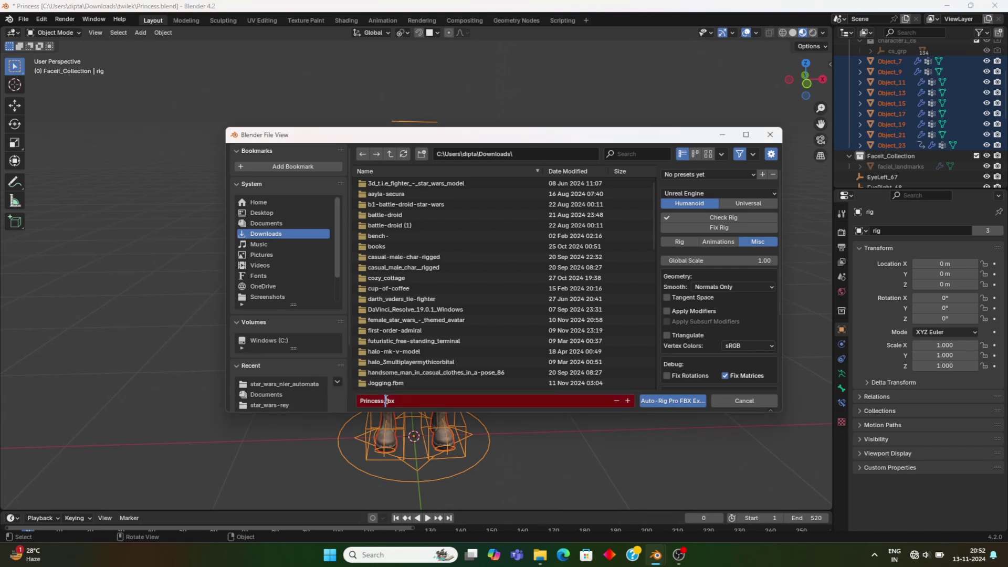
key(BackSpace)
key(BackSpace)
key(BackSpace)
key(BackSpace)
key(BackSpace)
key(BackSpace)
key(BackSpace)
key(BackSpace)
text(Leia)
click(577, 472)
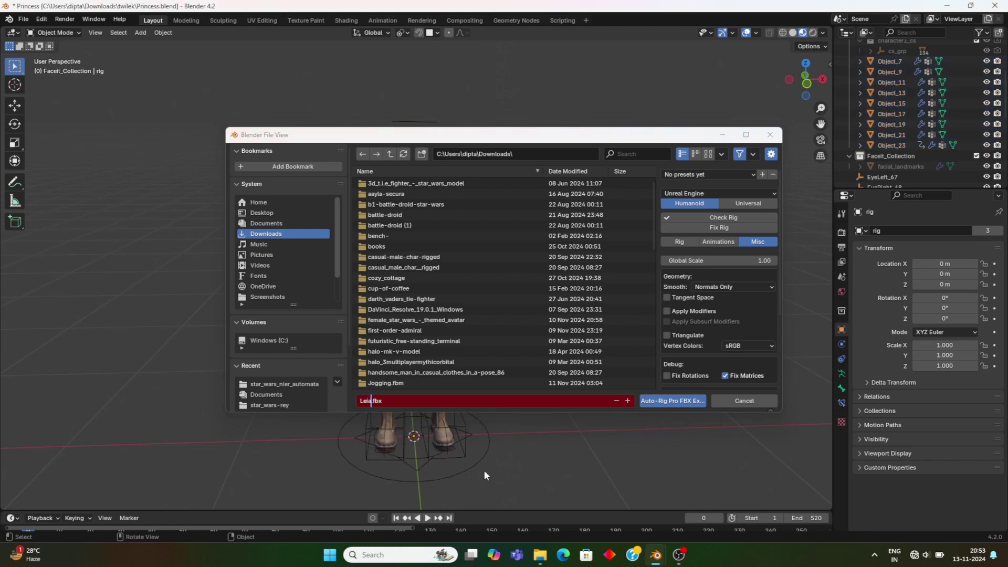
Move the export window aside, reselect Object_7 through Object_23 plus the rig, and bring the export window back.
drag(667, 147, 796, 297)
click(891, 61)
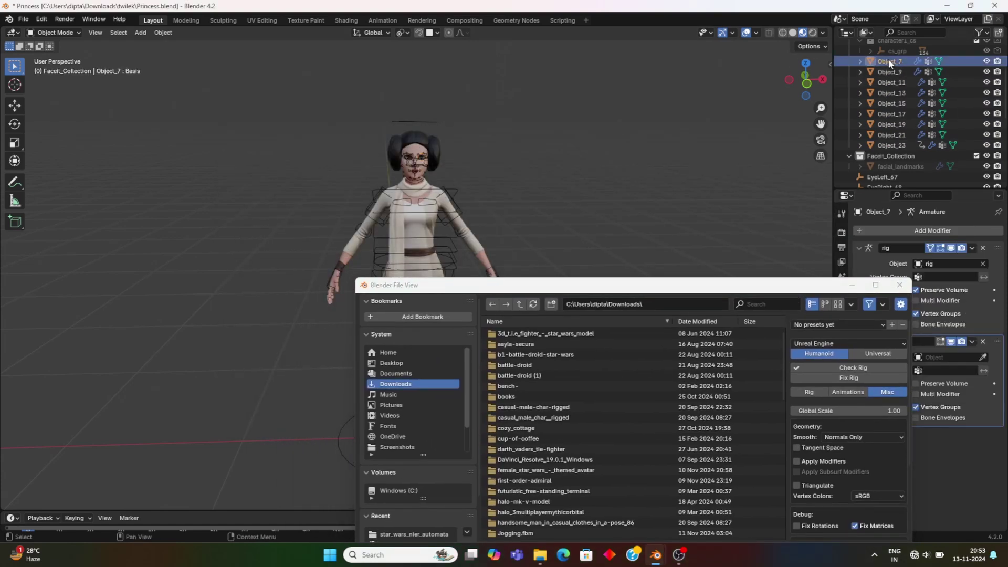
shift+click(883, 145)
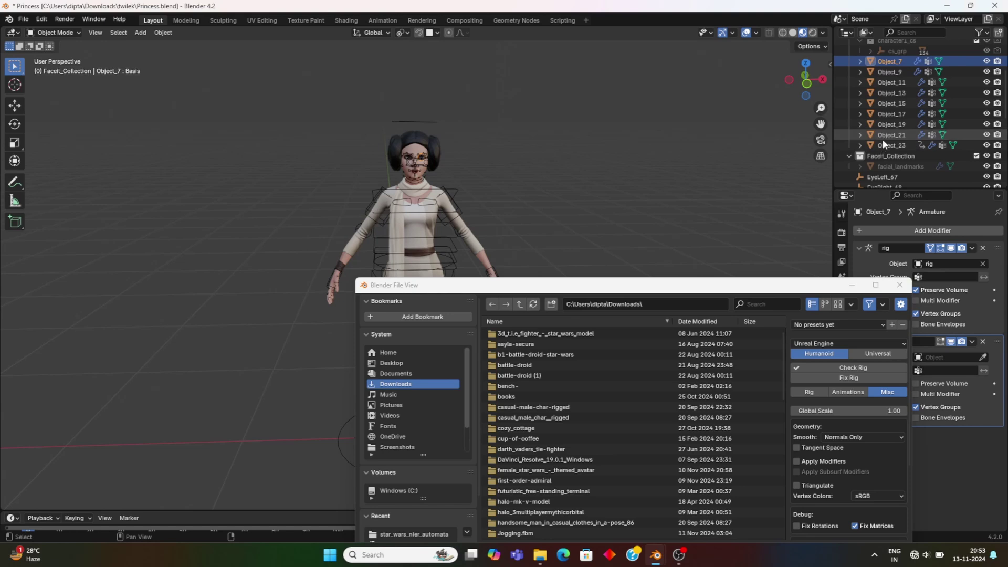
shift+click(417, 120)
drag(697, 284, 577, 108)
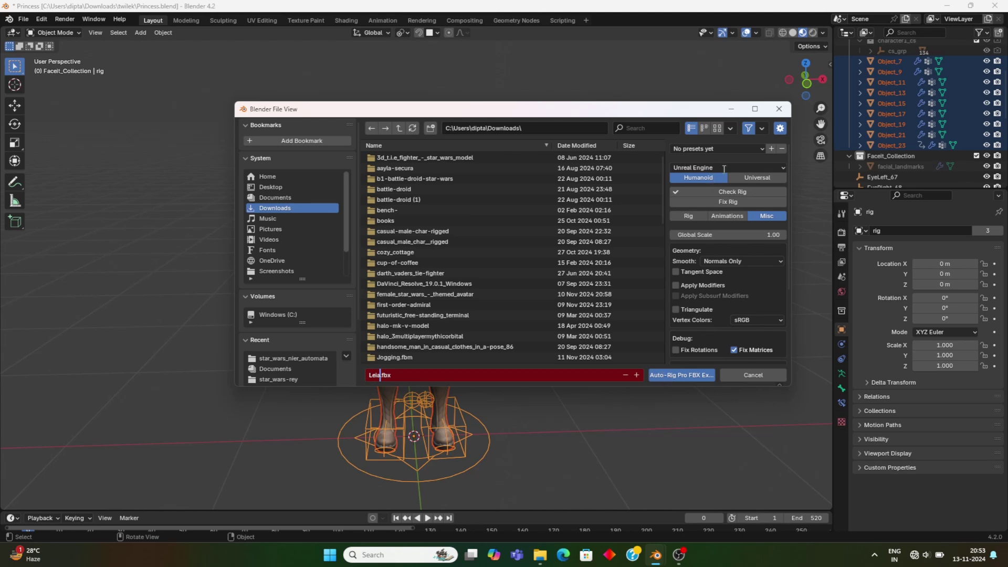
Choose Unreal Engine as the game engine type for the Auto-Rig Pro export.
click(781, 169)
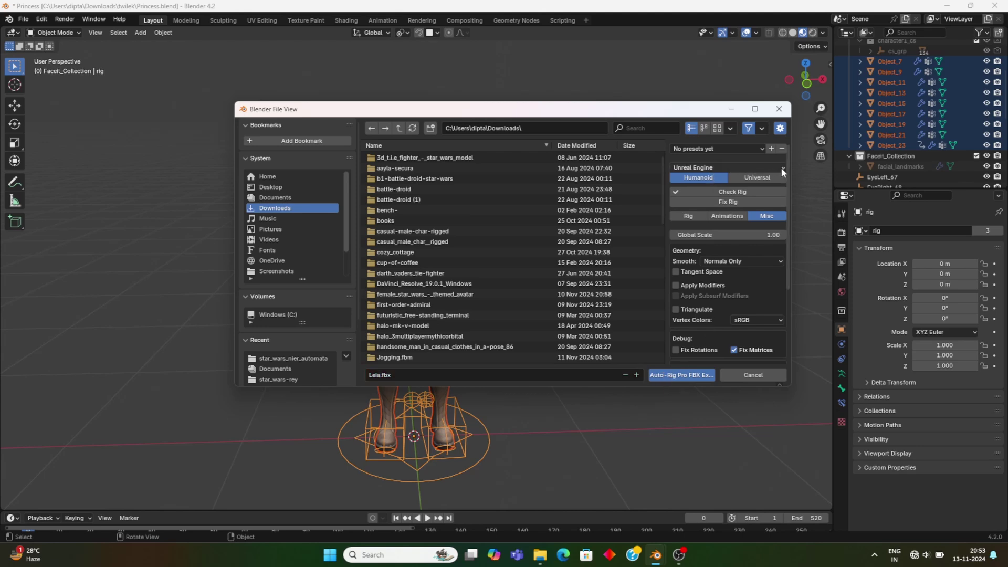
click(782, 169)
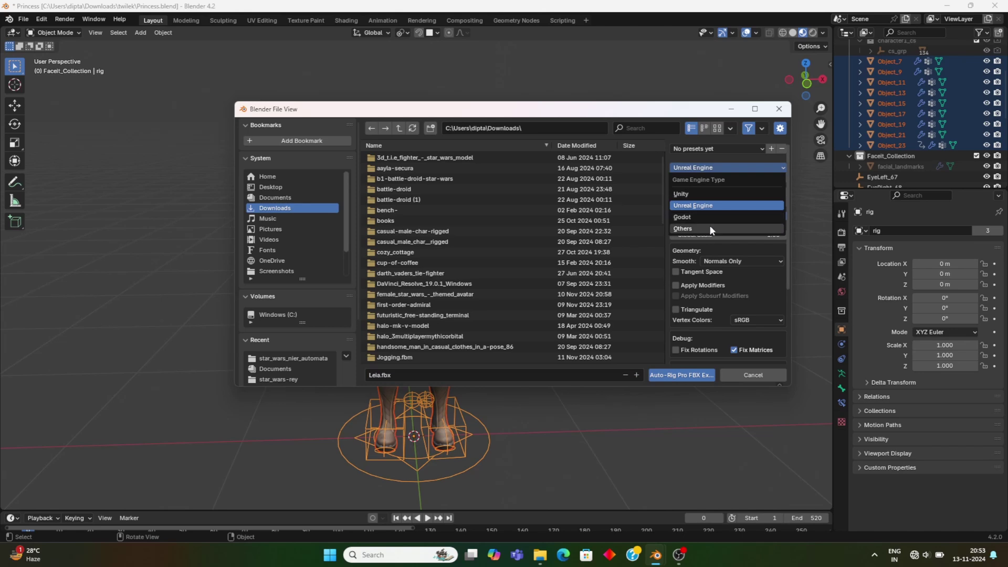
click(714, 204)
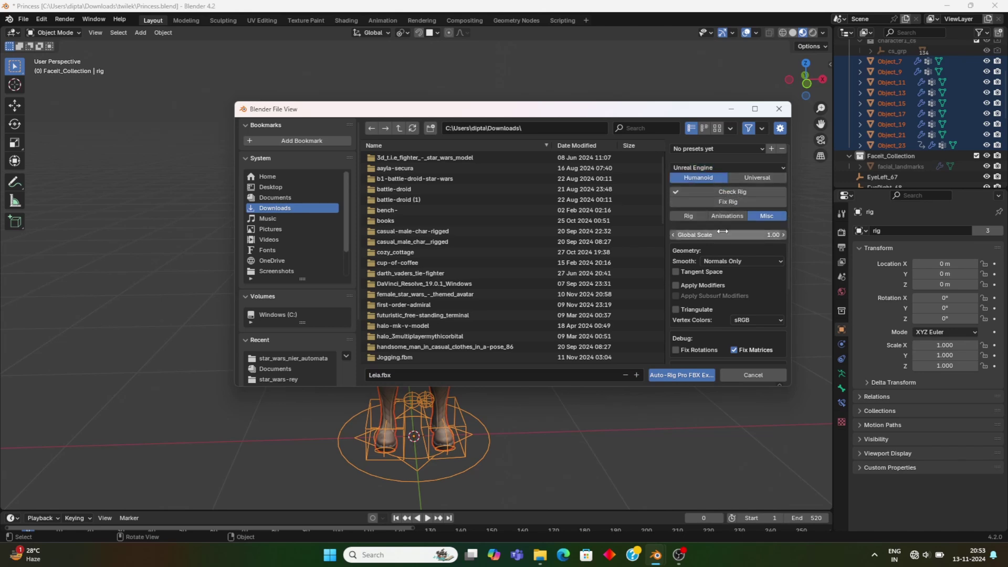
Review the rig, animation and miscellaneous export settings, including the Unreal options, geometry, bone axes and texture embedding.
scroll(713, 288, down, 2)
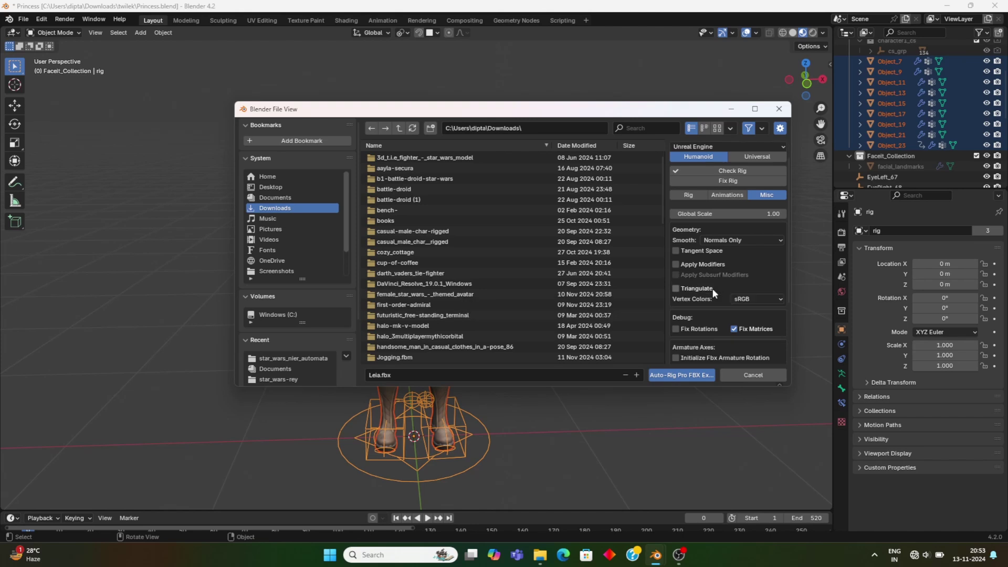
click(689, 196)
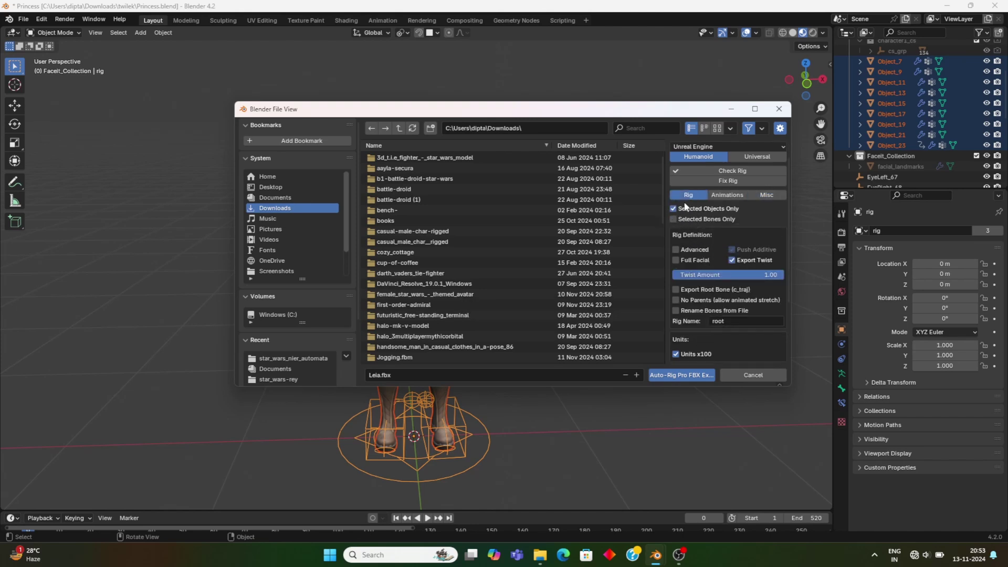
scroll(733, 261, down, 2)
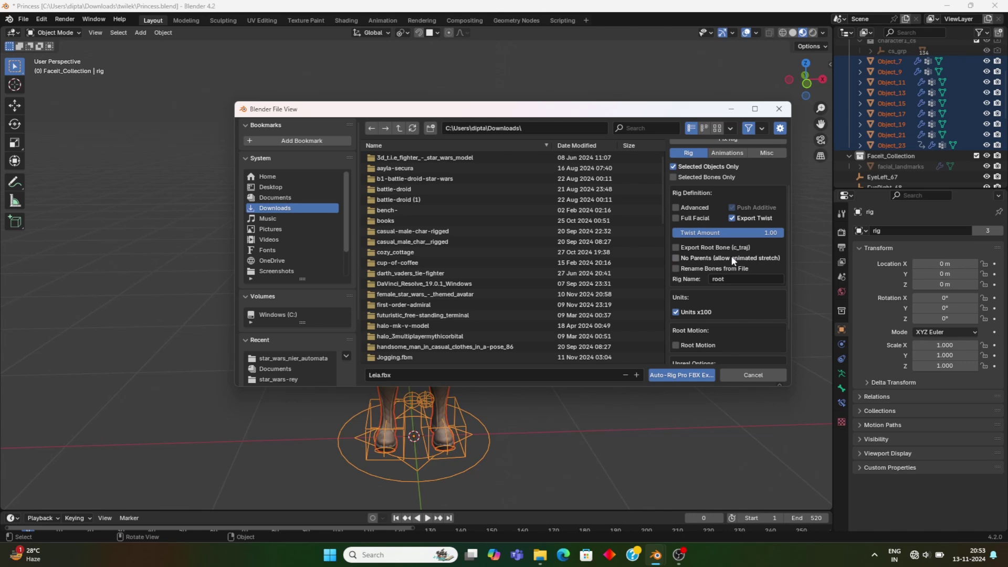
scroll(733, 261, down, 2)
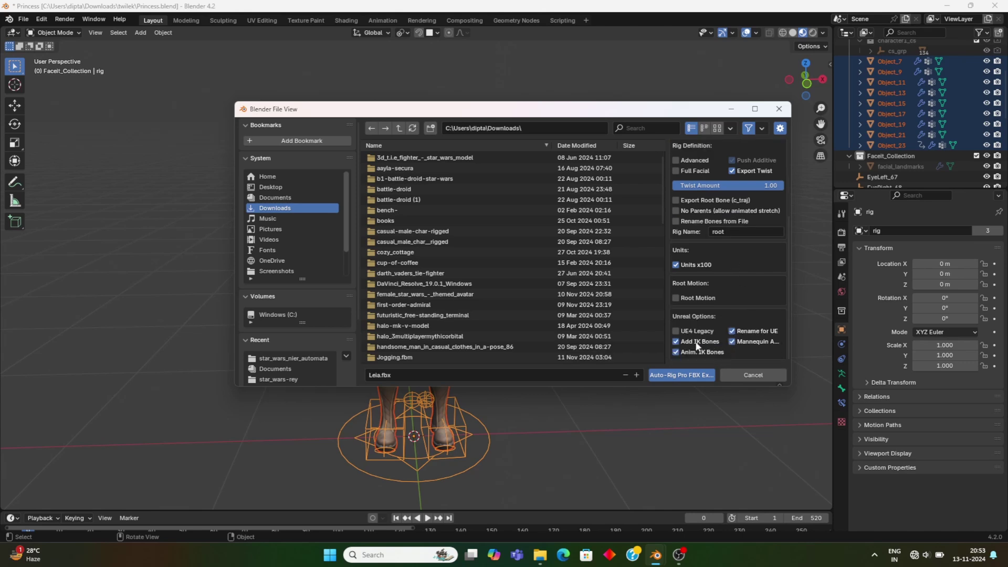
scroll(720, 224, up, 4)
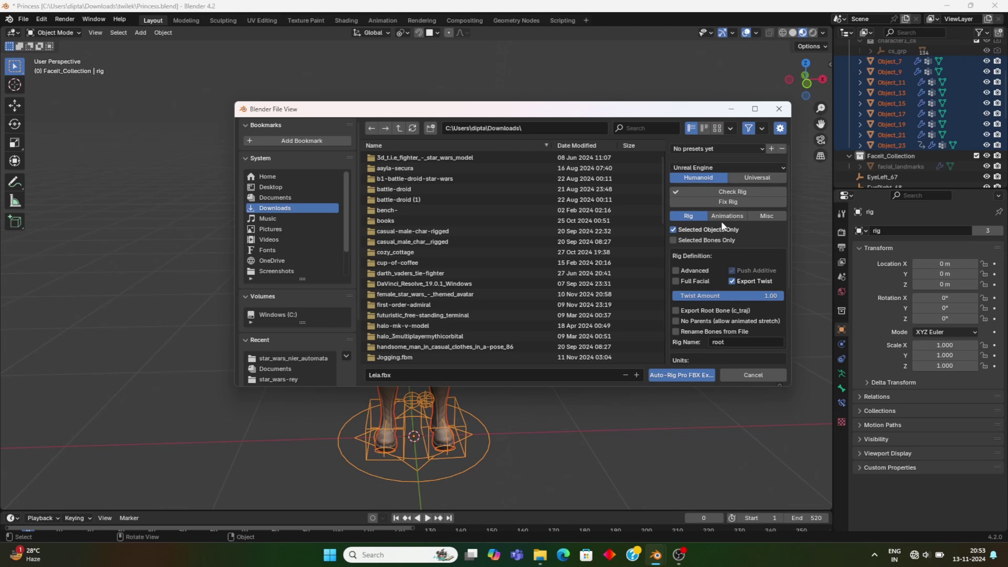
click(727, 216)
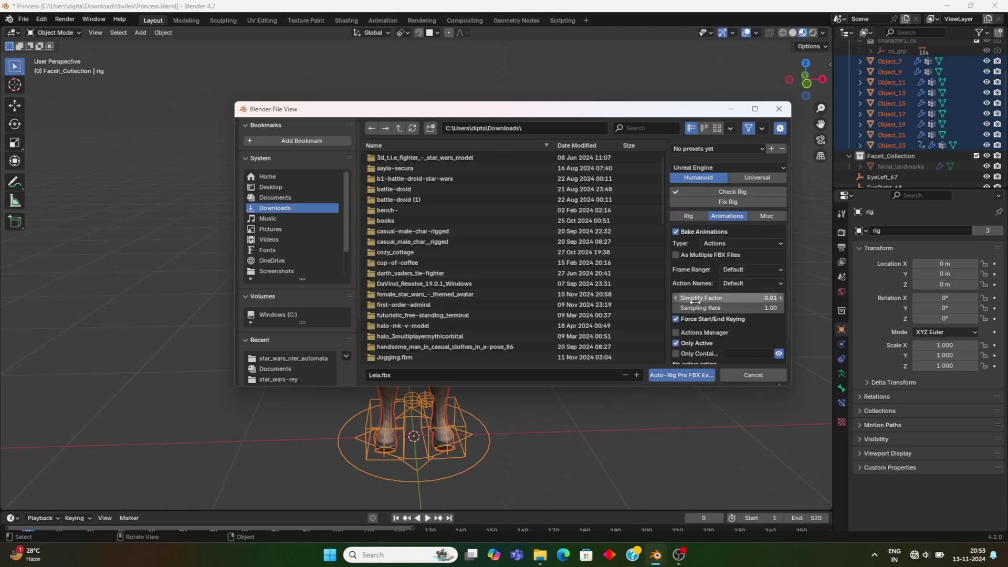
scroll(698, 333, down, 1)
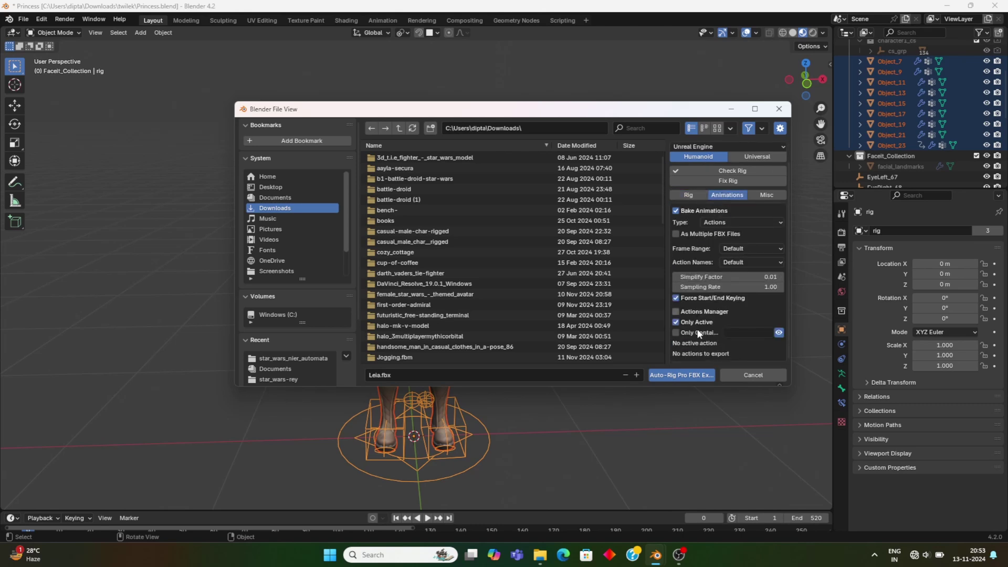
click(764, 194)
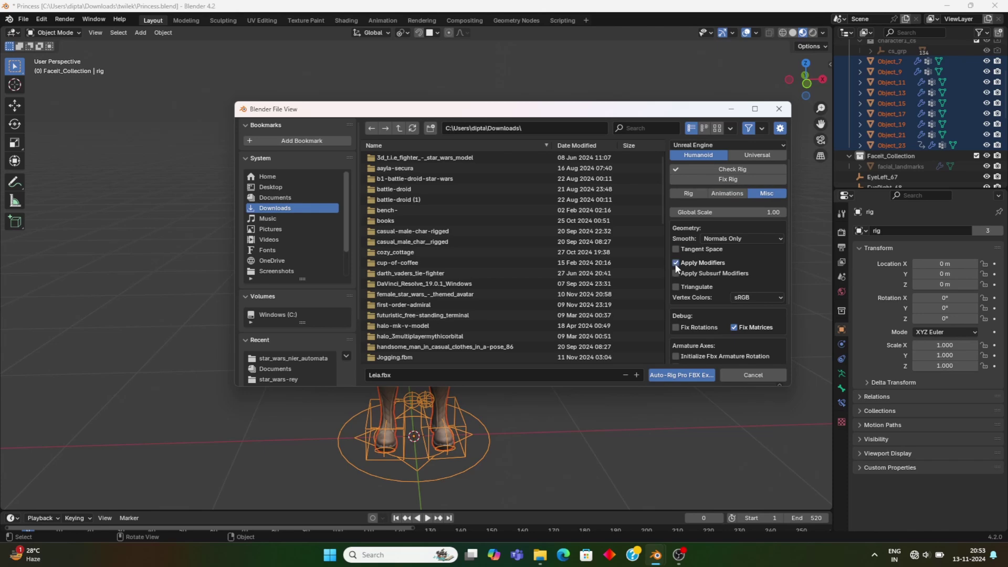
scroll(726, 312, down, 2)
scroll(725, 310, down, 2)
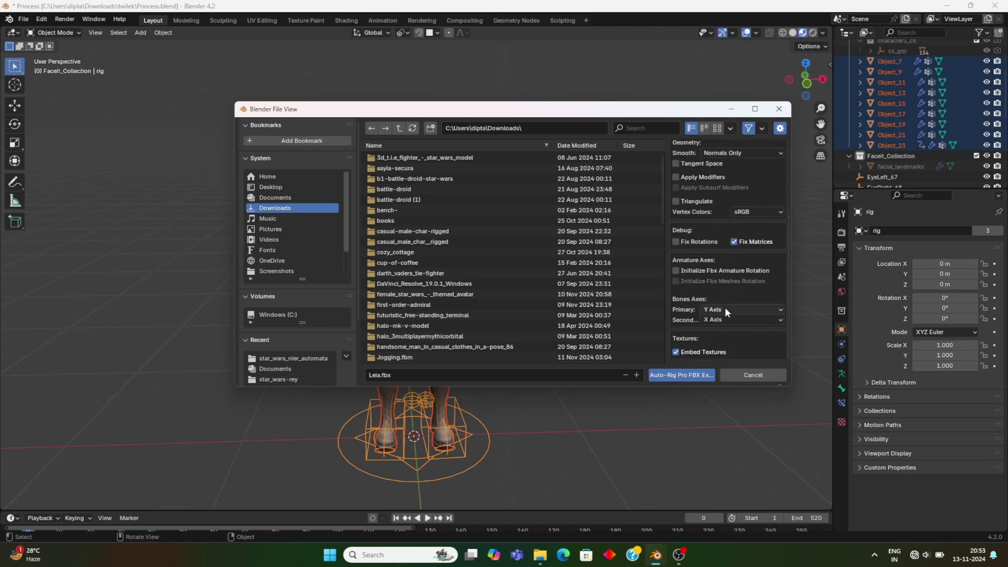
Run the Auto-Rig Pro FBX export of the character and dismiss the export notice.
click(682, 375)
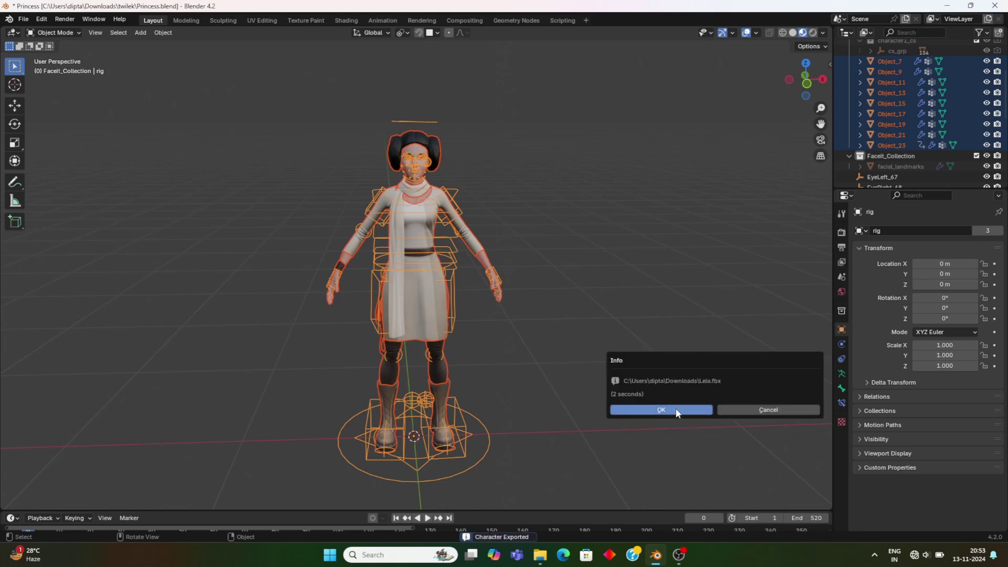
click(677, 411)
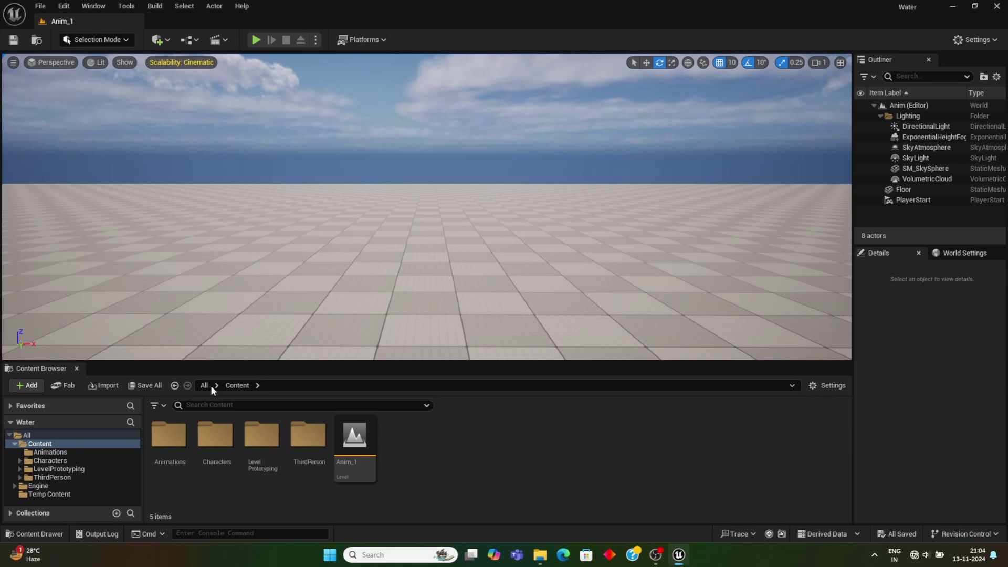
In Unreal Editor, create a folder named Leia inside the project's Content folder and open it.
right_click(424, 475)
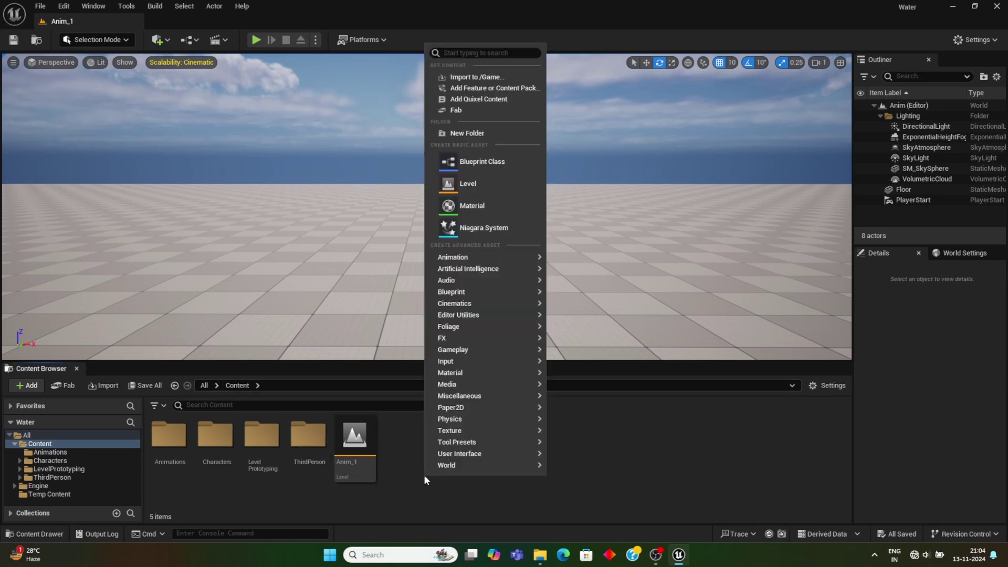
click(458, 135)
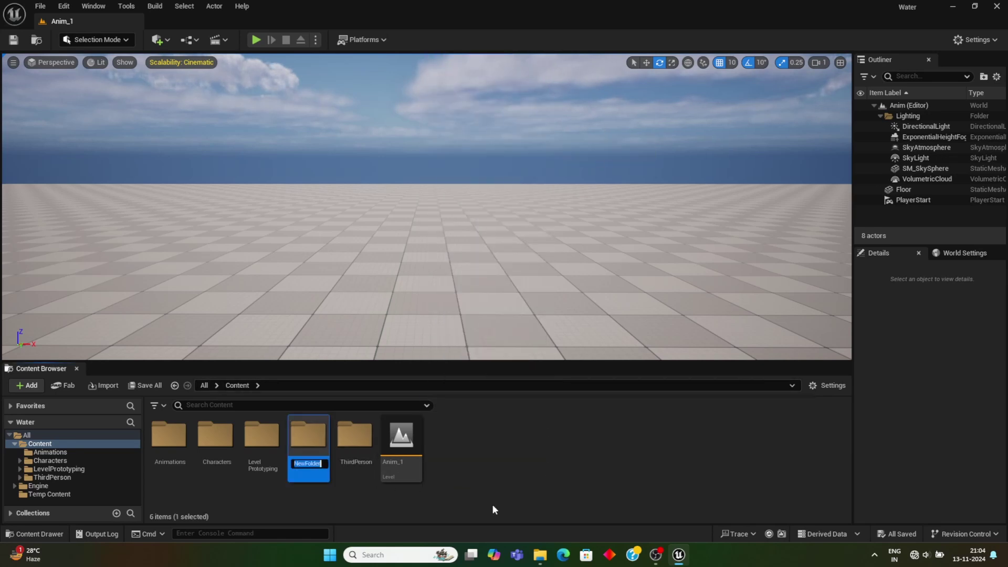
text(Leia)
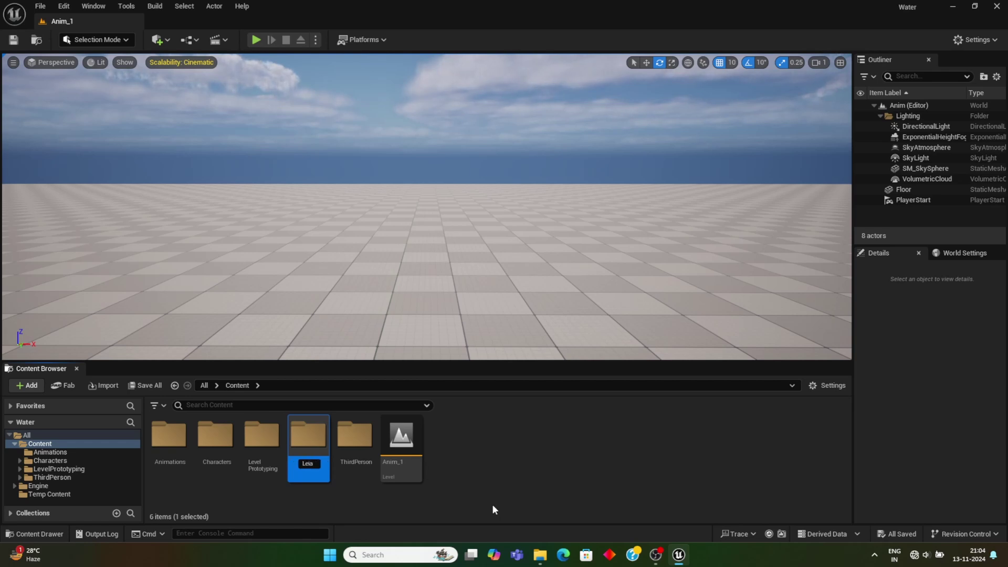
key(Return)
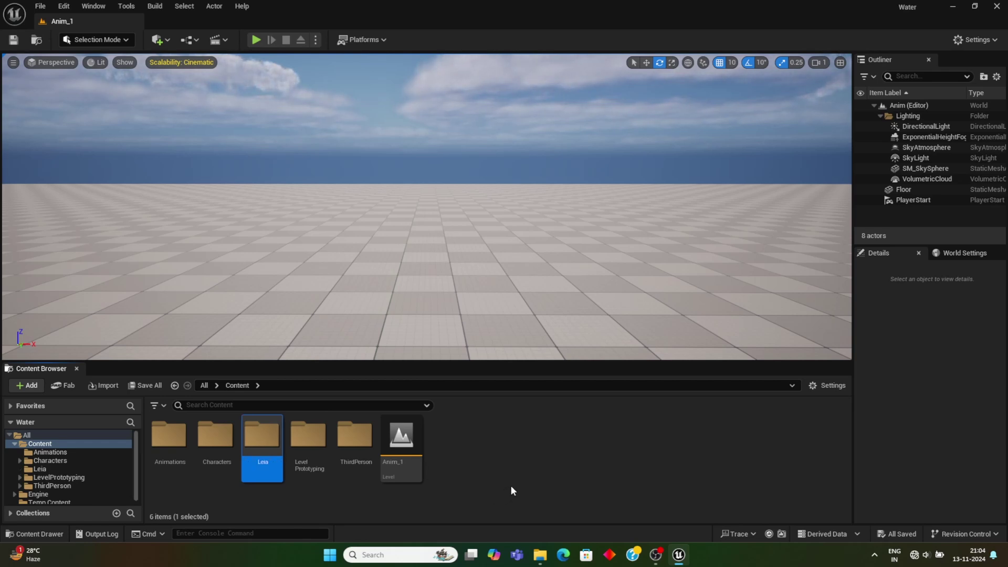
double_click(263, 441)
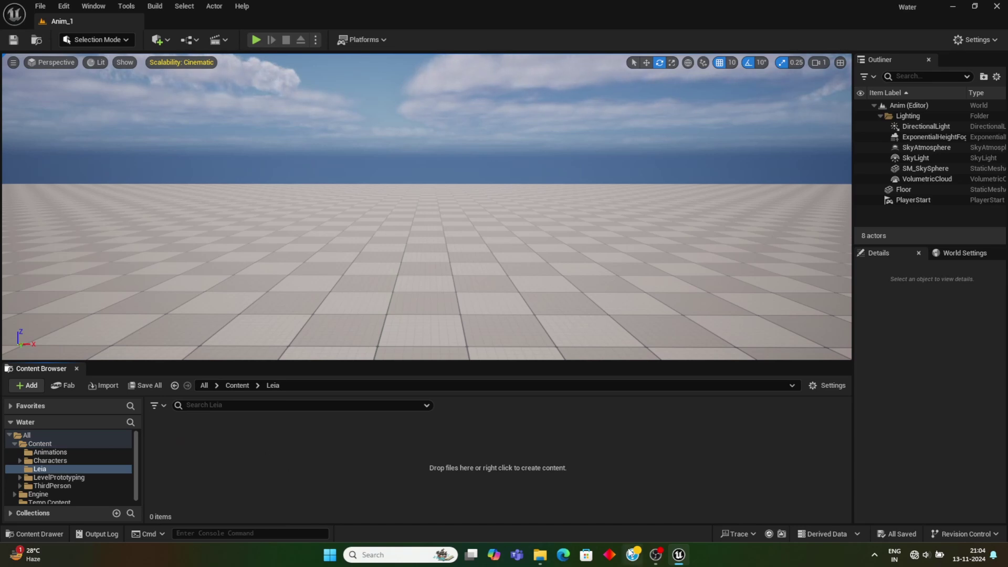
Bring Leia.fbx from the Downloads folder in File Explorer into the Leia content folder and minimize File Explorer.
mouse_move(540, 557)
click(535, 488)
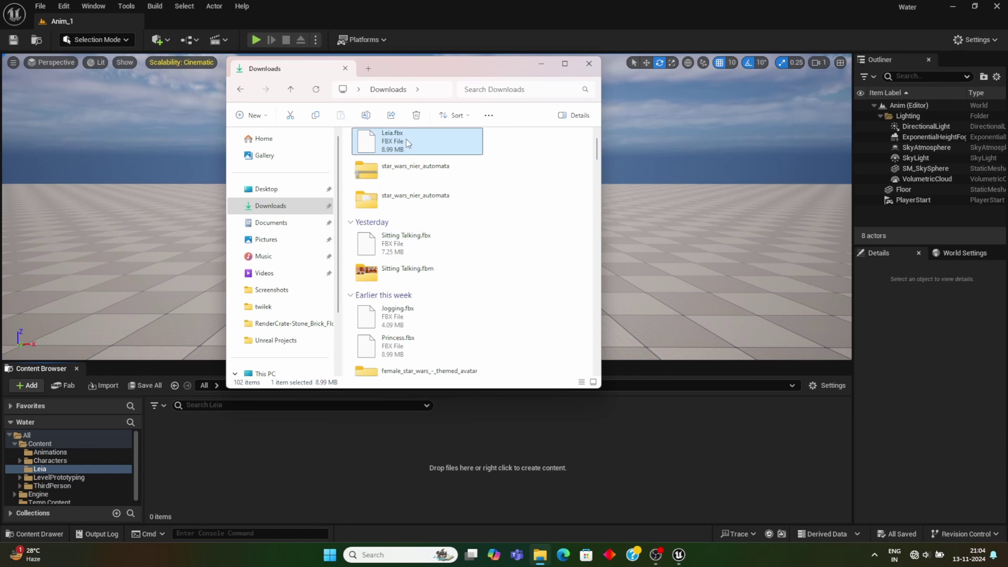
drag(408, 134, 660, 463)
click(541, 65)
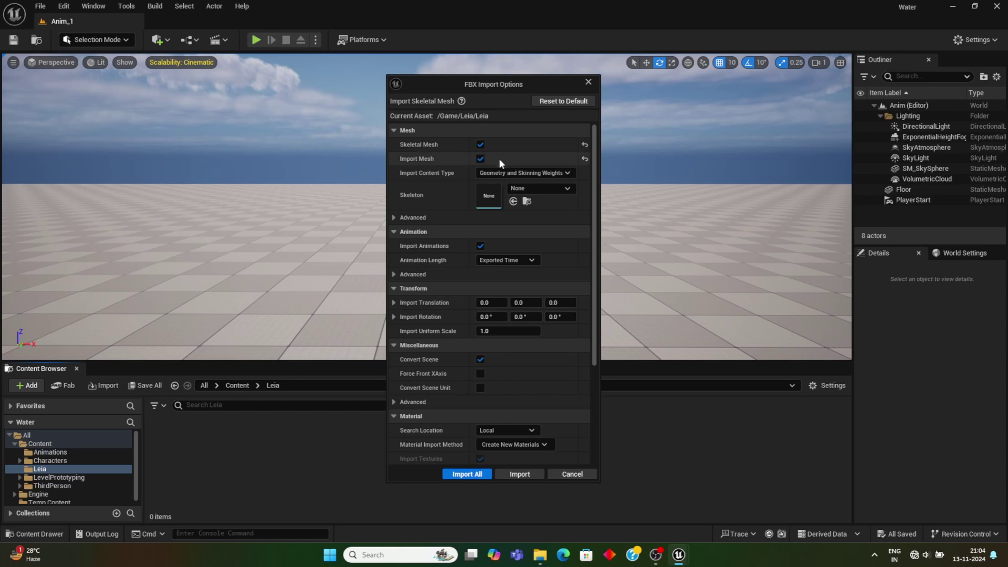
Assign SK_Mannequin as the skeleton for the Leia skeletal mesh import.
click(563, 188)
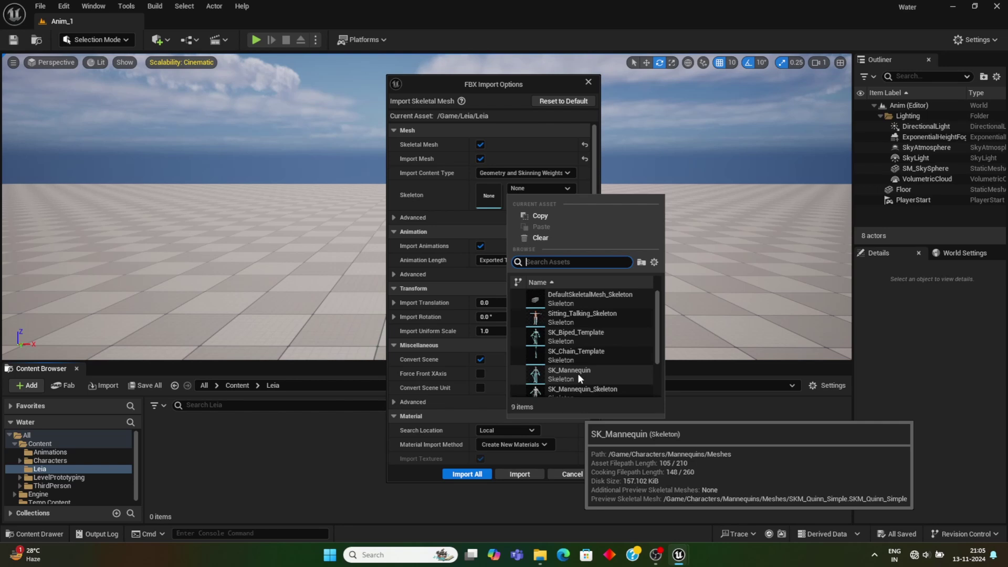
scroll(578, 373, down, 1)
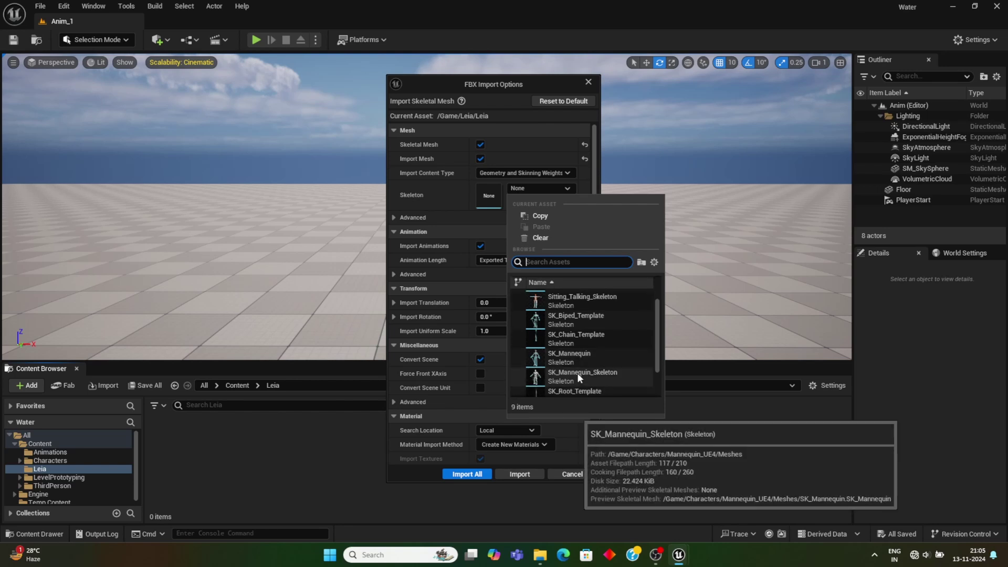
click(577, 354)
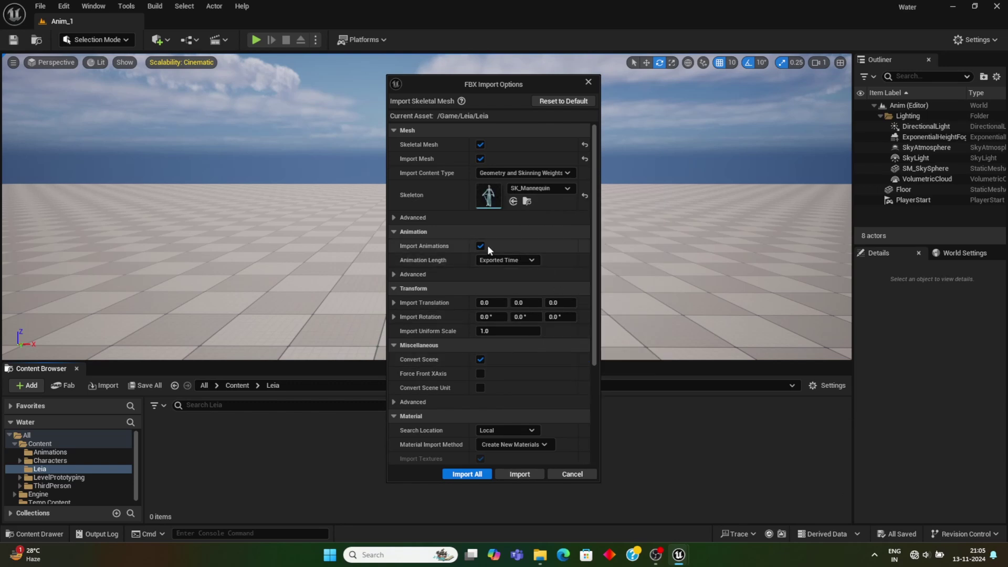
Enable Import Morph Targets in the advanced mesh import options.
click(393, 217)
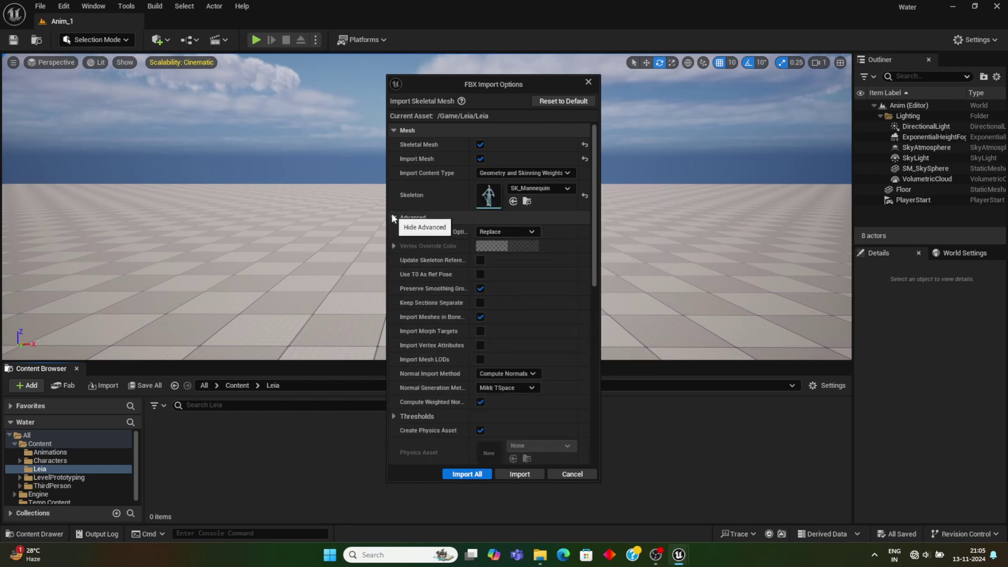
click(480, 331)
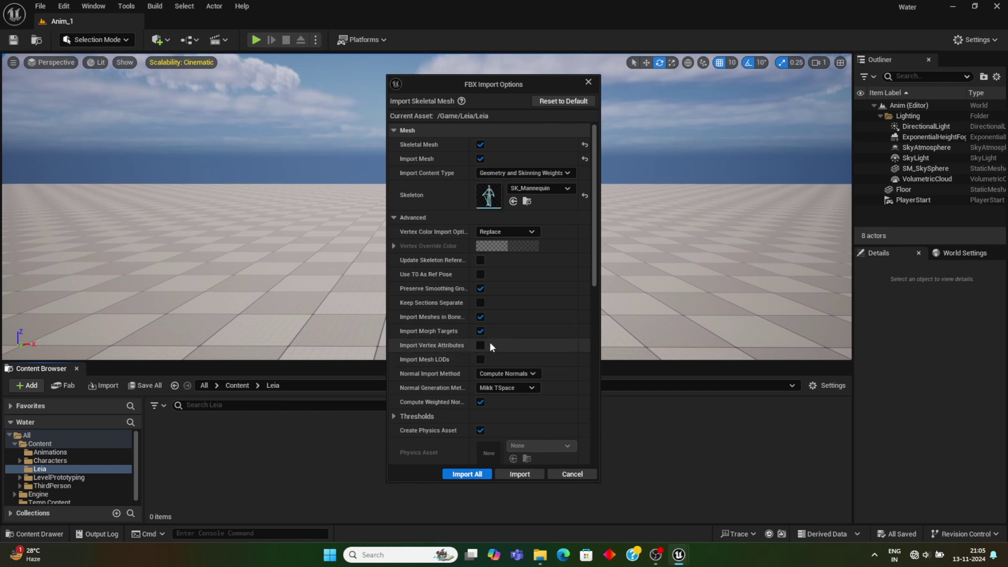
scroll(489, 342, down, 1)
click(481, 314)
click(480, 314)
Review the remaining FBX import options, including the advanced animation settings such as Import Bone Tracks.
scroll(487, 381, down, 5)
scroll(488, 381, down, 6)
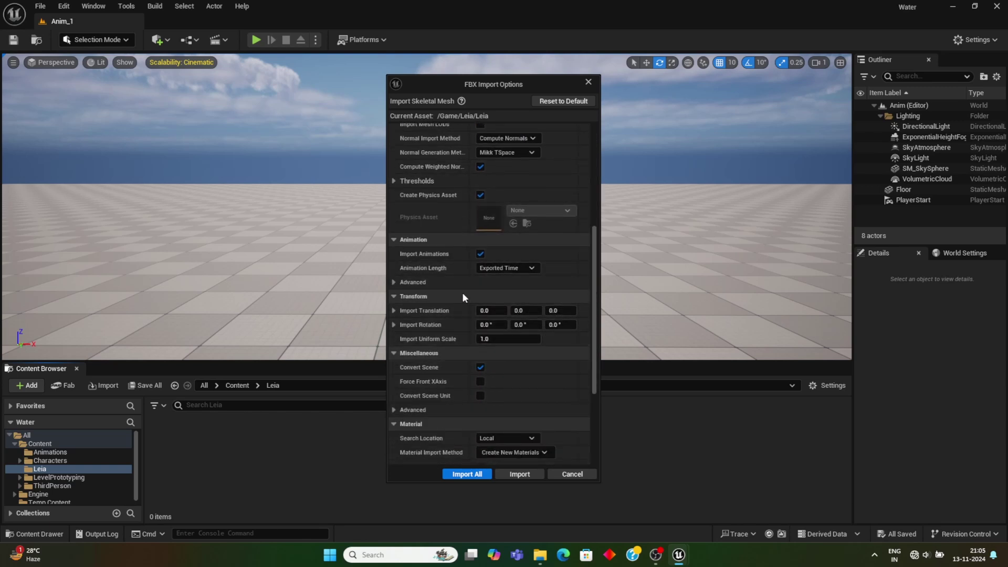
scroll(446, 351, down, 2)
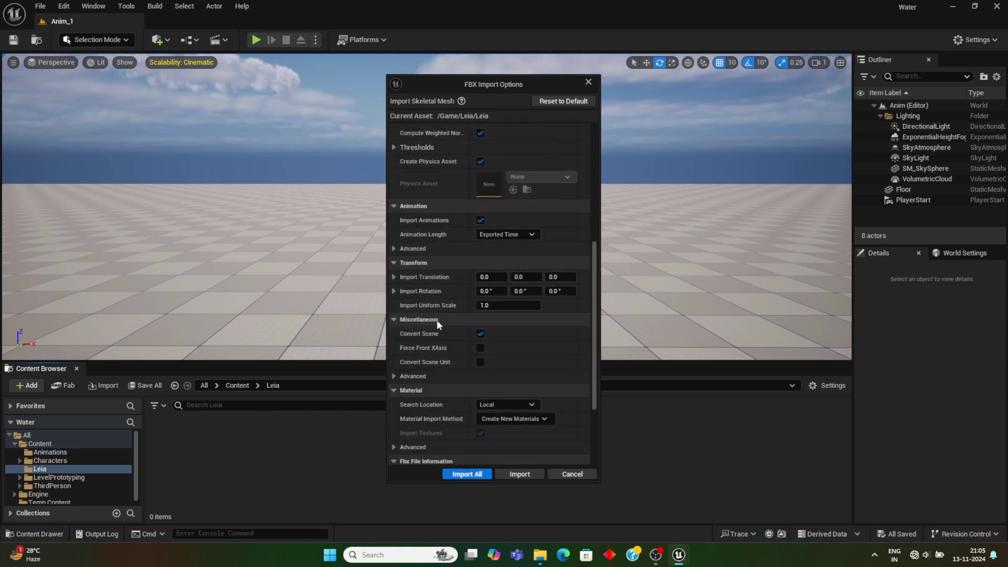
click(389, 248)
scroll(442, 346, down, 2)
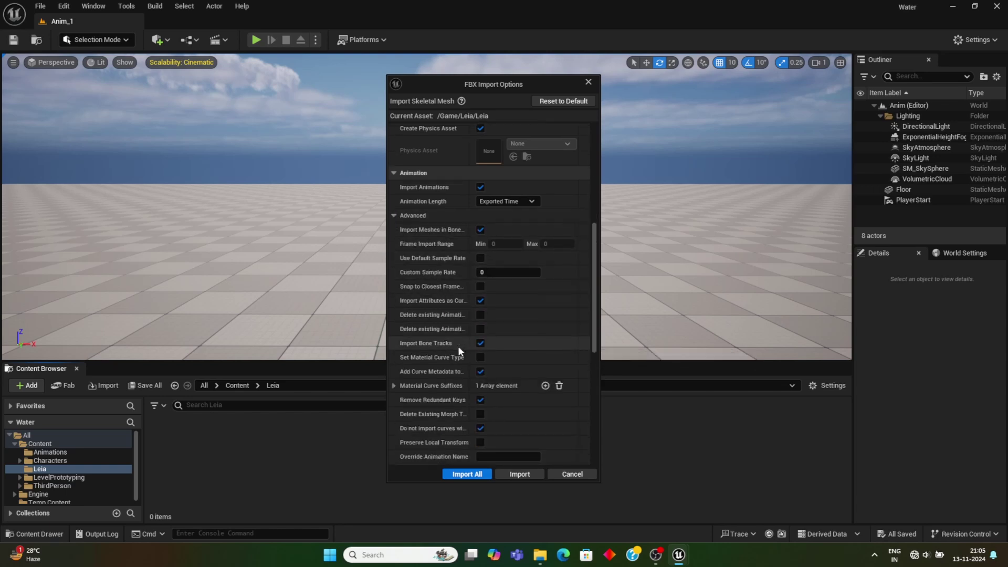
click(480, 344)
click(481, 344)
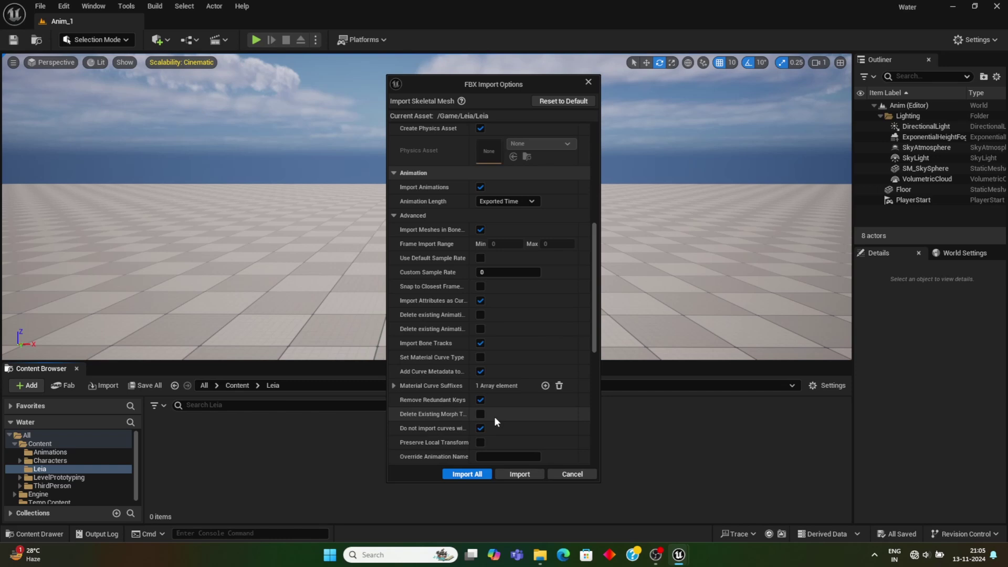
scroll(494, 417, down, 5)
scroll(494, 417, up, 15)
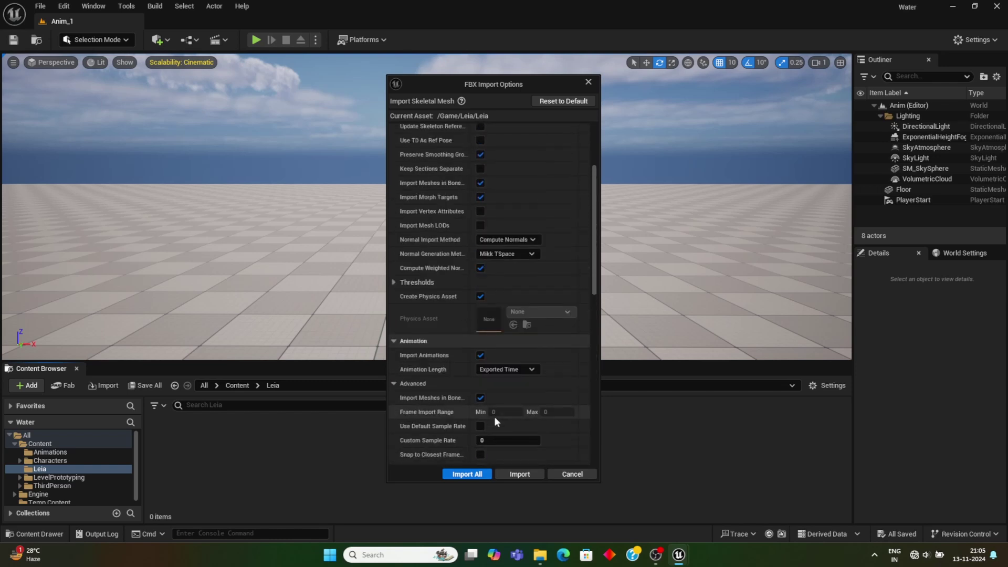
scroll(504, 331, up, 3)
scroll(503, 332, up, 1)
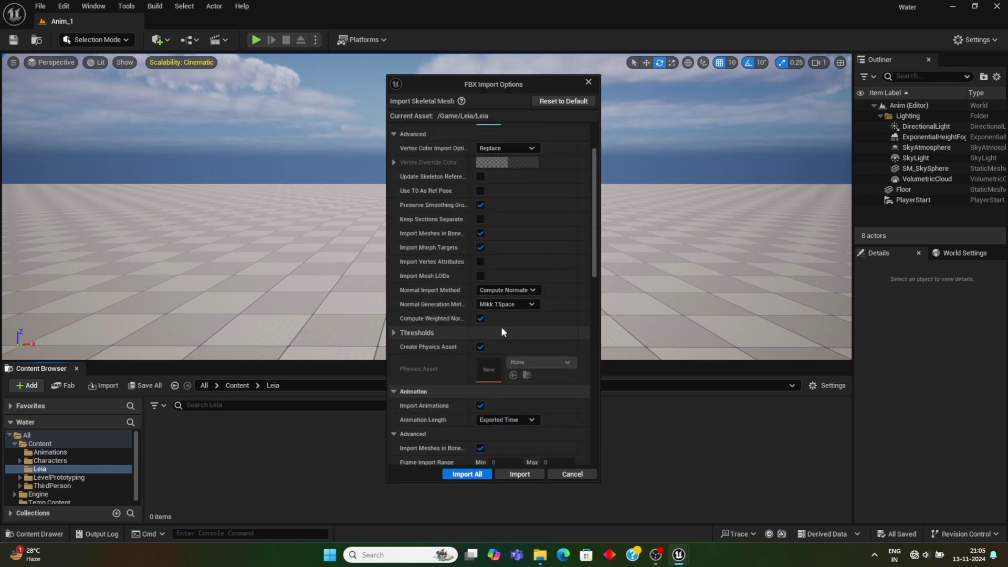
scroll(501, 332, up, 5)
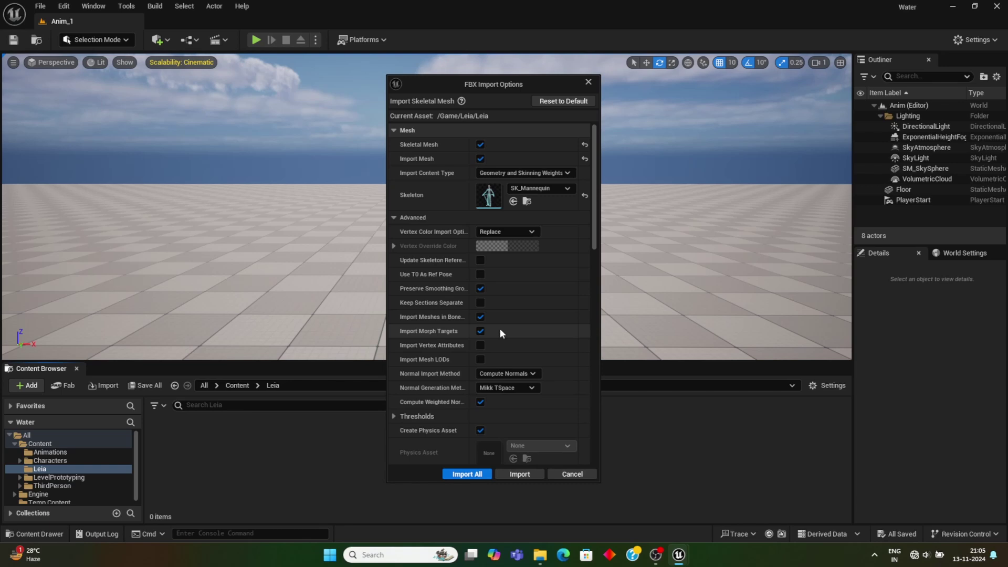
Import the Leia mesh with these options, and clear and close the message log.
click(505, 472)
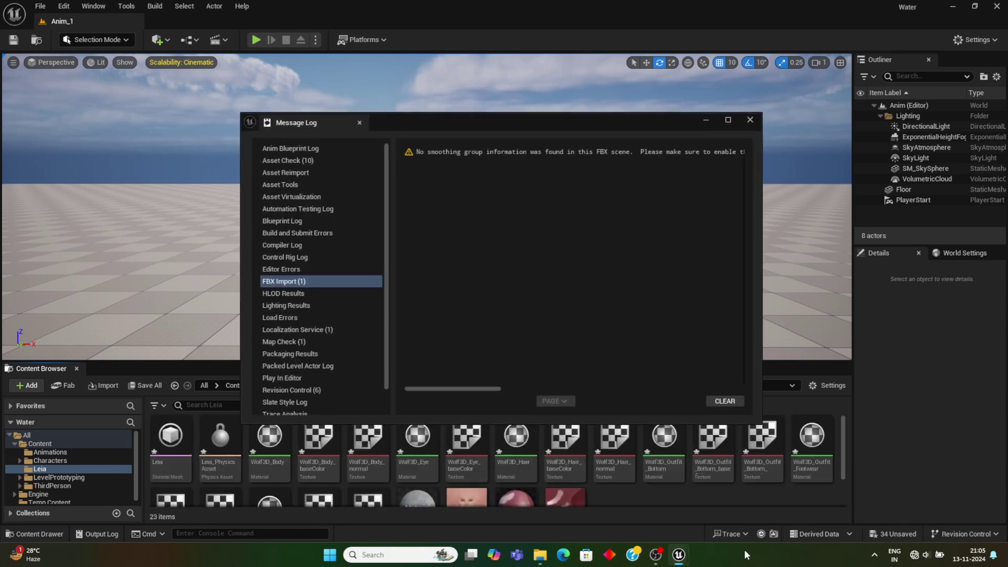
click(722, 401)
click(750, 120)
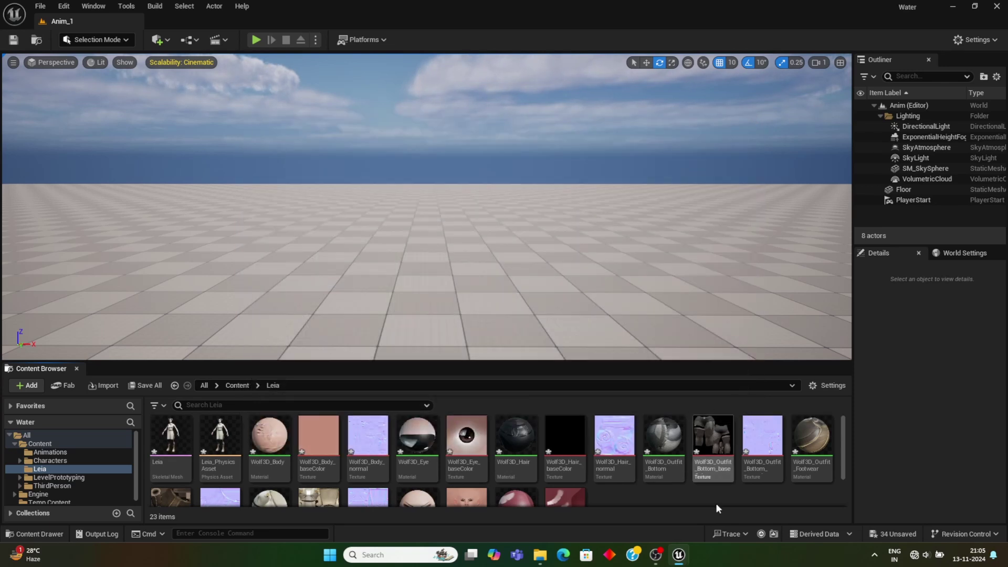
scroll(662, 493, down, 2)
scroll(660, 494, up, 2)
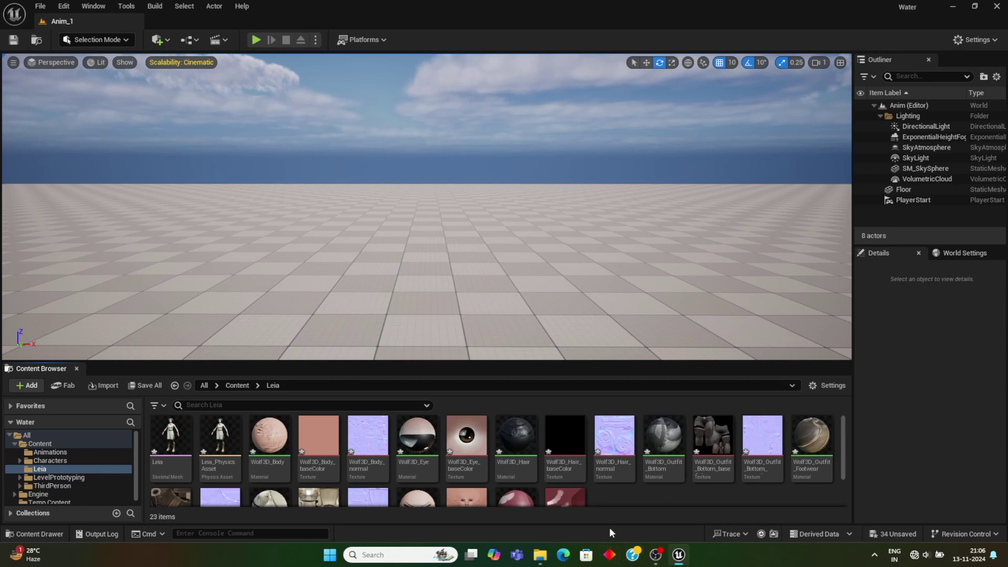
Open the Leia skeletal mesh and raise the eyeBlinkLeft morph target weight to about 0.93.
click(172, 446)
double_click(173, 446)
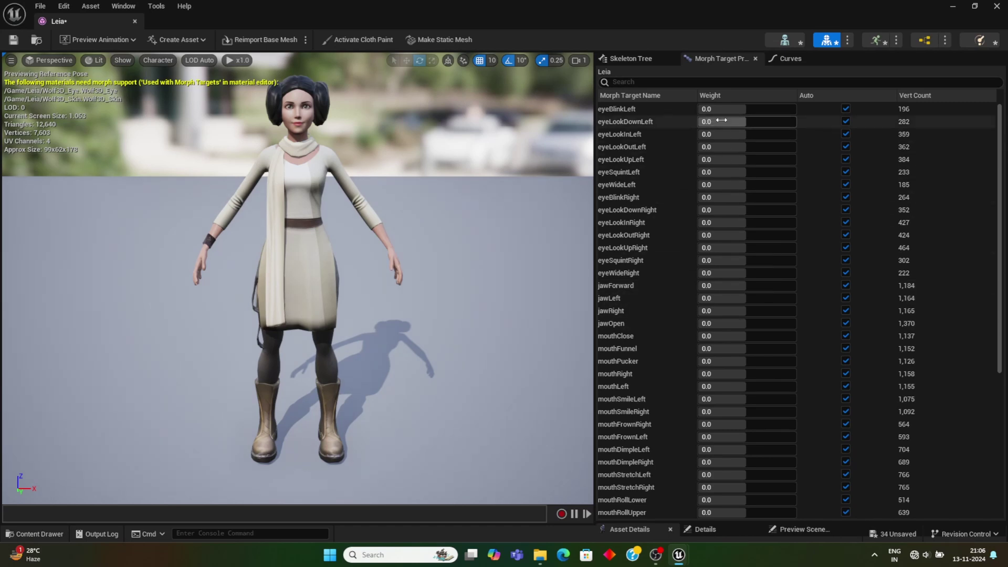
click(704, 108)
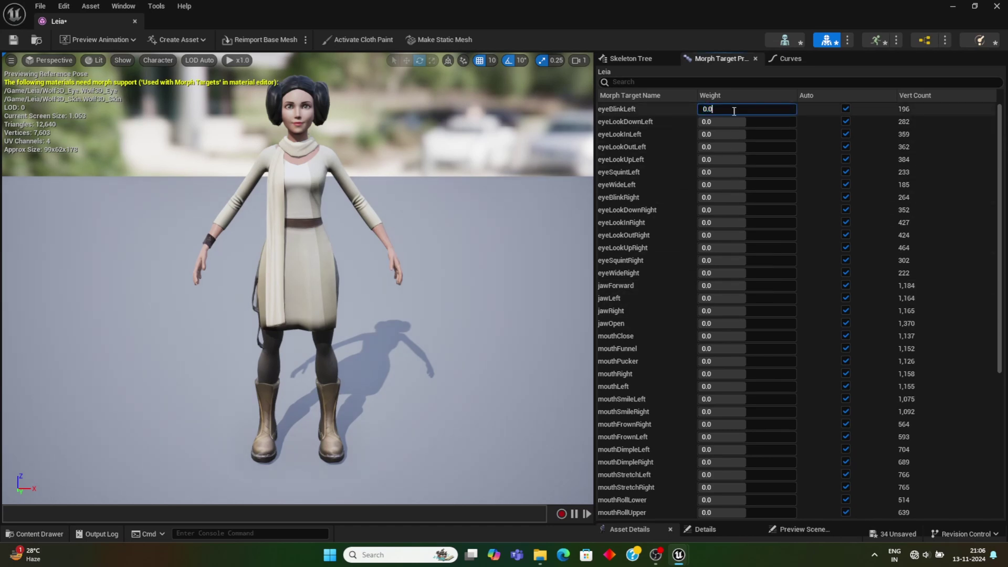
click(812, 111)
mouse_move(787, 109)
mouse_down()
mouse_move(840, 109)
mouse_move(770, 109)
mouse_move(792, 108)
mouse_up()
Reduce the preview camera speed to 0.033 and frame the character's face.
scroll(460, 134, up, 5)
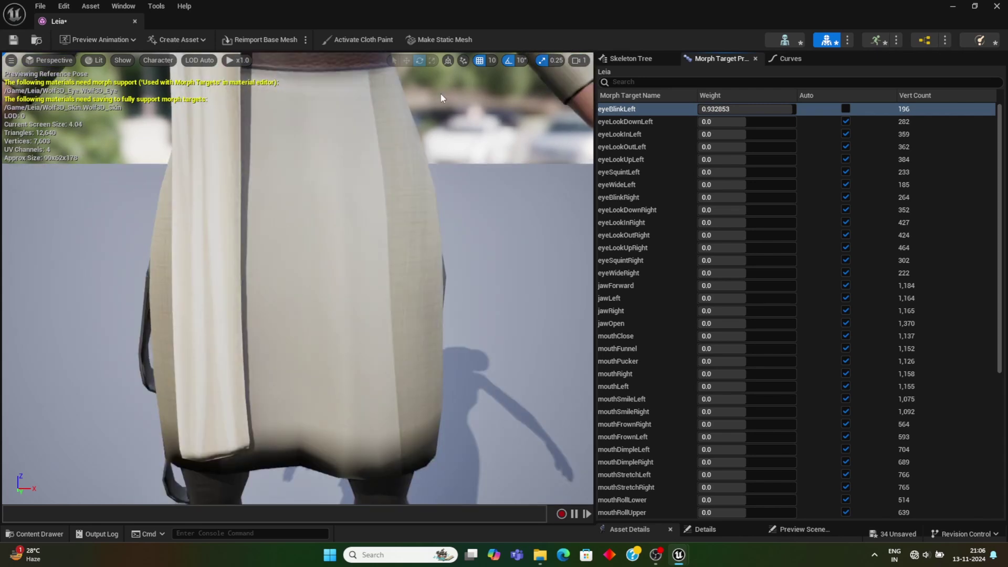
drag(442, 112, 442, 158)
drag(445, 107, 444, 66)
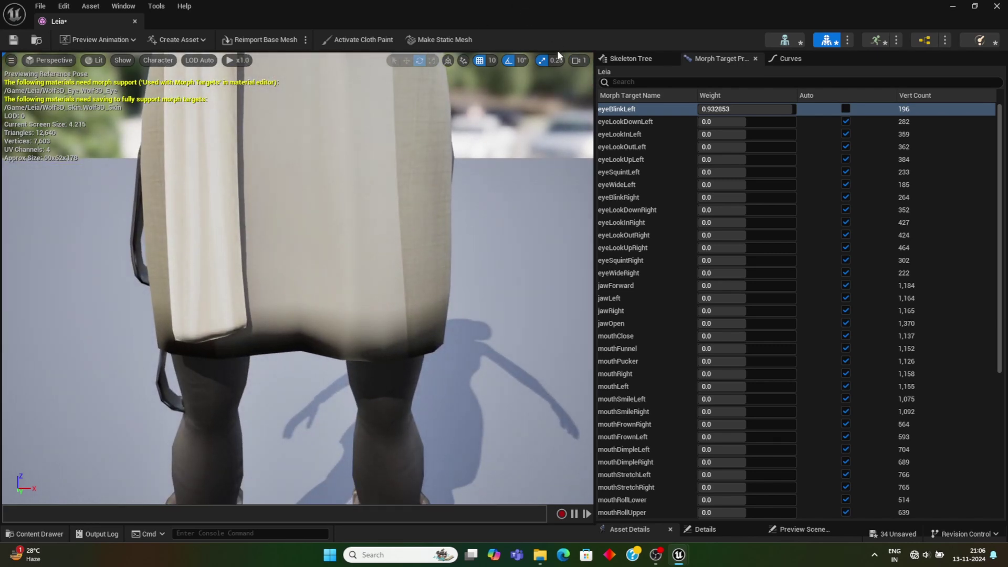
click(579, 61)
drag(503, 84, 447, 86)
click(497, 190)
drag(498, 190, 498, 239)
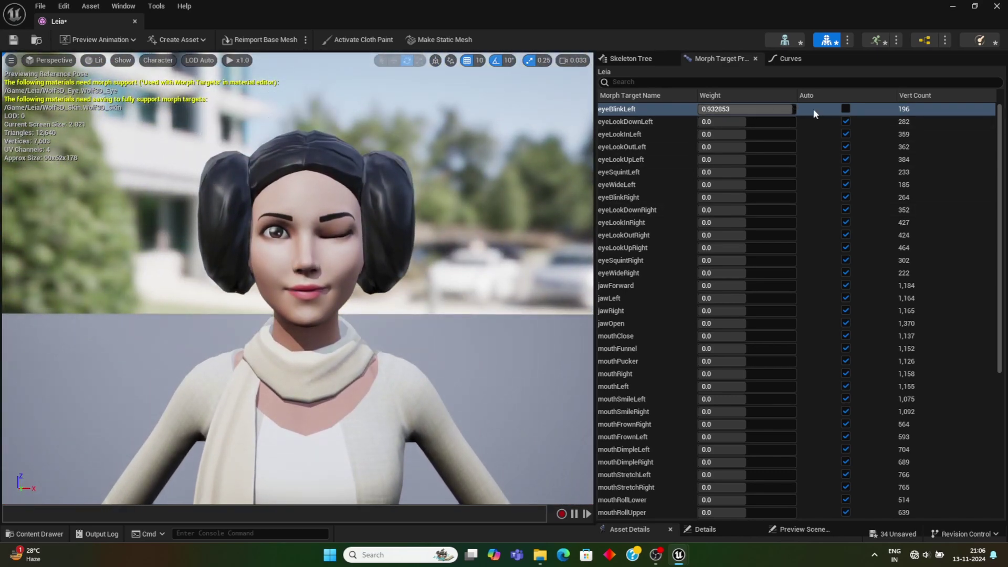
Test the eyeBlinkLeft and eyeBlinkRight morph targets at weight 1.0 and restore automatic weights for both.
click(845, 108)
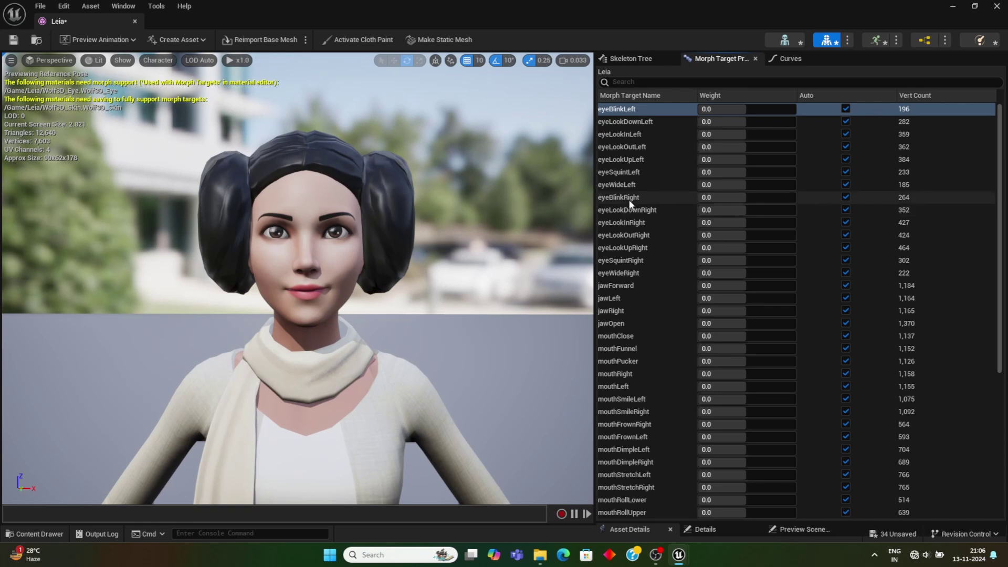
drag(735, 197, 712, 194)
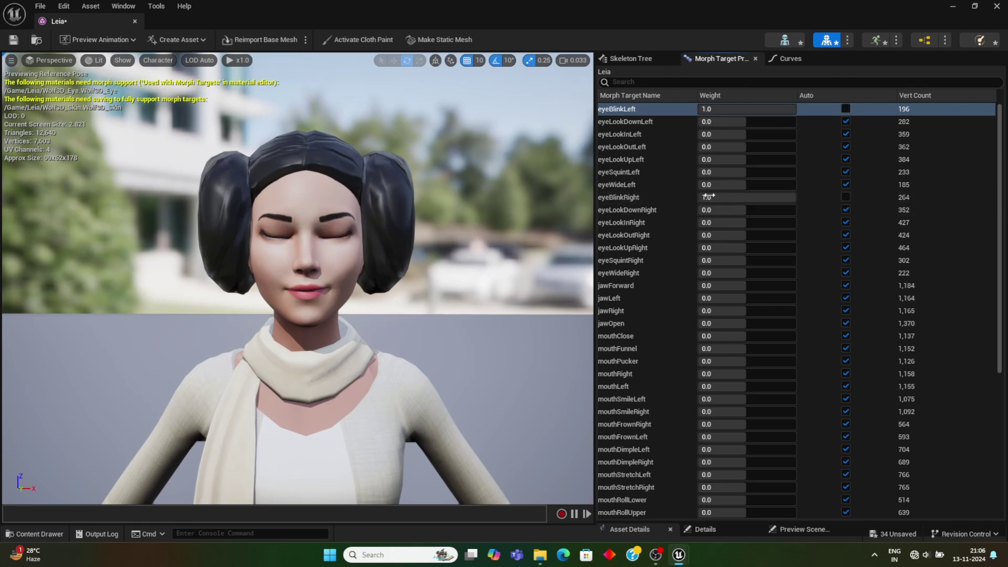
click(850, 197)
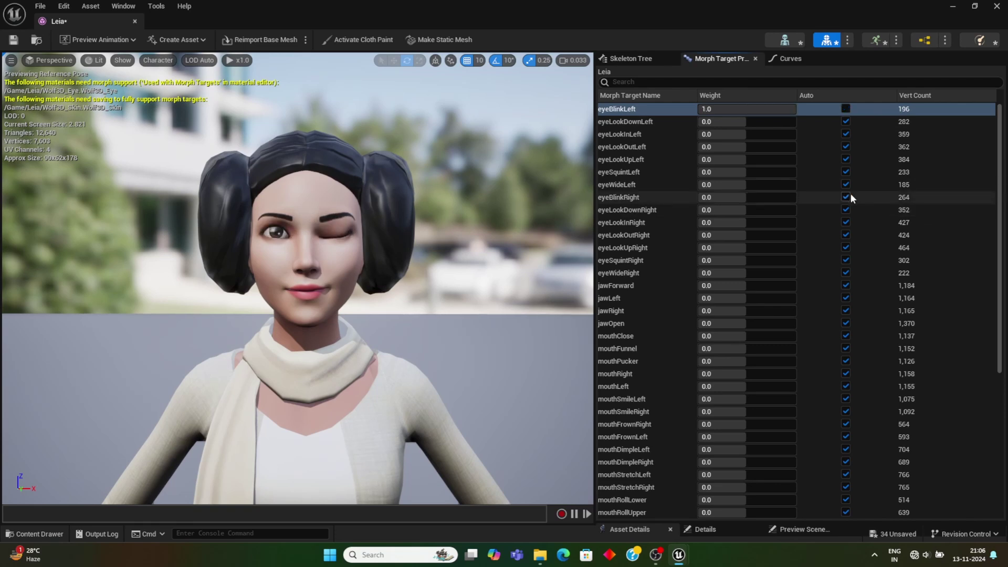
click(846, 109)
scroll(771, 345, down, 1)
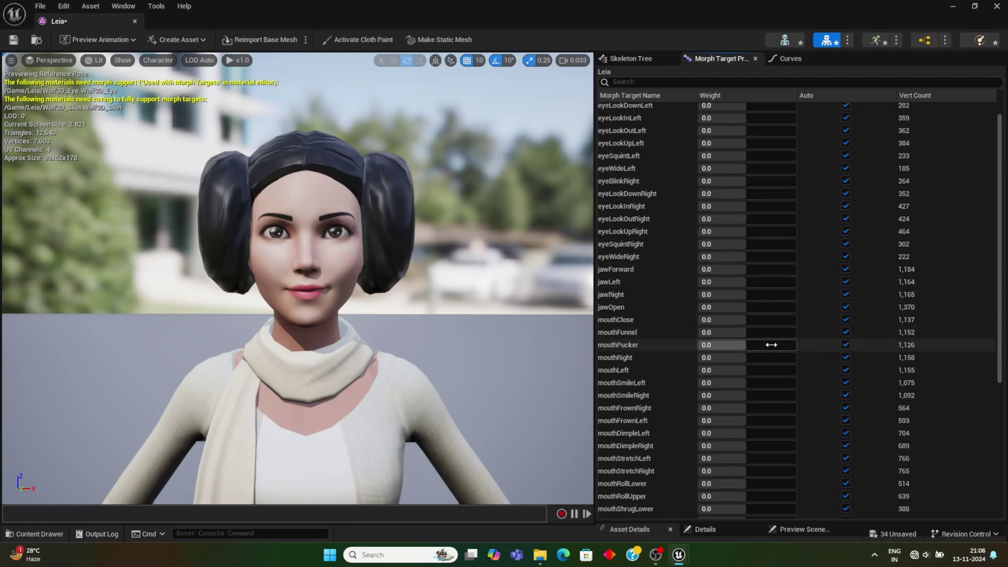
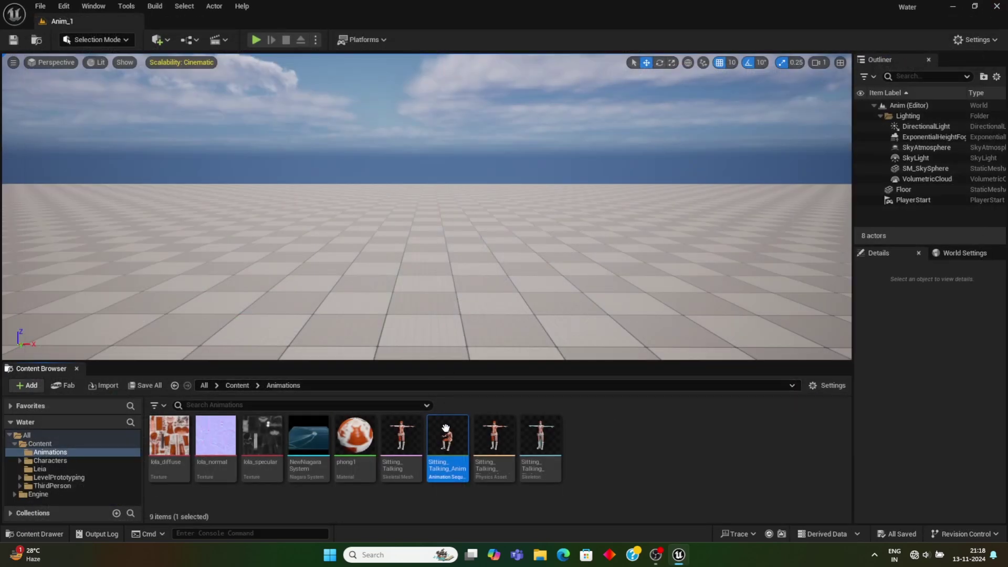
Start retargeting Sitting_Talking_Anim from the Animations folder with Leia as the target skeletal mesh.
right_click(447, 442)
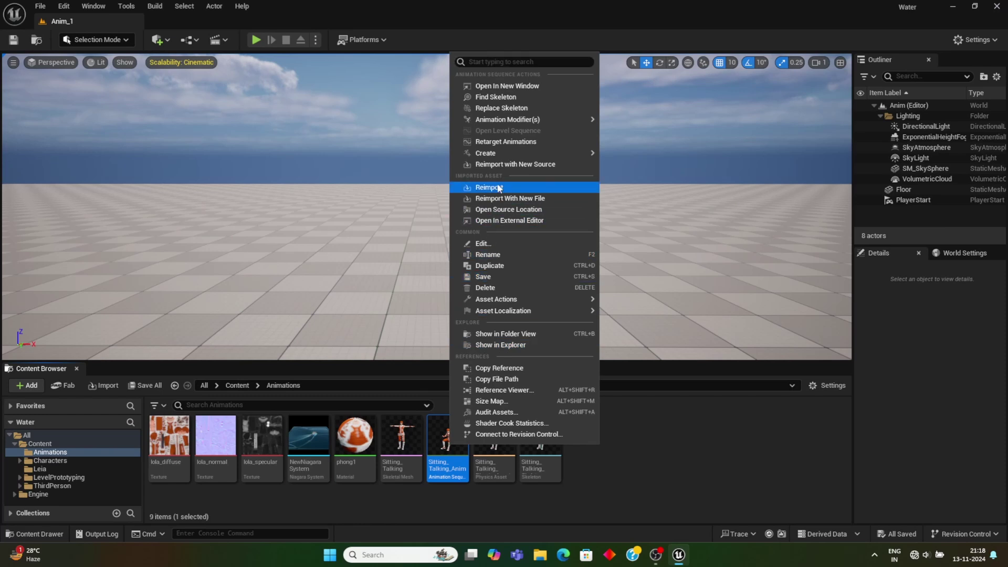
mouse_move(500, 157)
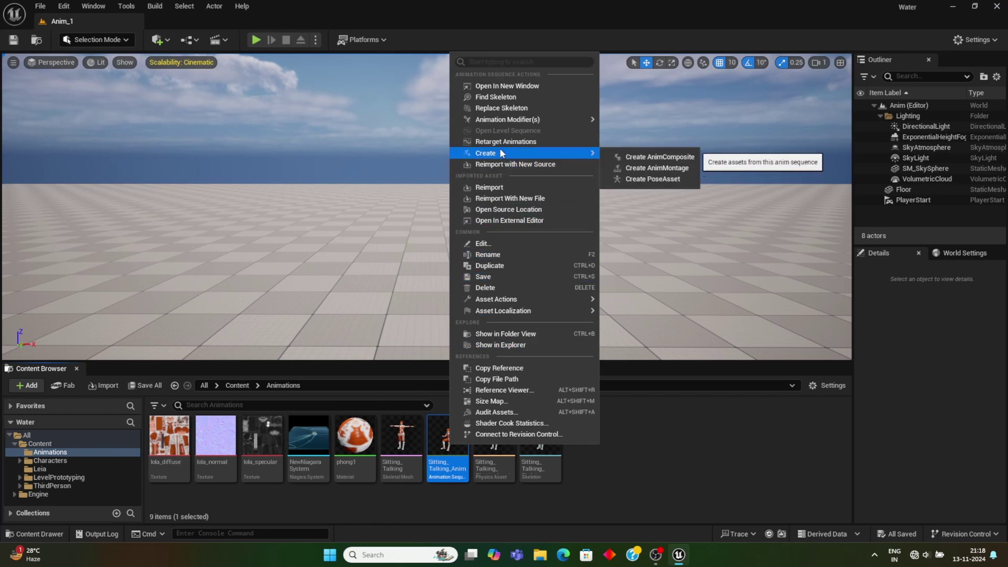
click(502, 142)
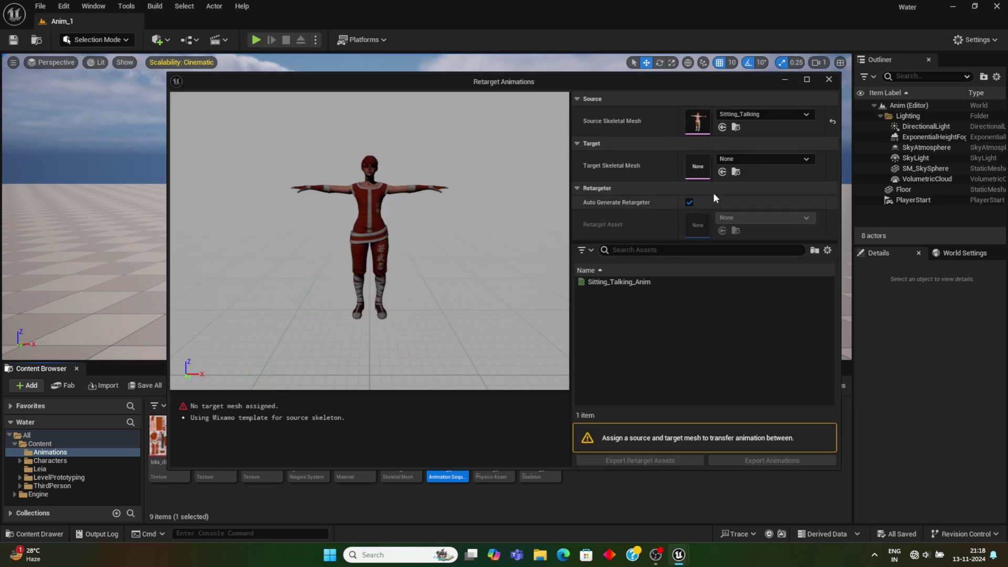
click(805, 160)
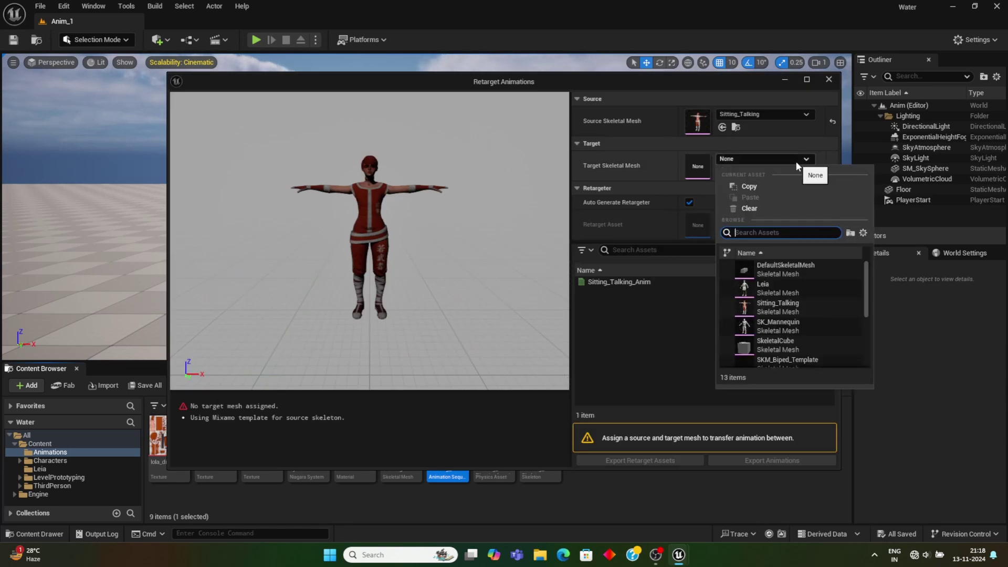
click(780, 289)
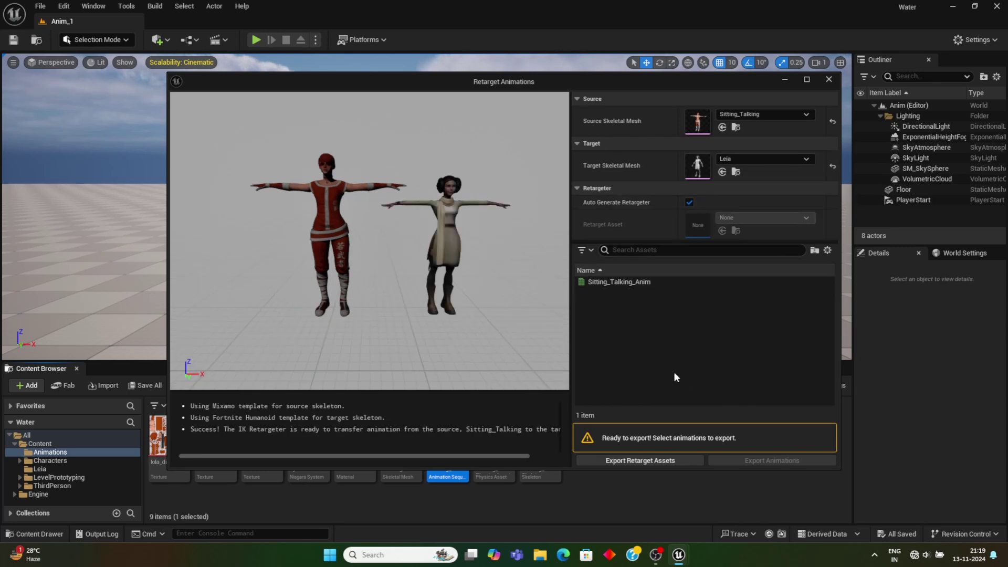
Export the retargeted Sitting_Talking_Anim into the Animations folder and open the new animation sequence.
click(633, 284)
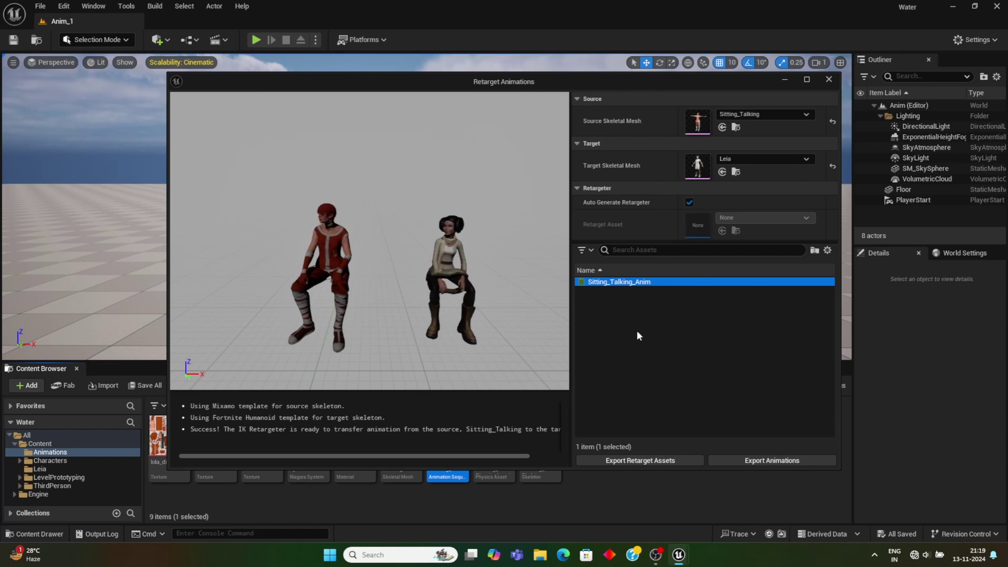
click(765, 460)
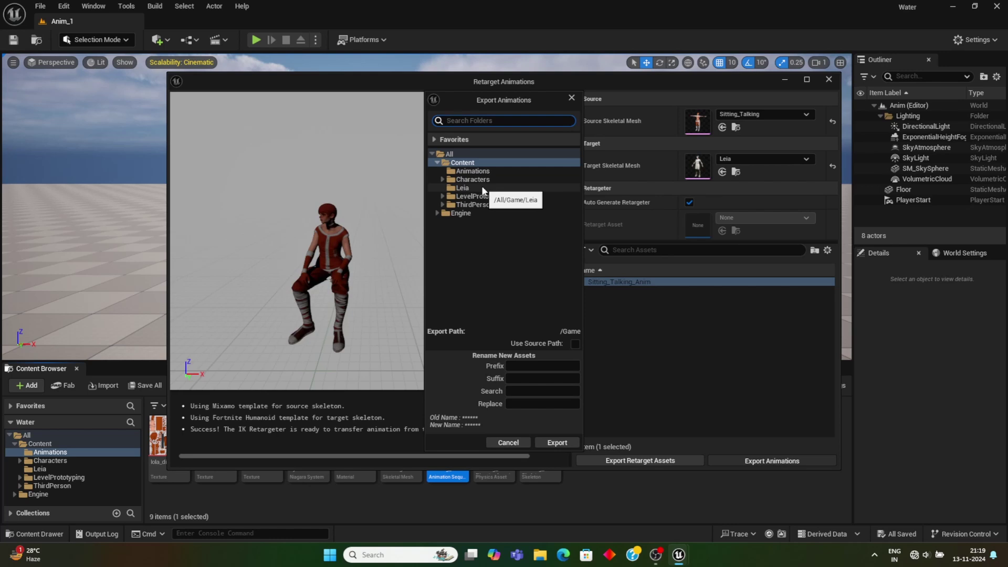
click(482, 189)
click(483, 172)
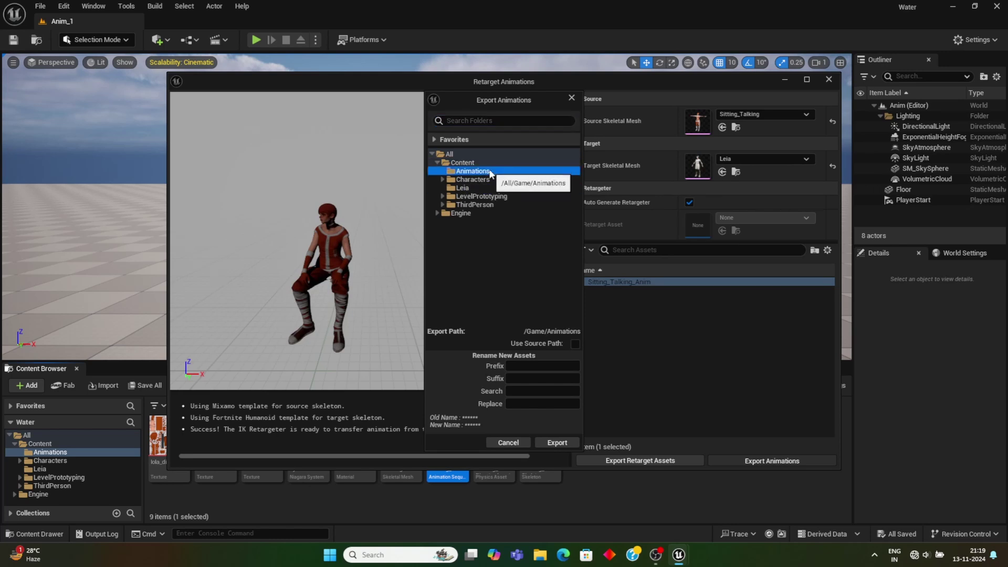
click(555, 443)
click(598, 324)
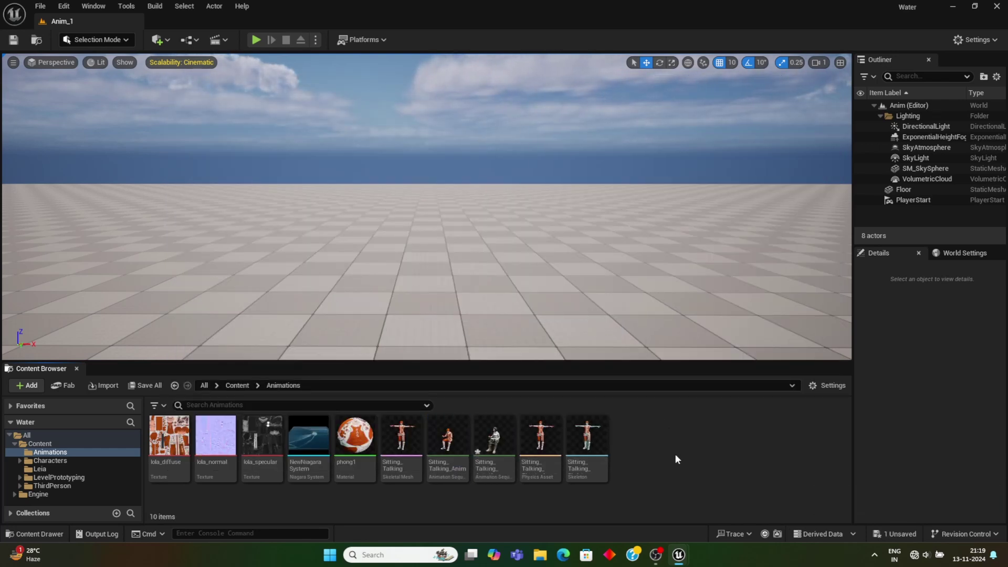
double_click(497, 444)
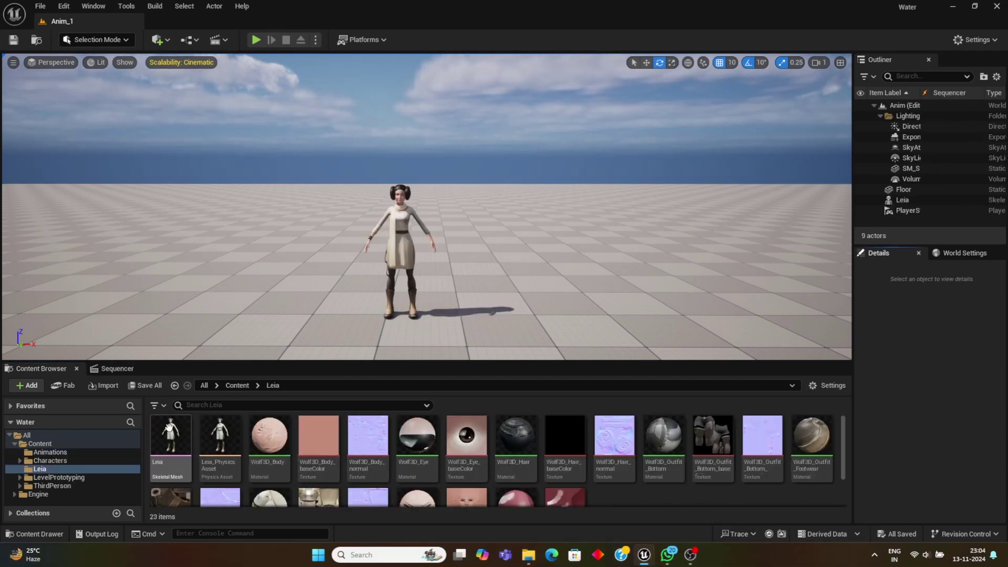
click(182, 444)
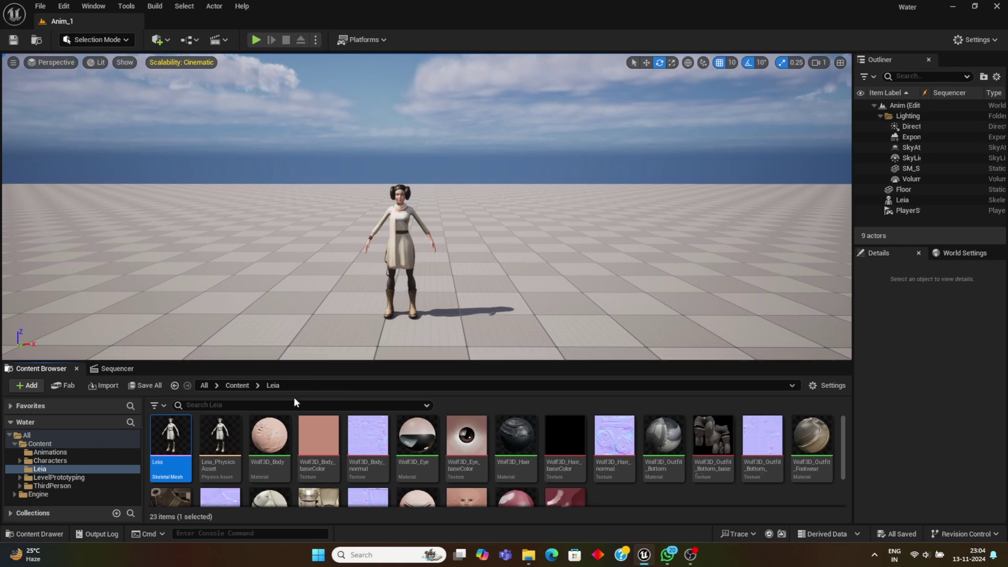
click(684, 493)
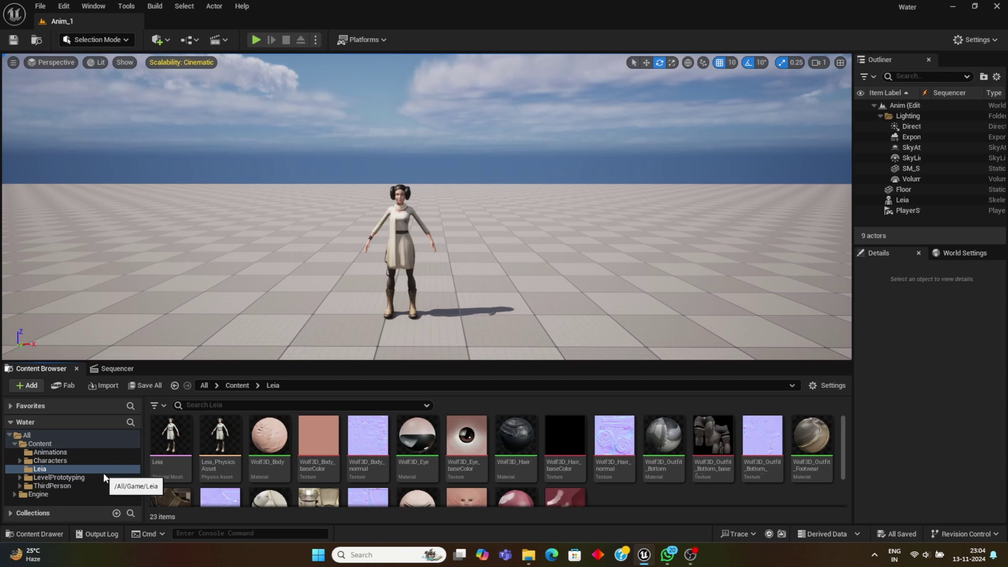
mouse_move(226, 461)
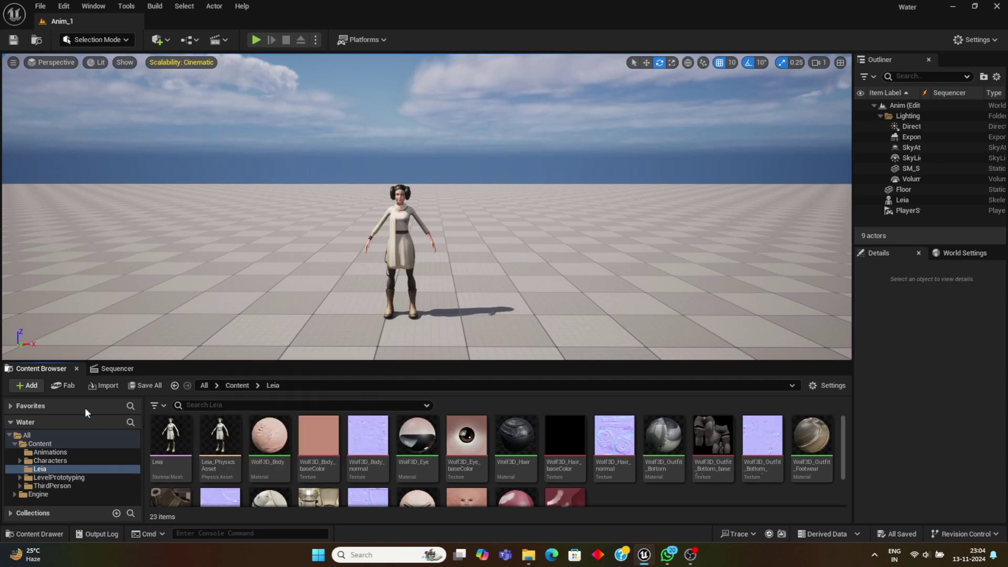
Add the level's Leia actor as a track in the Livelink_LS level sequence.
click(125, 369)
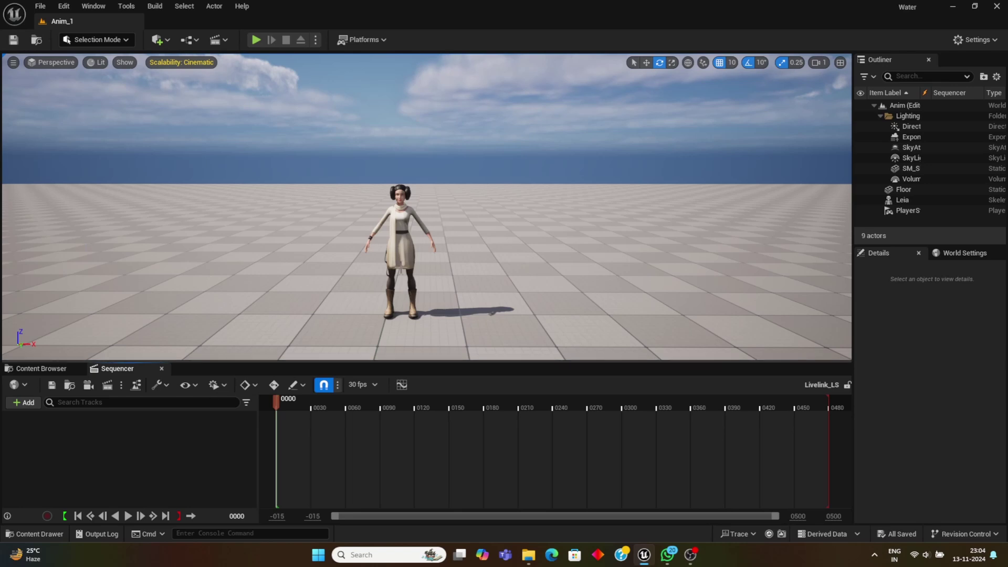
click(920, 200)
drag(925, 200, 434, 444)
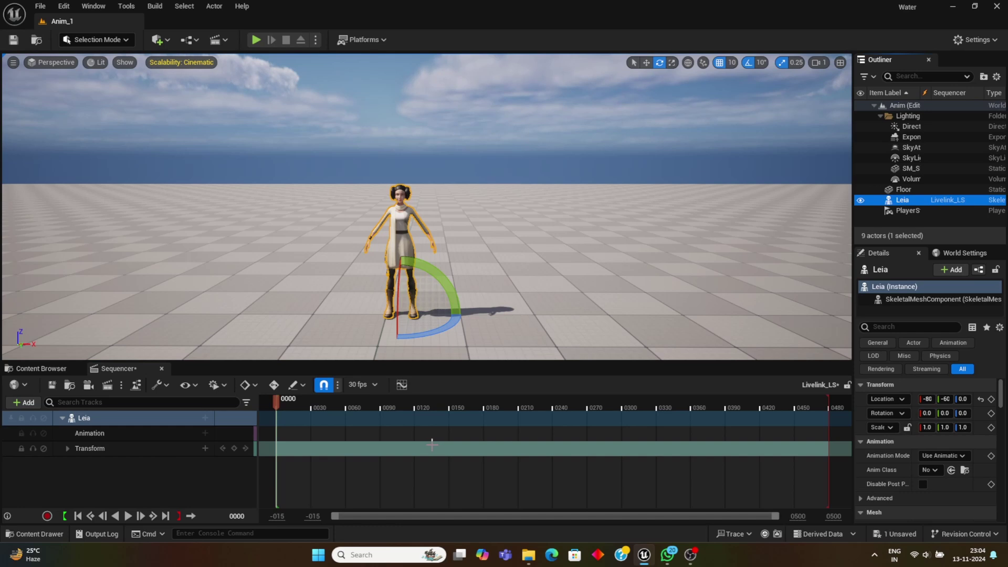
Create an Animation Blueprint in the Leia content folder based on the SK_Mannequin skeleton.
click(55, 370)
scroll(636, 491, down, 2)
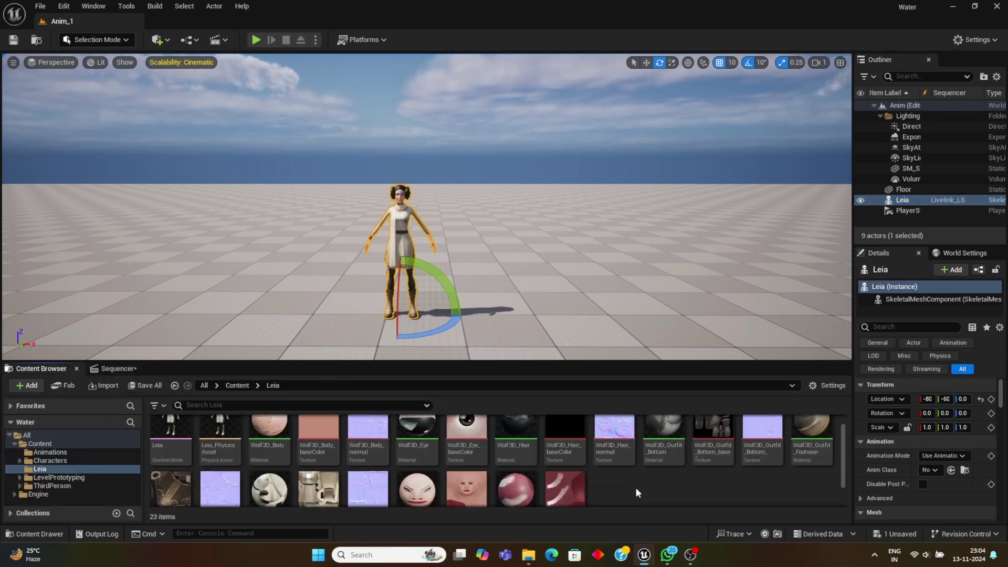
right_click(609, 478)
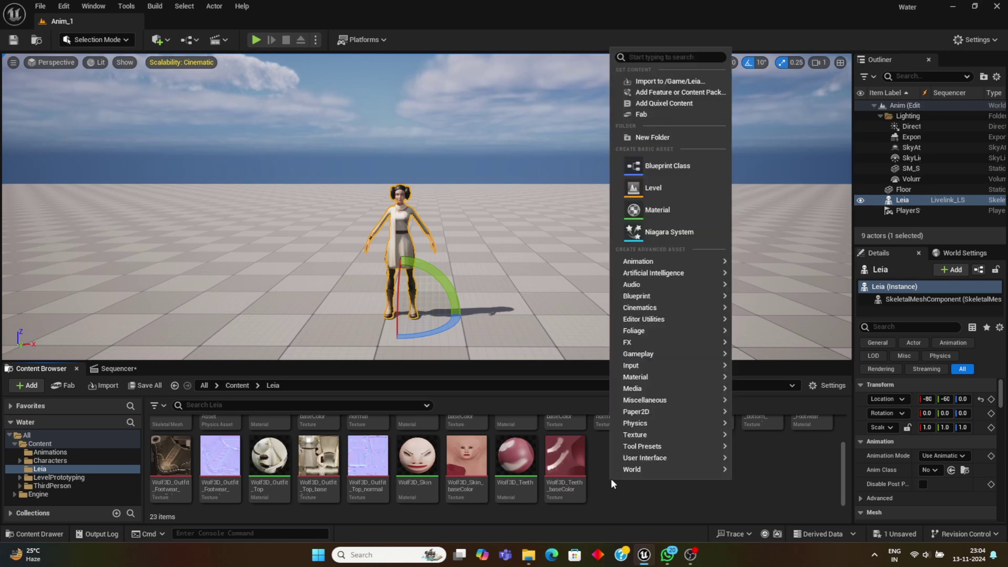
mouse_move(676, 272)
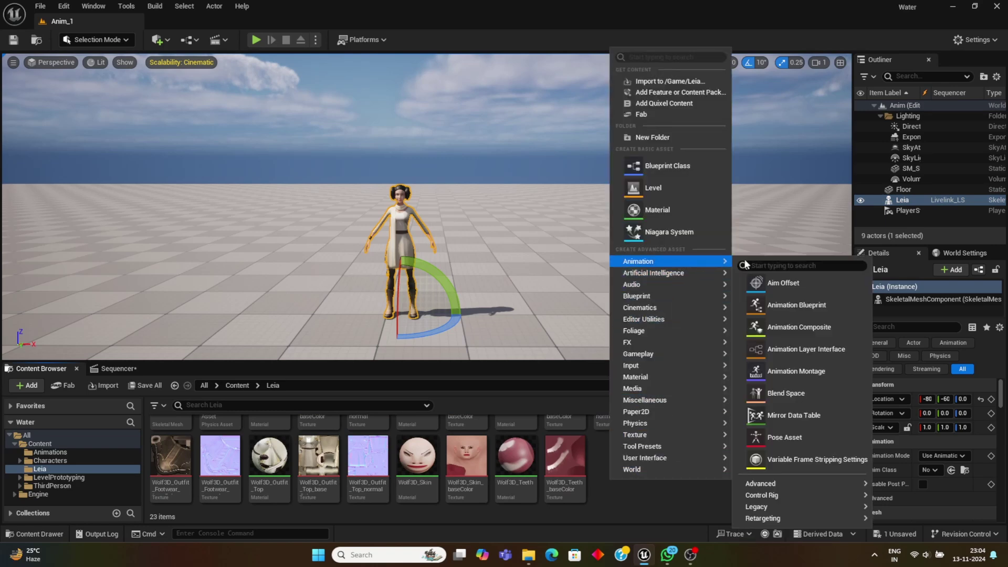
click(787, 305)
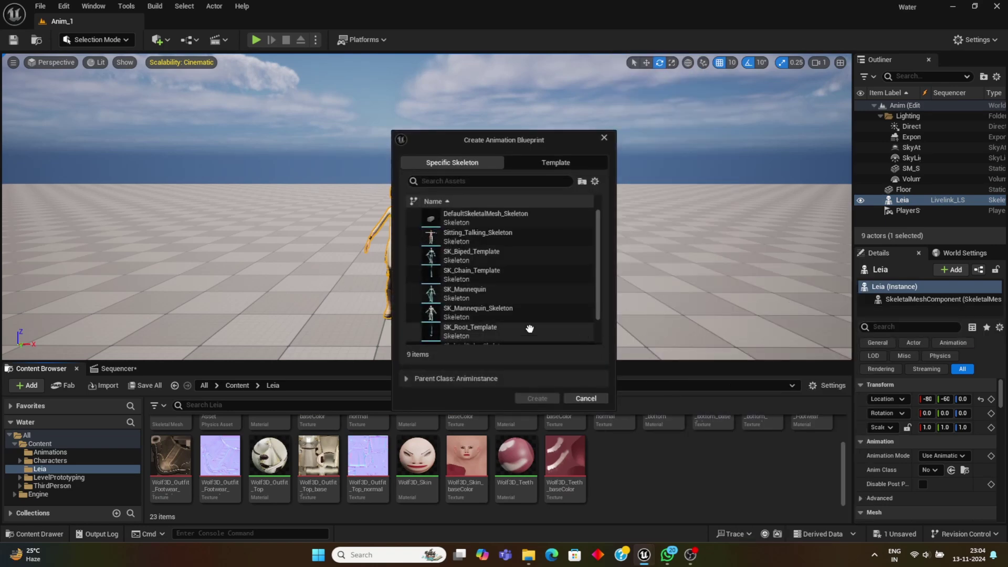
click(475, 298)
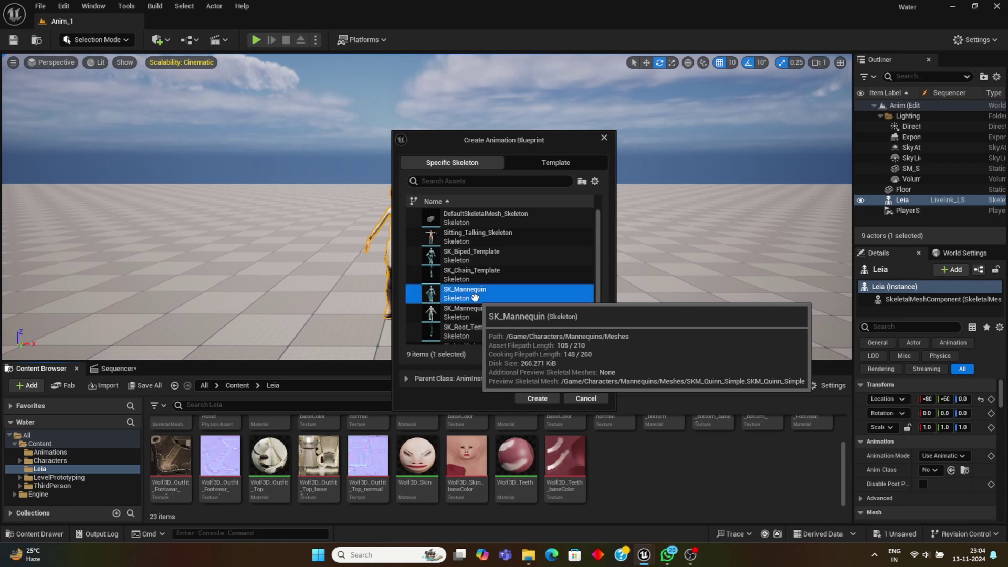
click(538, 398)
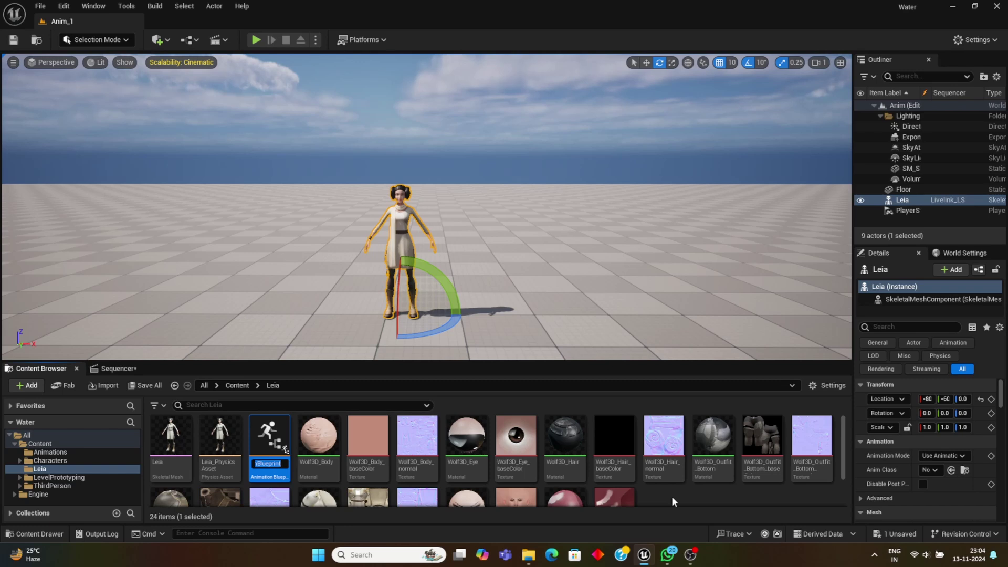
Name the new Animation Blueprint ABP_Leia.
text(LEia)
key(BackSpace)
key(BackSpace)
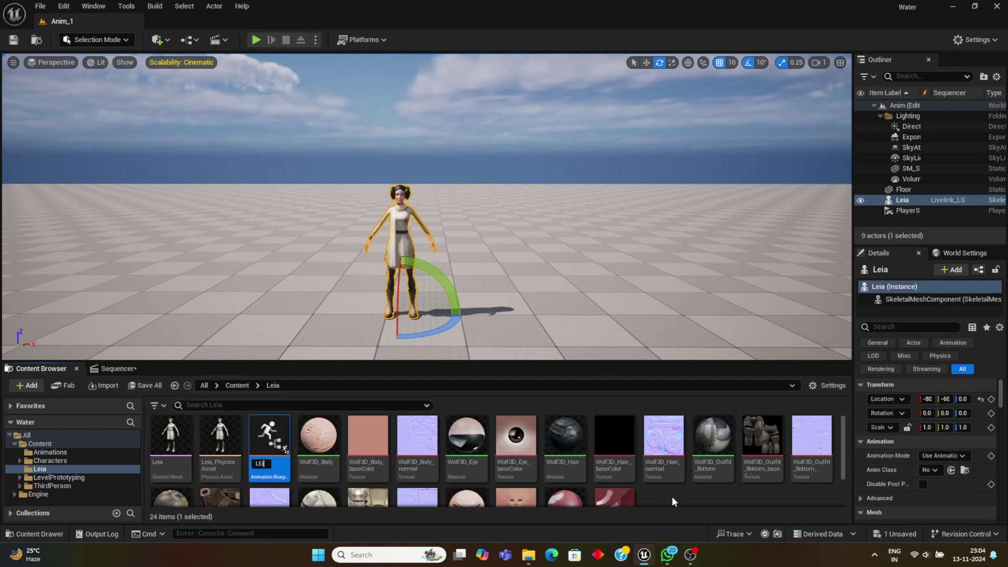
key(BackSpace)
key(BackSpace)
text(ABP_Leia)
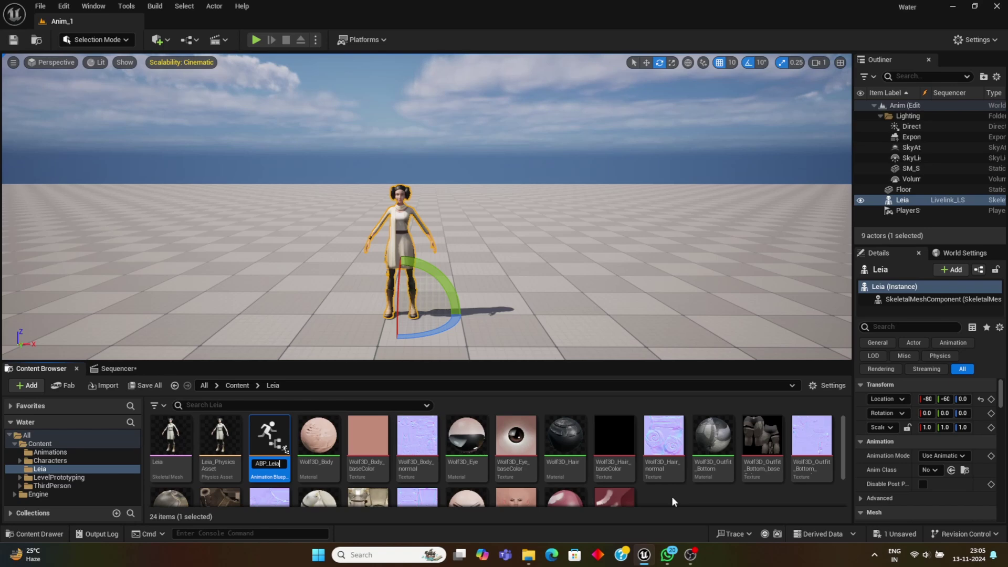
key(Return)
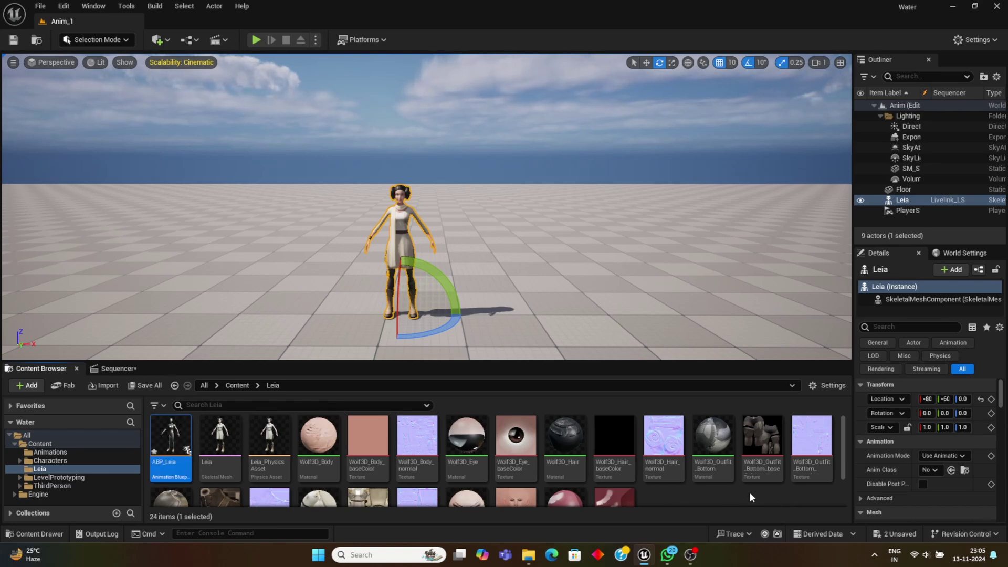
click(750, 497)
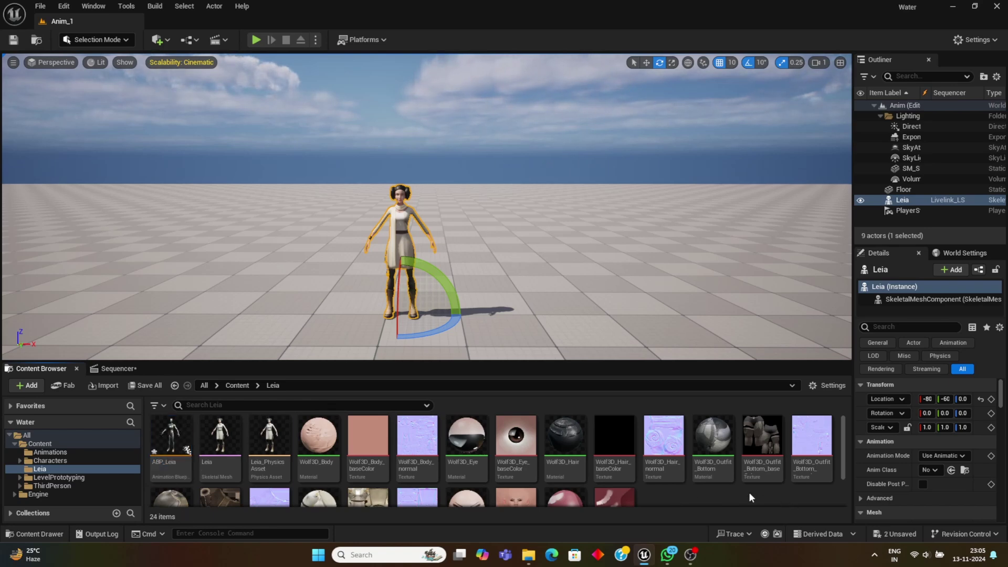
Open the ABP_Leia Animation Blueprint and move the Output Pose node aside to make room in the AnimGraph.
double_click(175, 443)
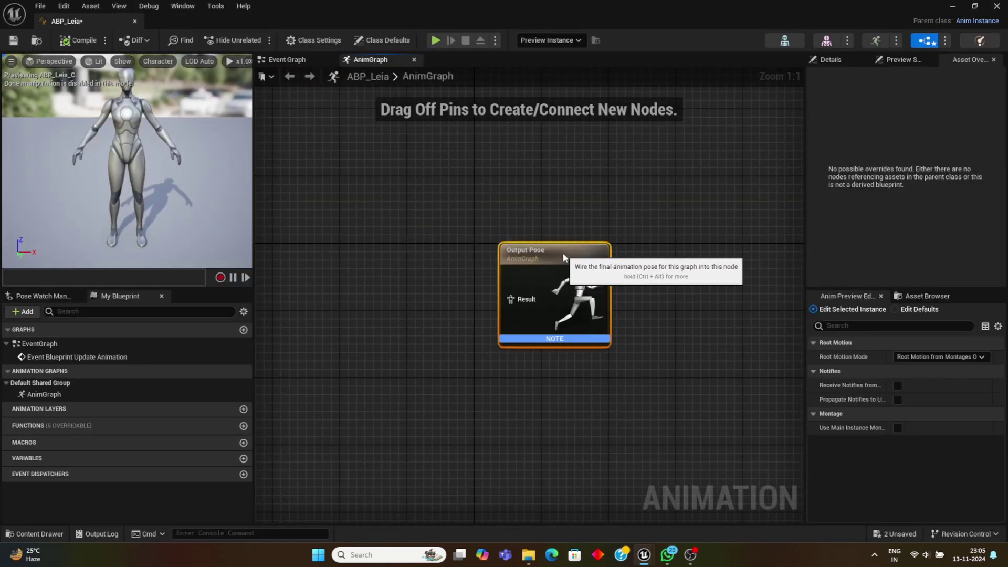
drag(563, 253, 680, 245)
Search the AnimGraph's available node actions for livelink and close the list without adding a node.
right_drag(343, 317, 342, 315)
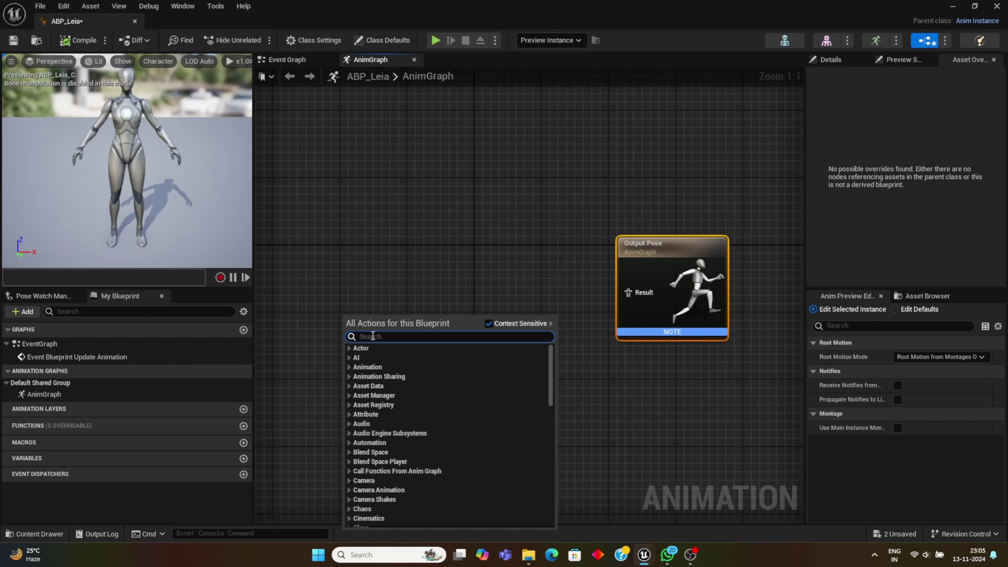
text(livel)
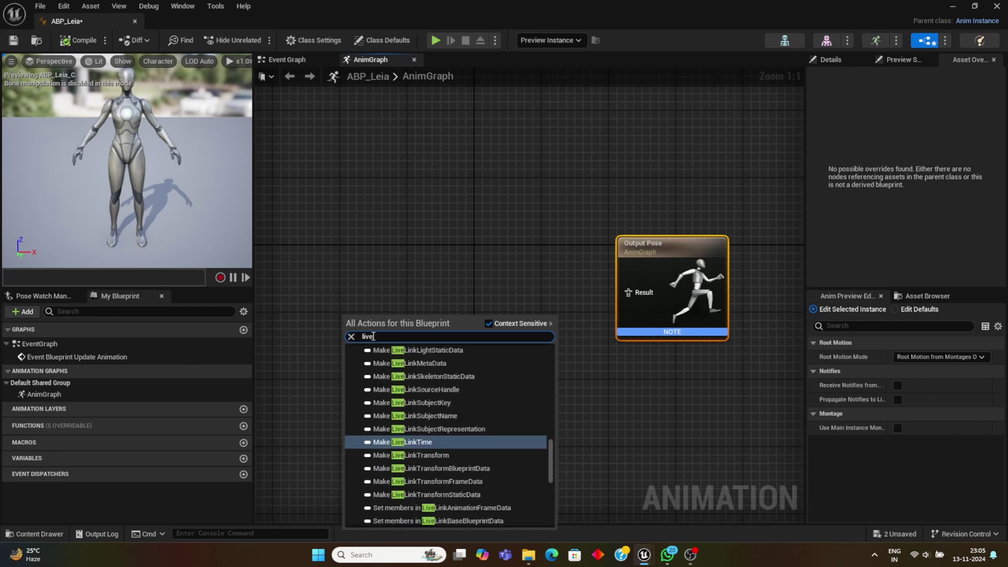
text(ink)
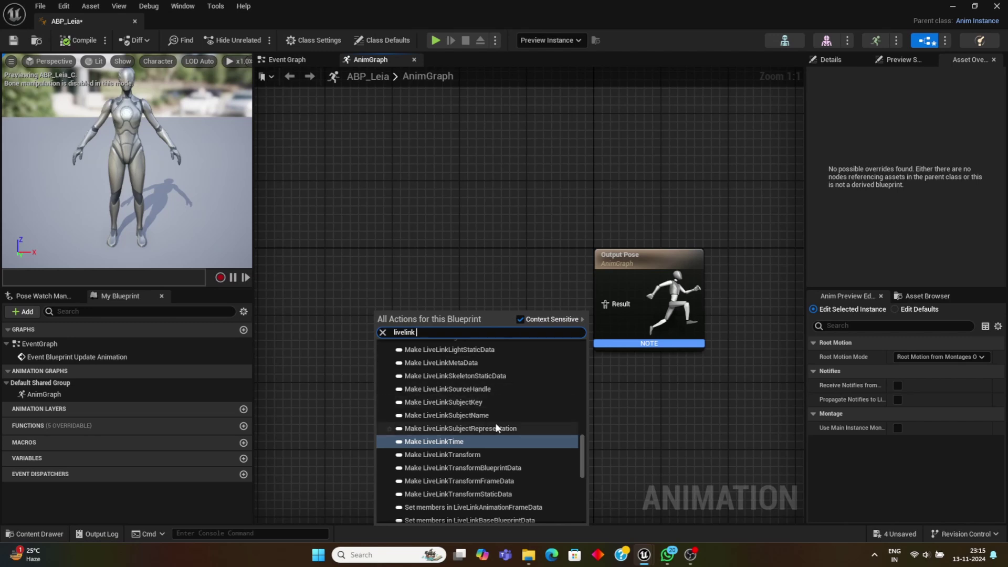
click(477, 253)
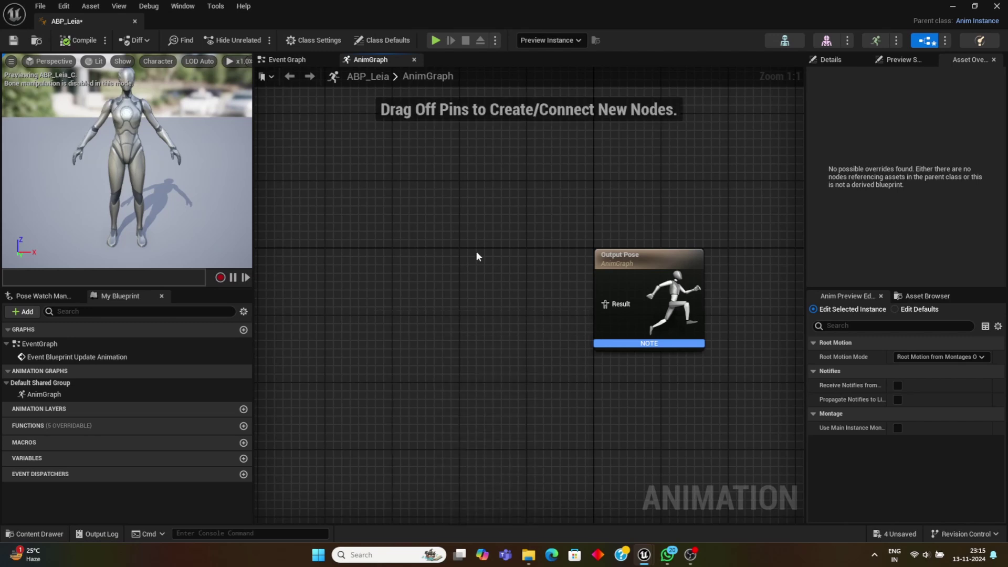
Search the project plugins for livelink and enable Live Link and LiveLinkFaceImporter, accepting the beta plugin.
click(65, 7)
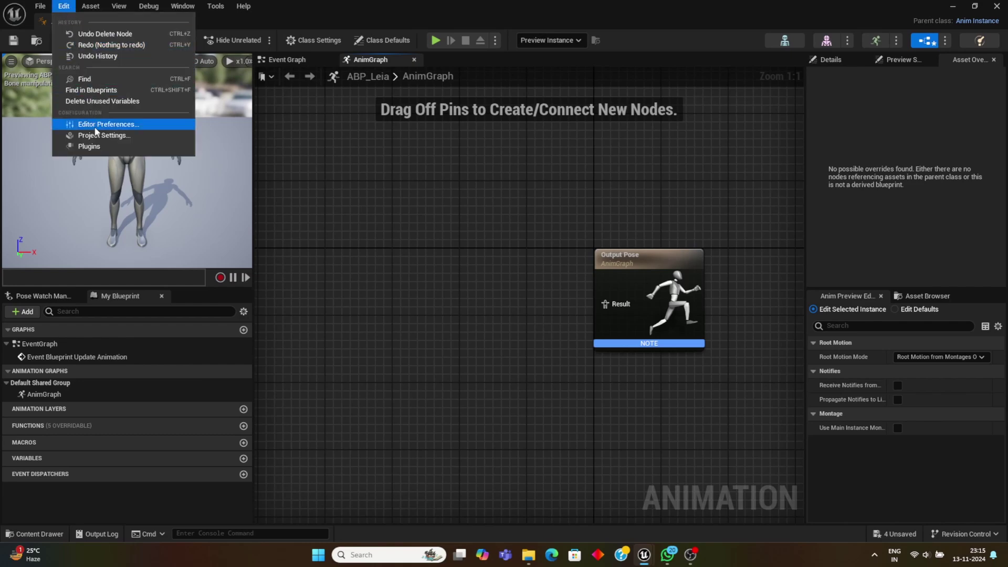
click(96, 145)
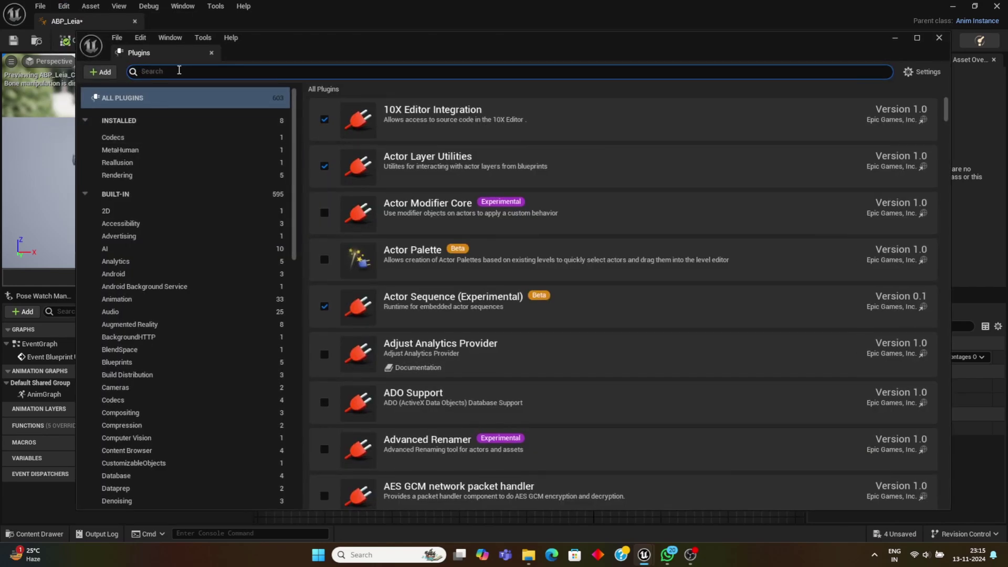
text(livelink)
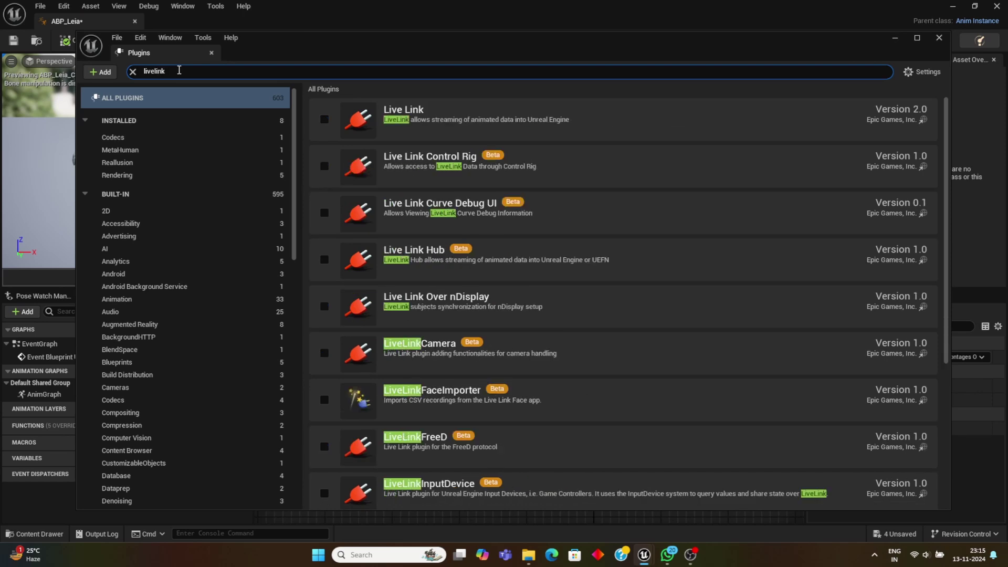
click(325, 121)
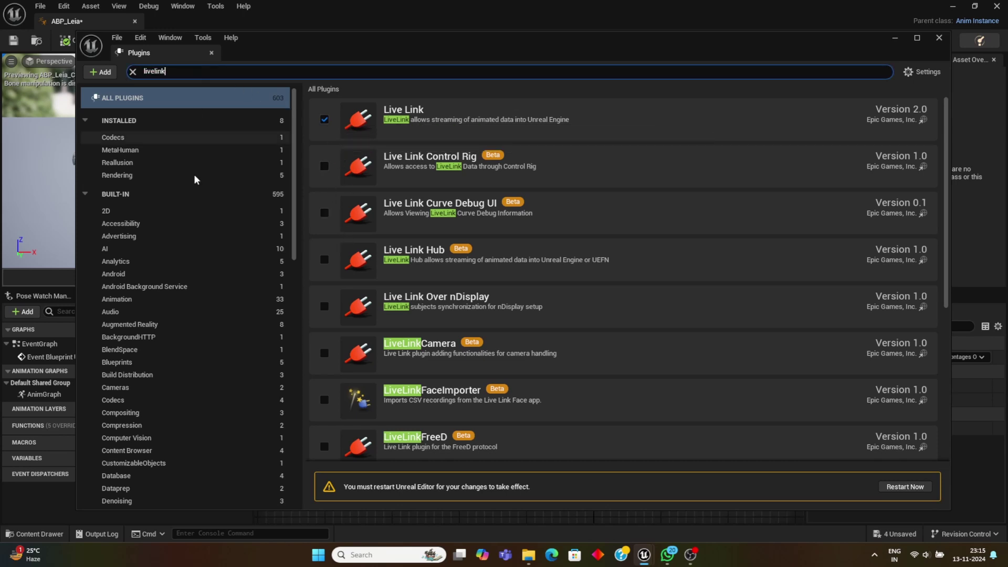
click(325, 400)
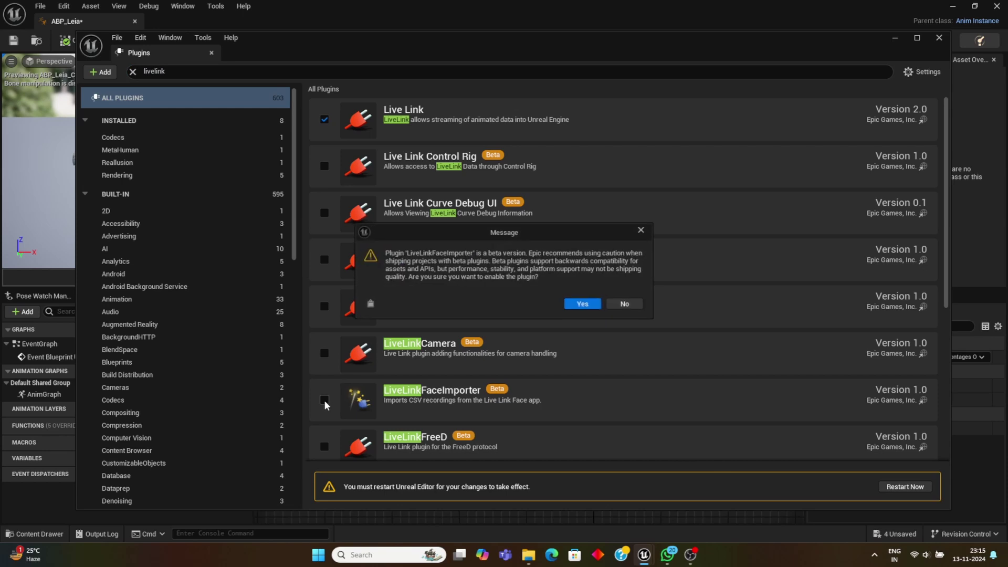
click(580, 303)
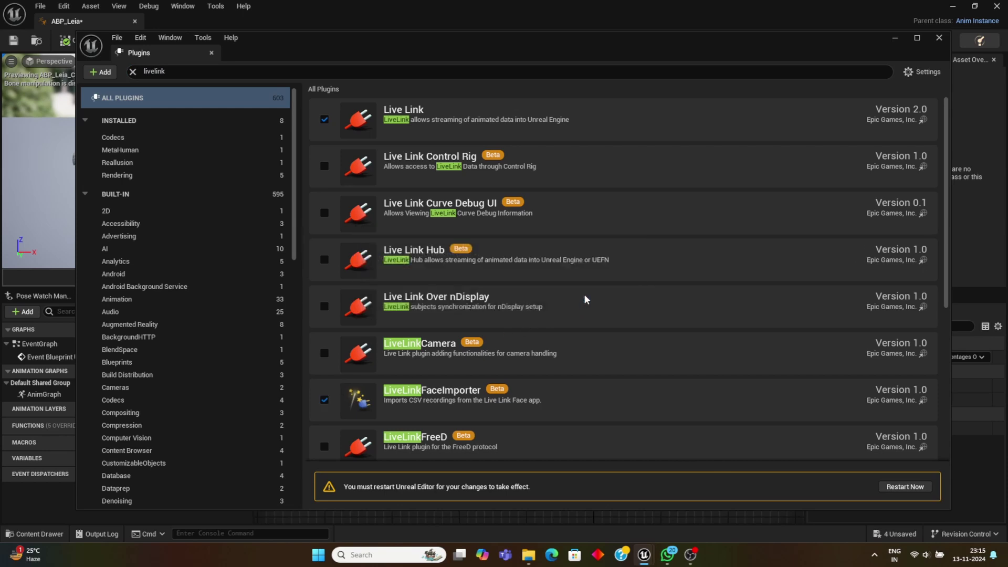
Enable the Apple ARKit and Apple ARKit Face Support plugins, then restart the editor, saving all modified content.
click(234, 72)
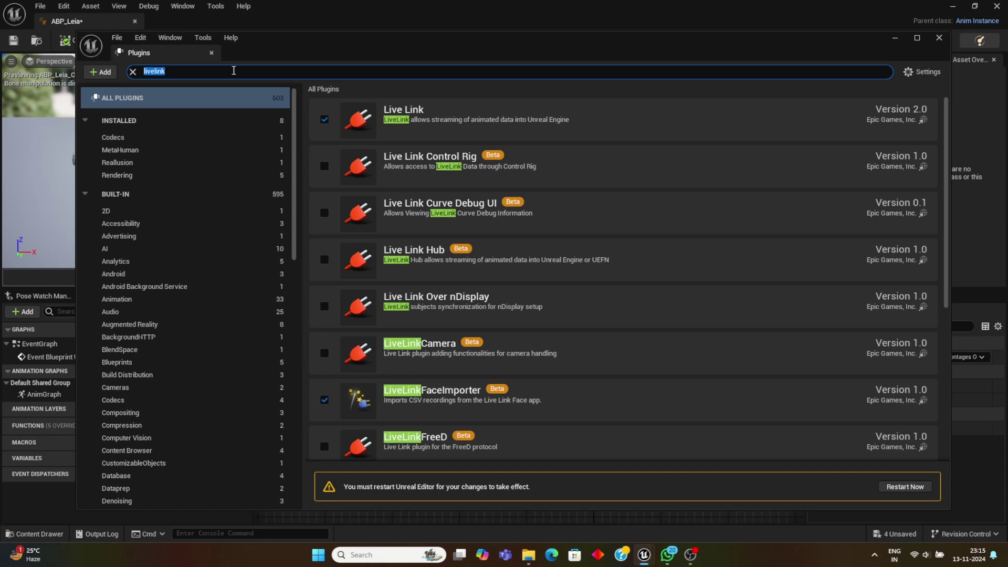
key(BackSpace)
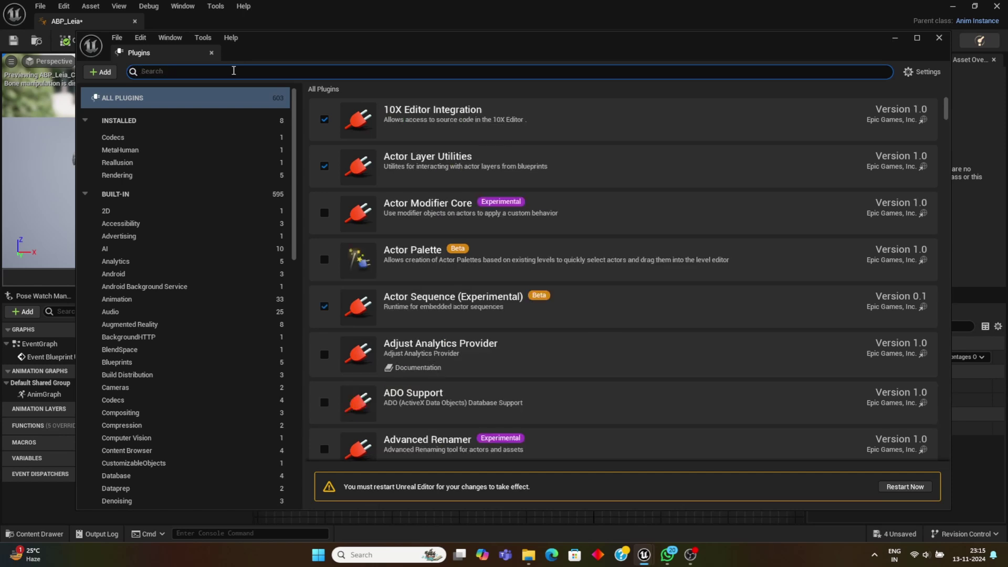
text(arkit)
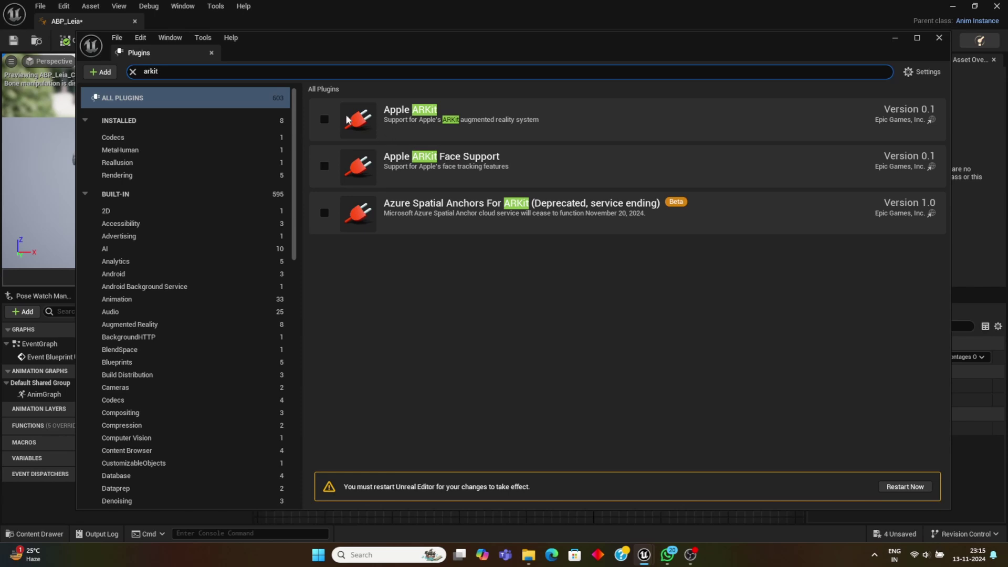
click(324, 119)
click(324, 166)
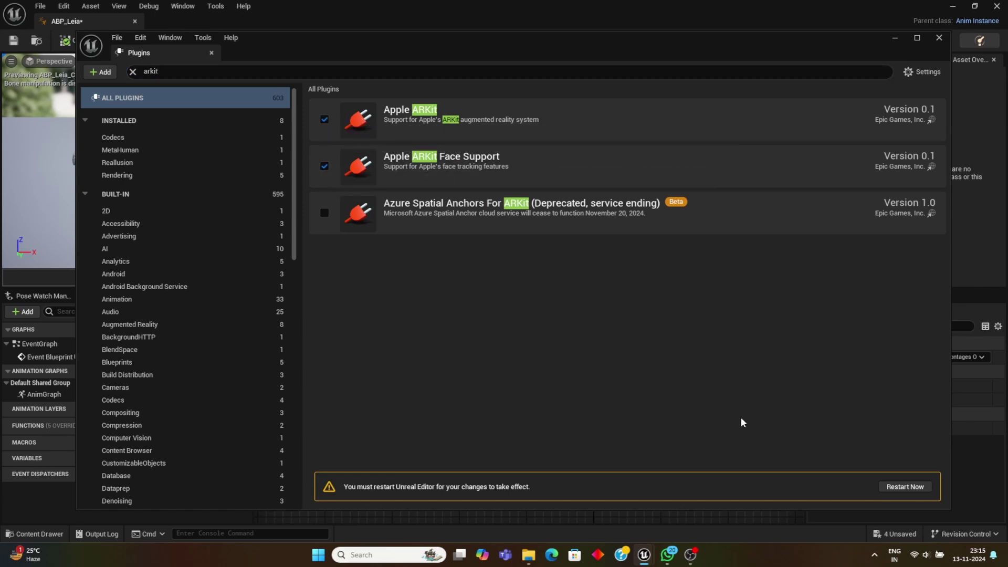
click(910, 486)
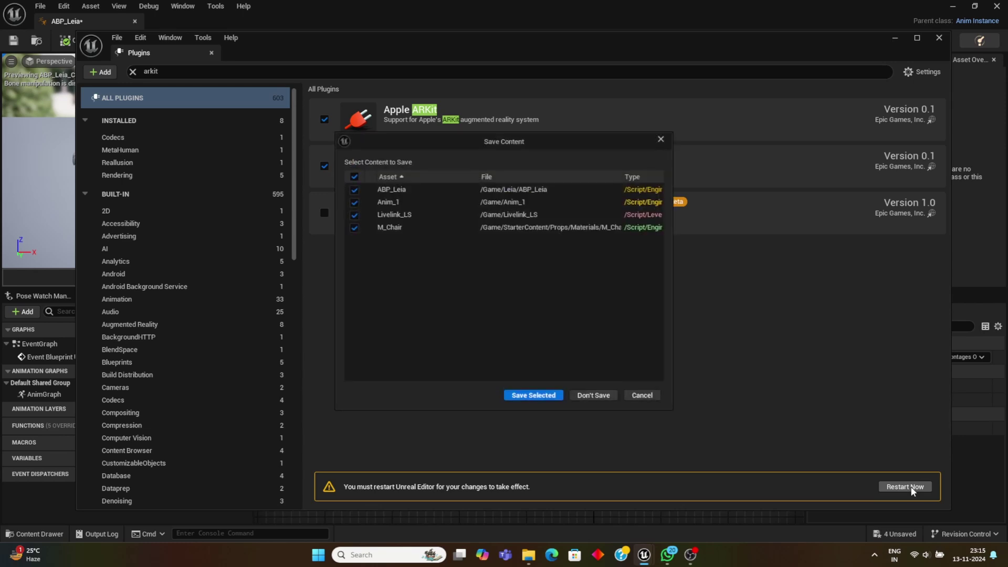
click(525, 396)
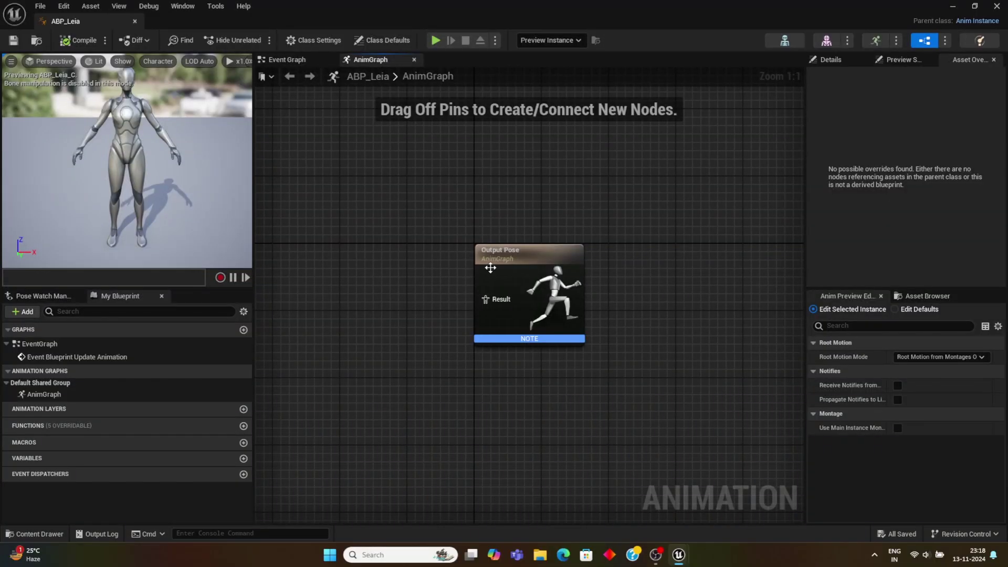
Move the Output Pose node aside and add a Live Link Pose node to the AnimGraph.
drag(546, 254, 638, 237)
right_click(358, 297)
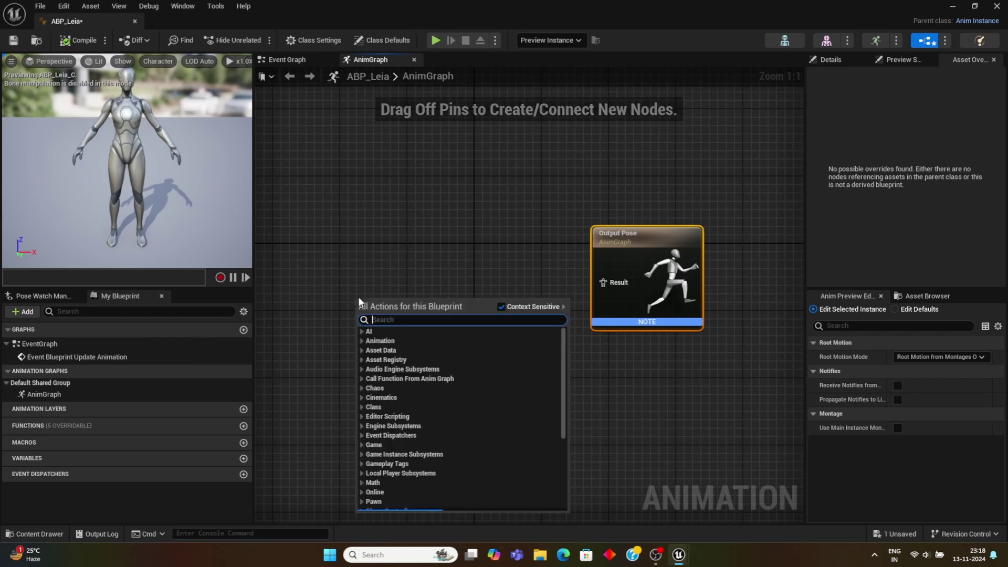
text(li)
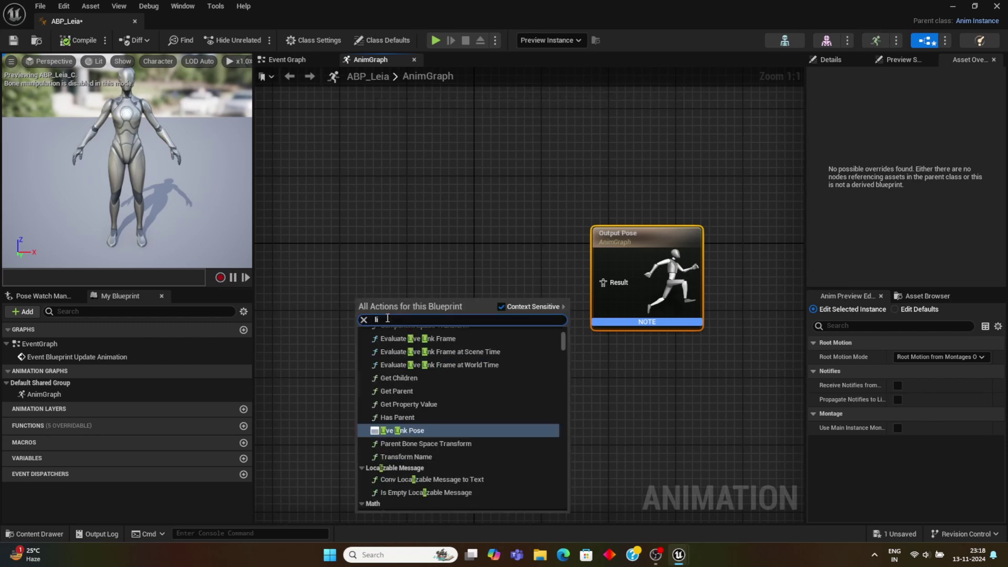
text(veLink)
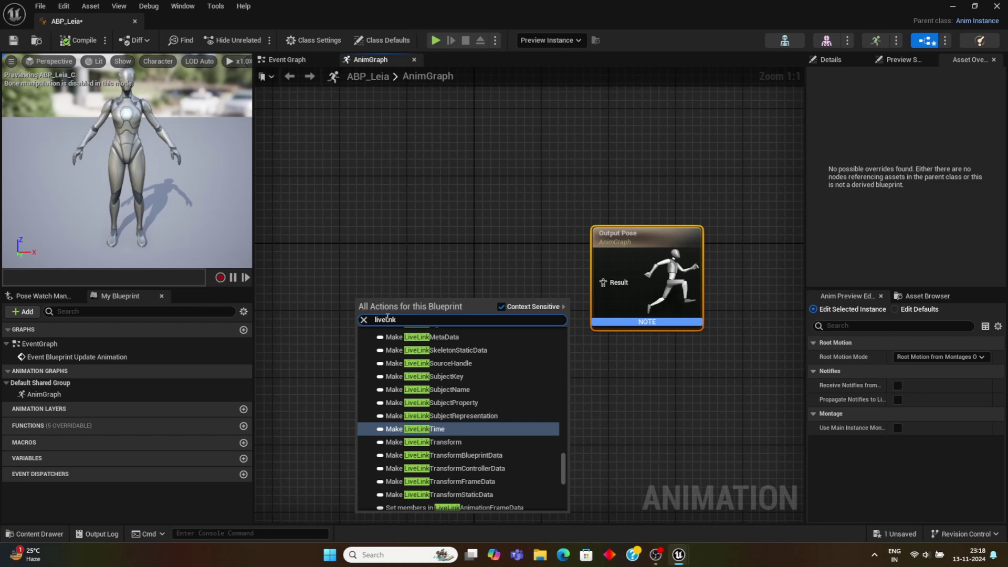
text(po)
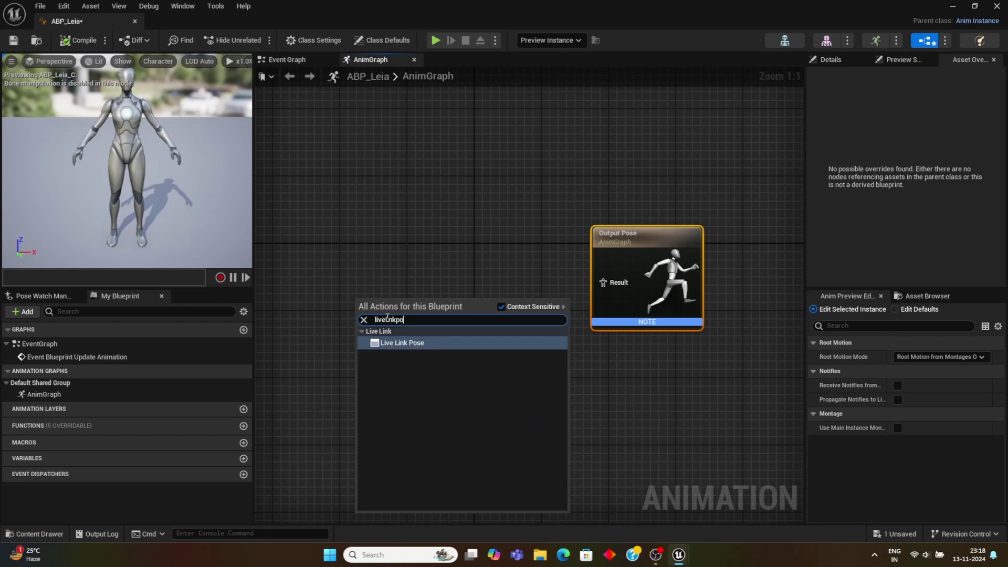
click(408, 346)
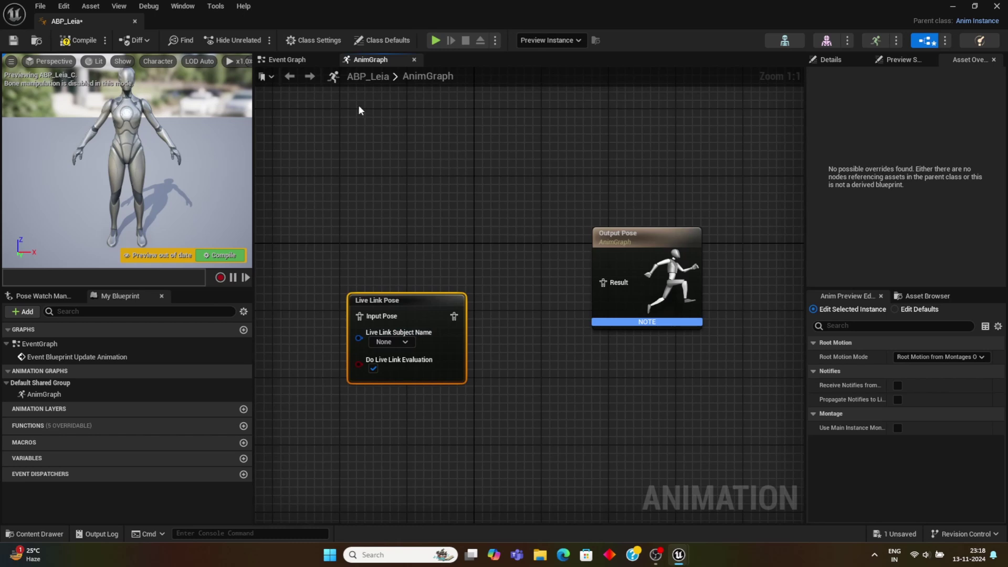
Add an Evaluate Live Link Frame node to the Event Graph, placed beside Event Blueprint Update Animation.
click(297, 61)
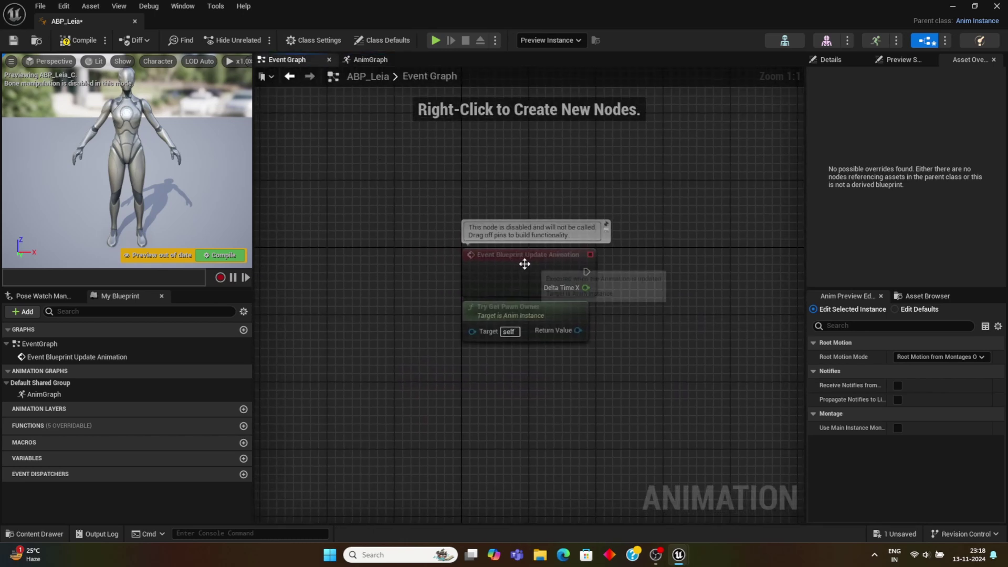
right_drag(584, 279, 464, 338)
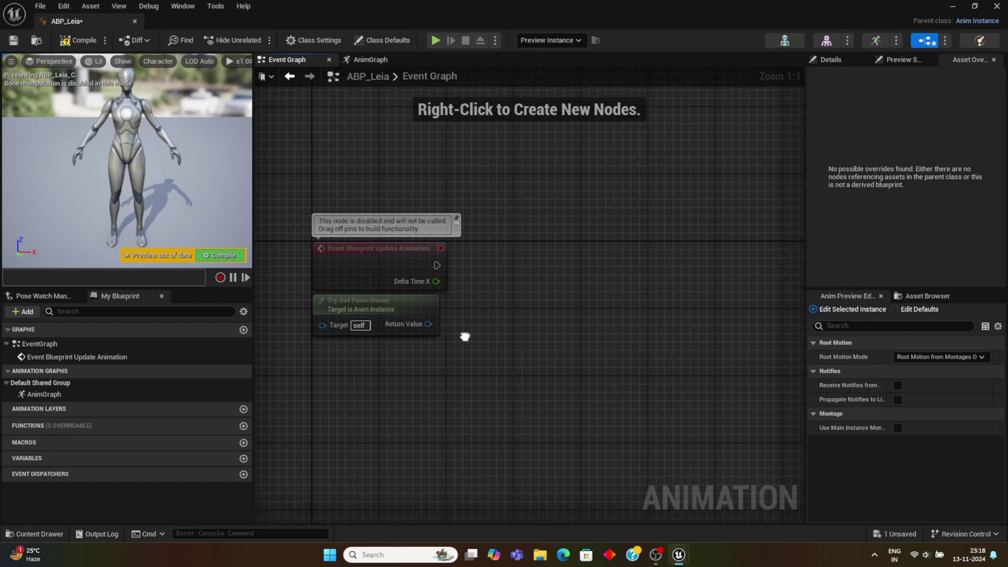
right_click(524, 282)
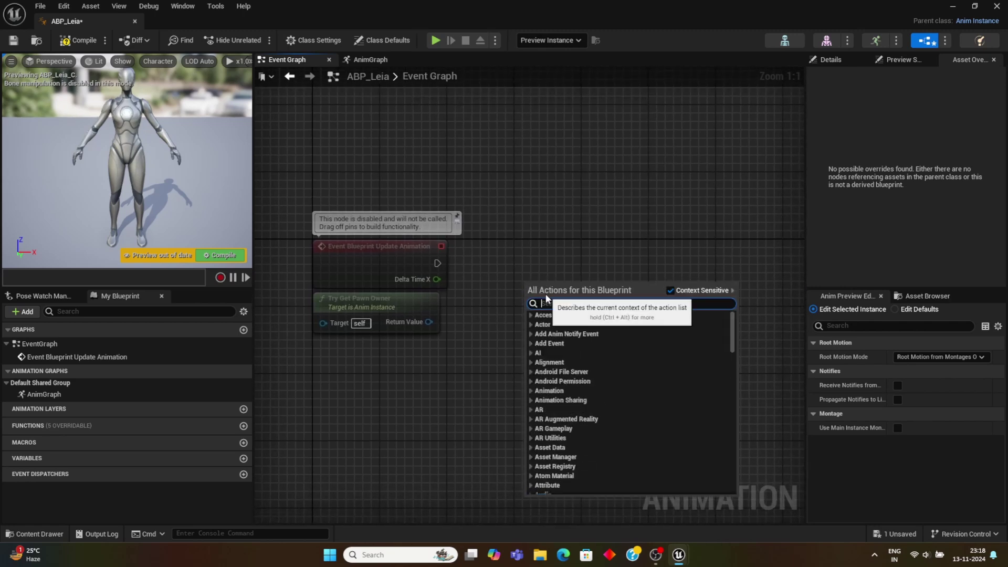
text(evaluate)
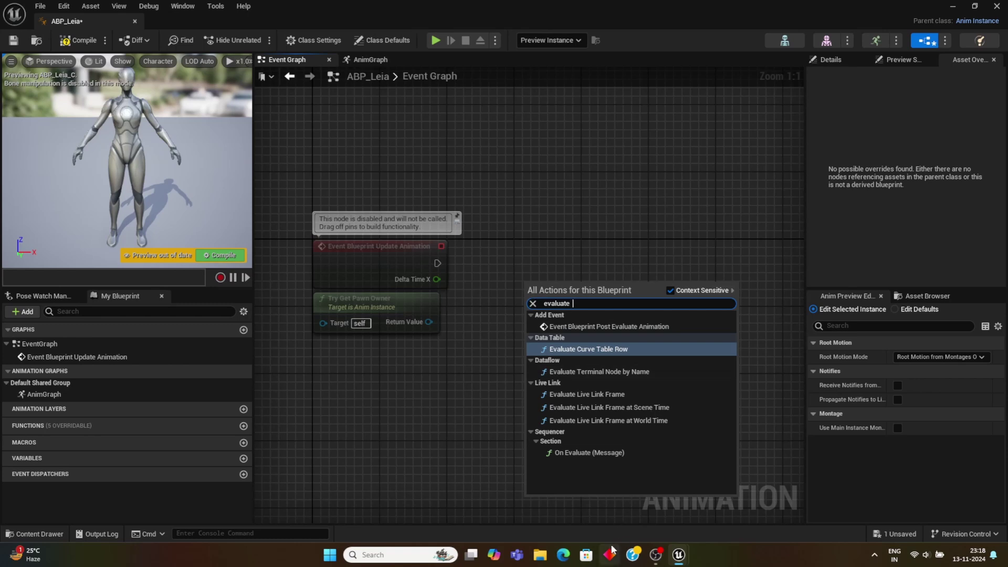
click(586, 391)
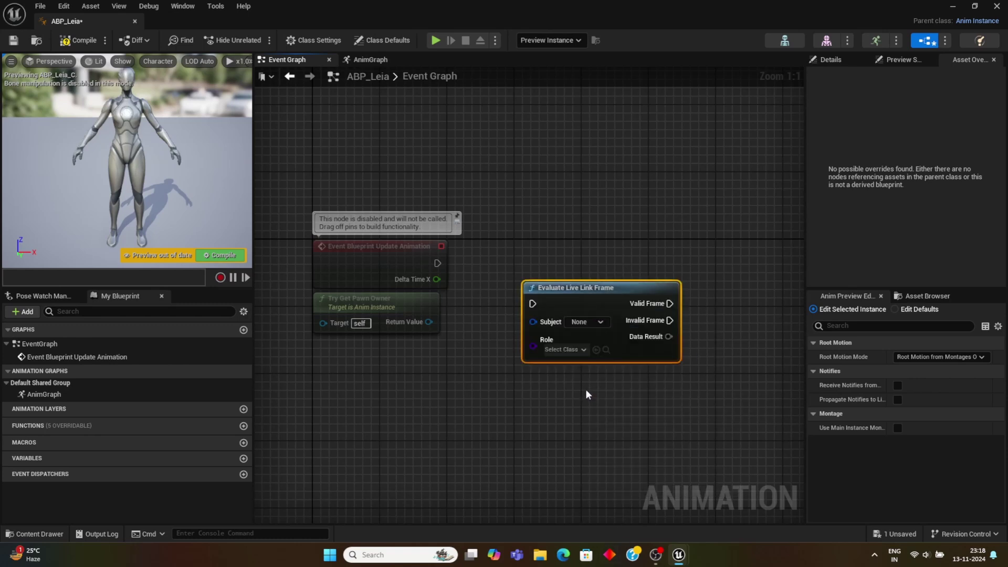
drag(604, 299, 609, 259)
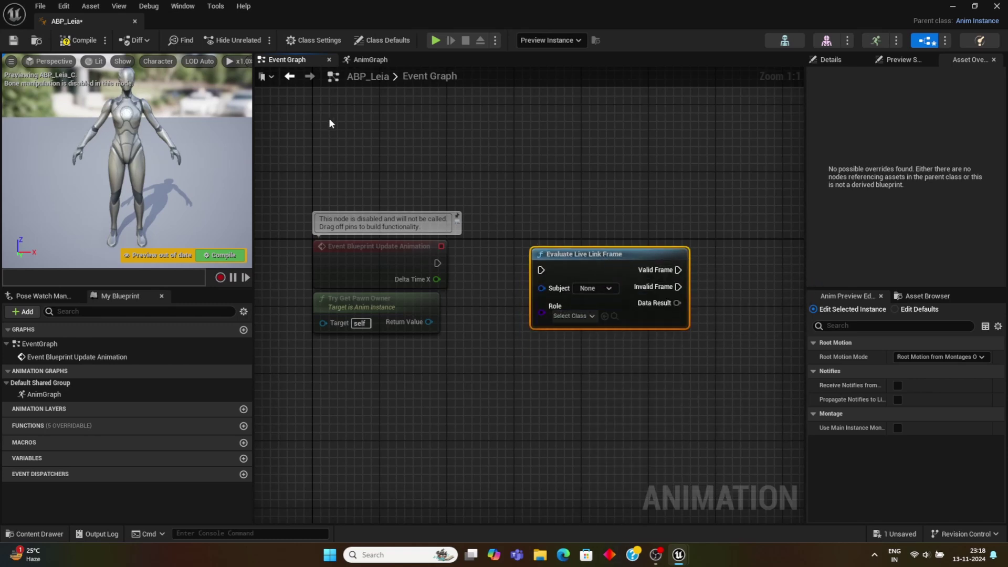
Set the Live Link Pose node's subject to iPhone in the AnimGraph and connect its pose to the Output Pose result.
click(384, 62)
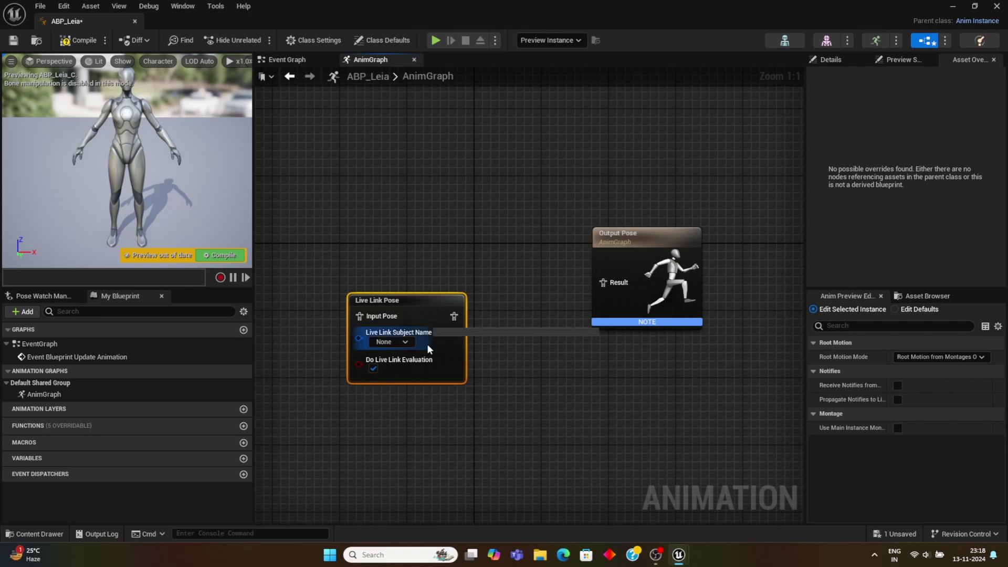
click(405, 342)
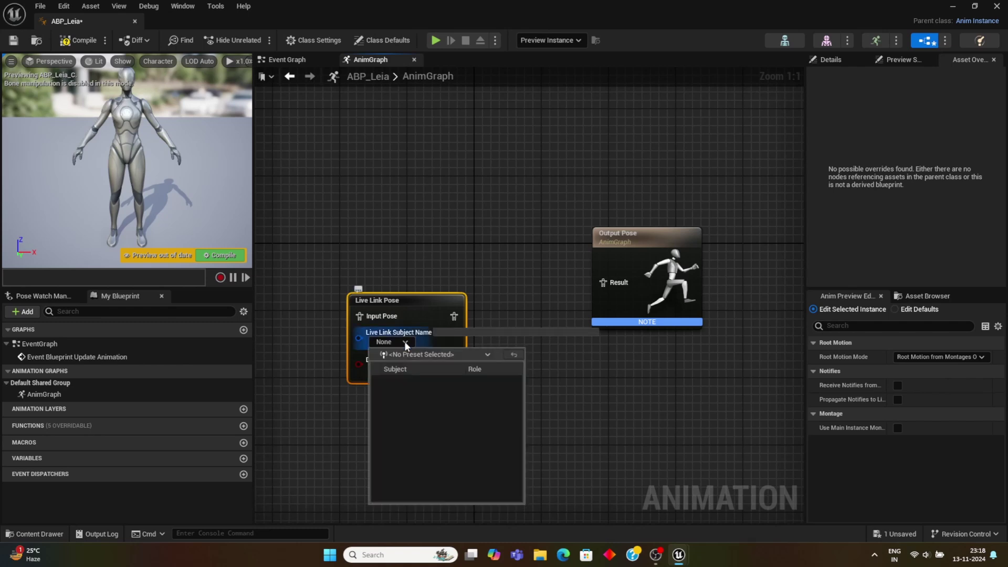
click(522, 323)
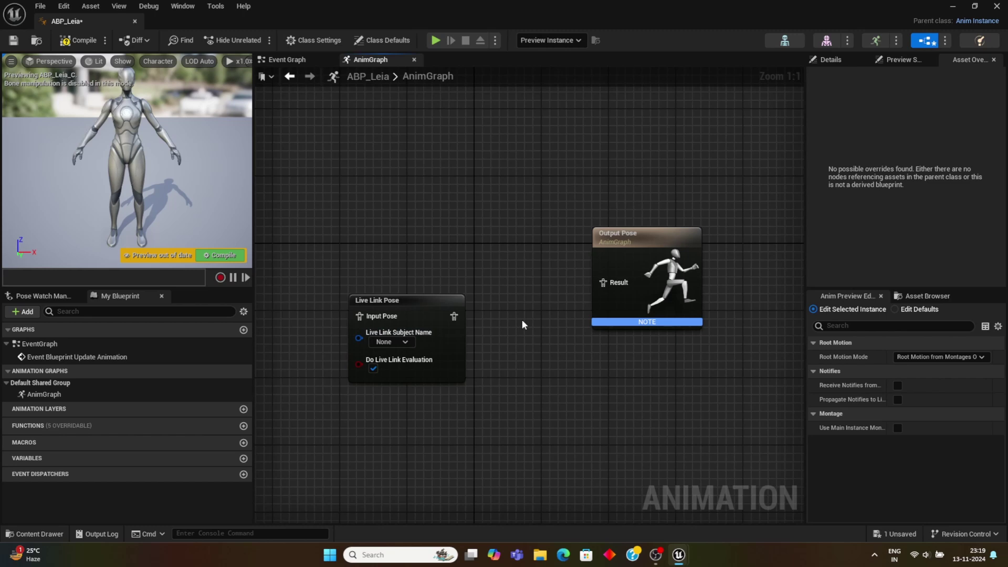
click(401, 343)
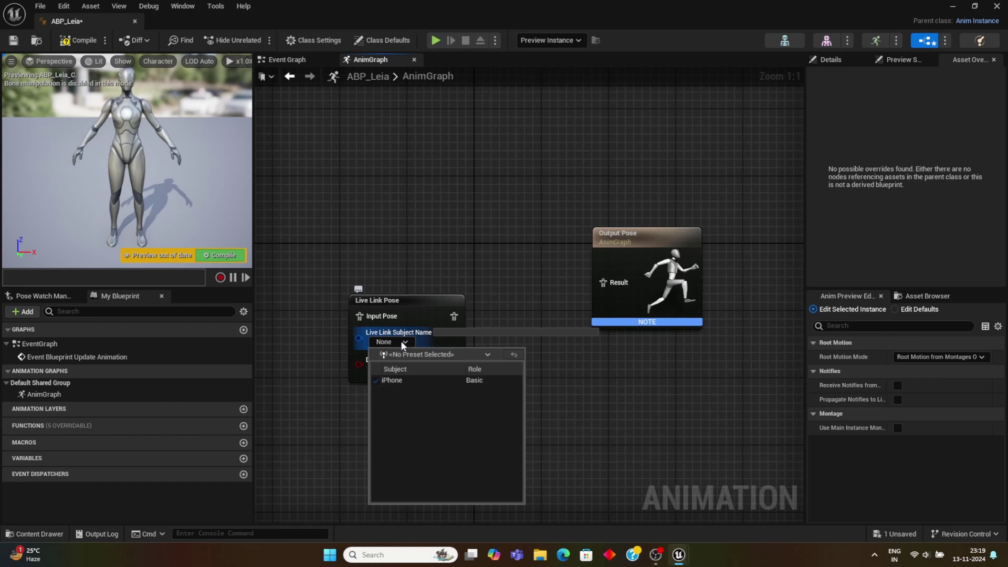
click(405, 379)
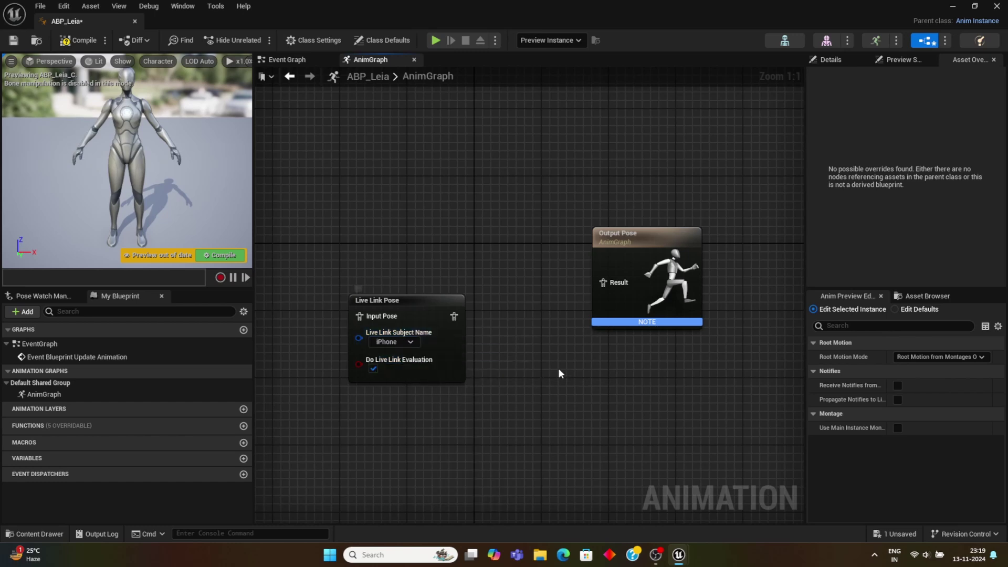
drag(466, 313, 591, 286)
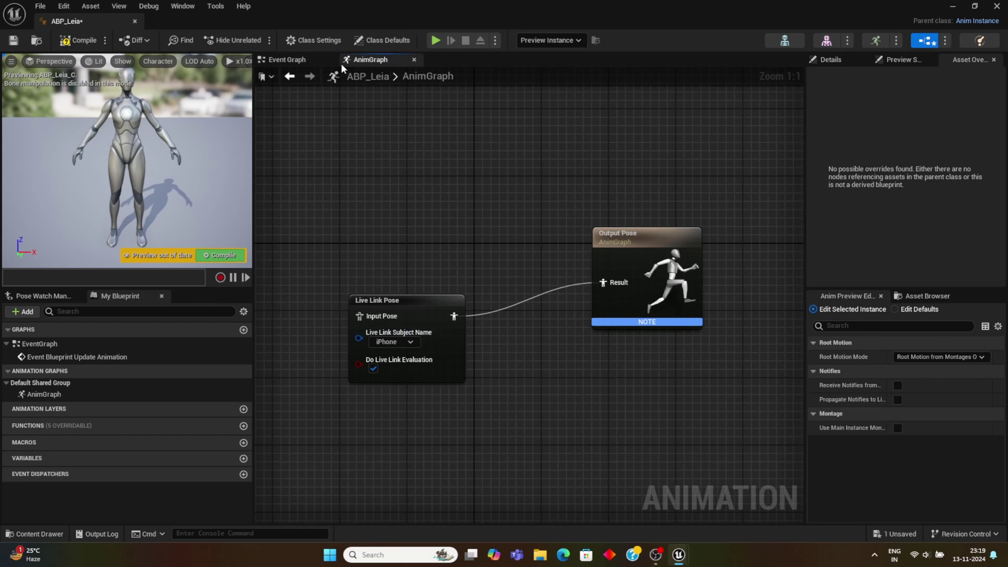
Connect Event Blueprint Update Animation to Evaluate Live Link Frame in the Event Graph and set its subject to iPhone.
click(310, 57)
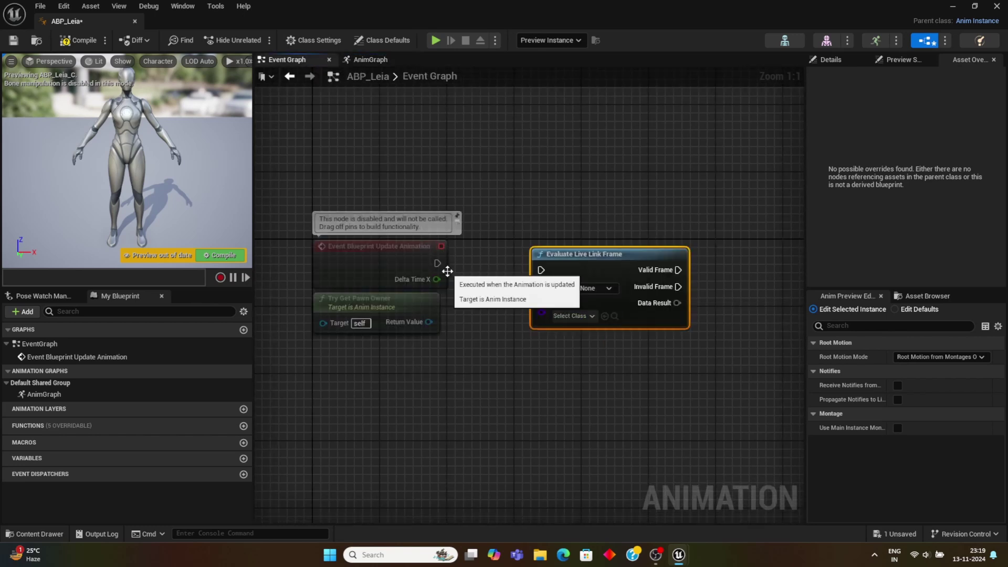
drag(437, 263, 542, 269)
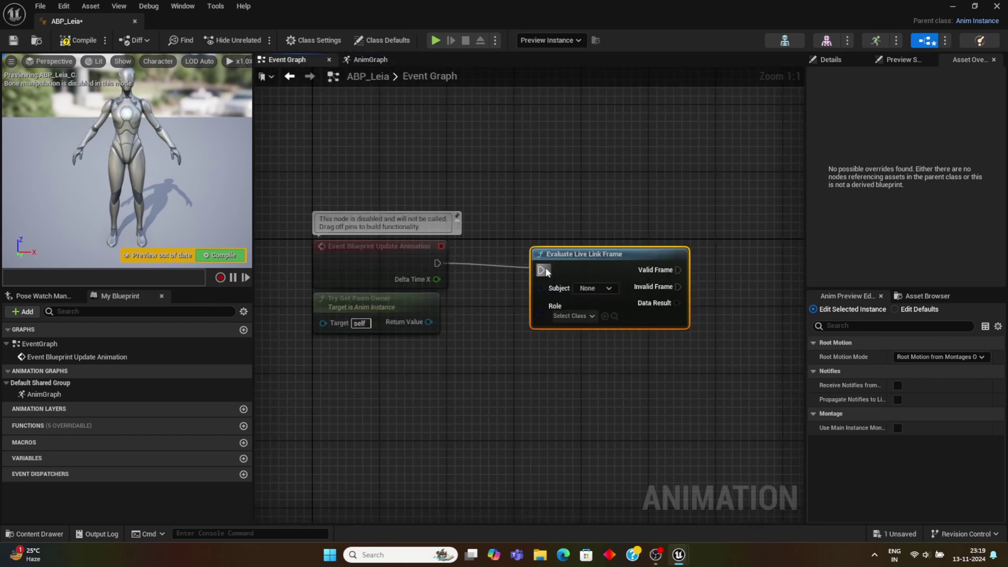
click(609, 288)
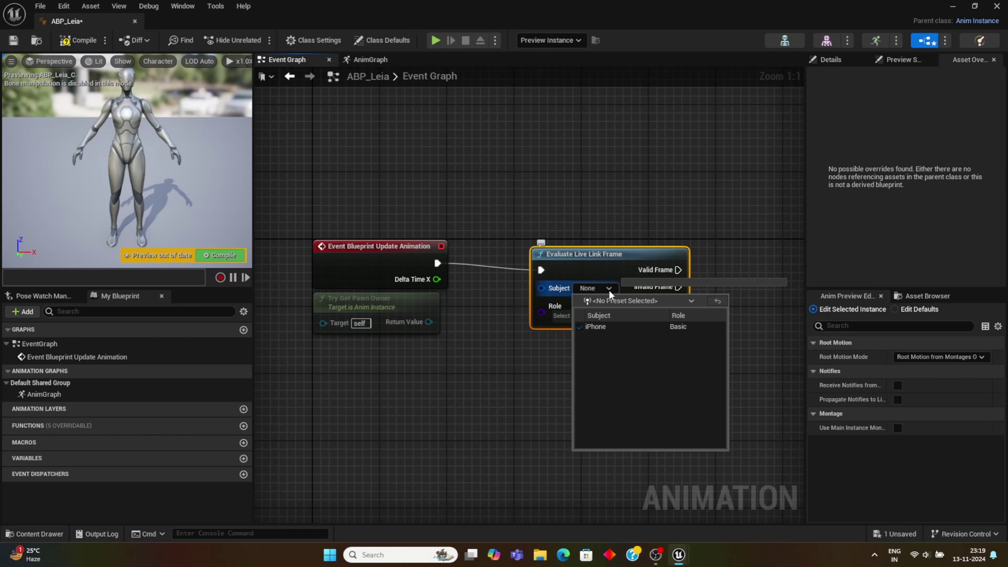
click(610, 328)
Run the level in Simulate mode and check the execution flow in the AnimGraph and the Event Graph.
click(381, 61)
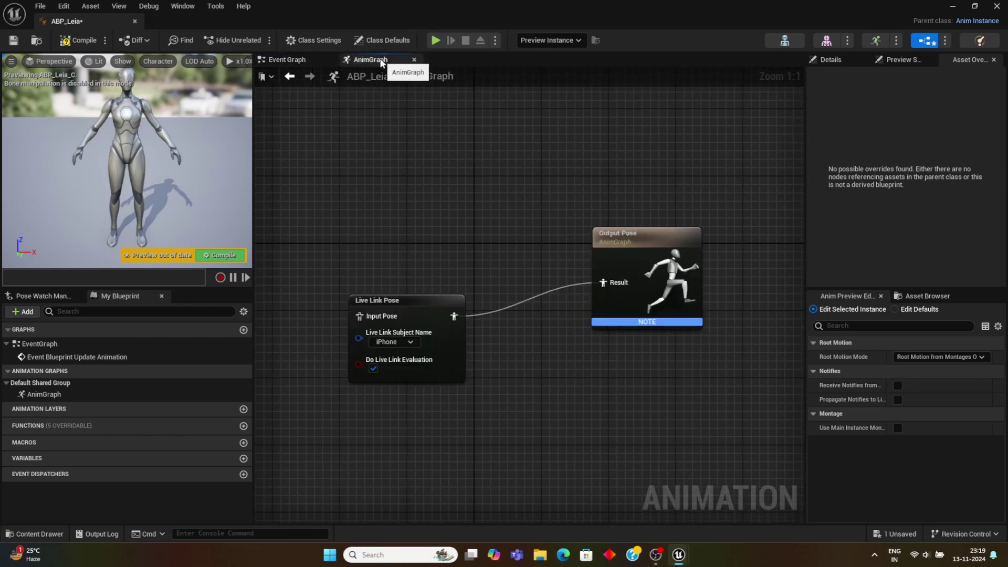
click(494, 40)
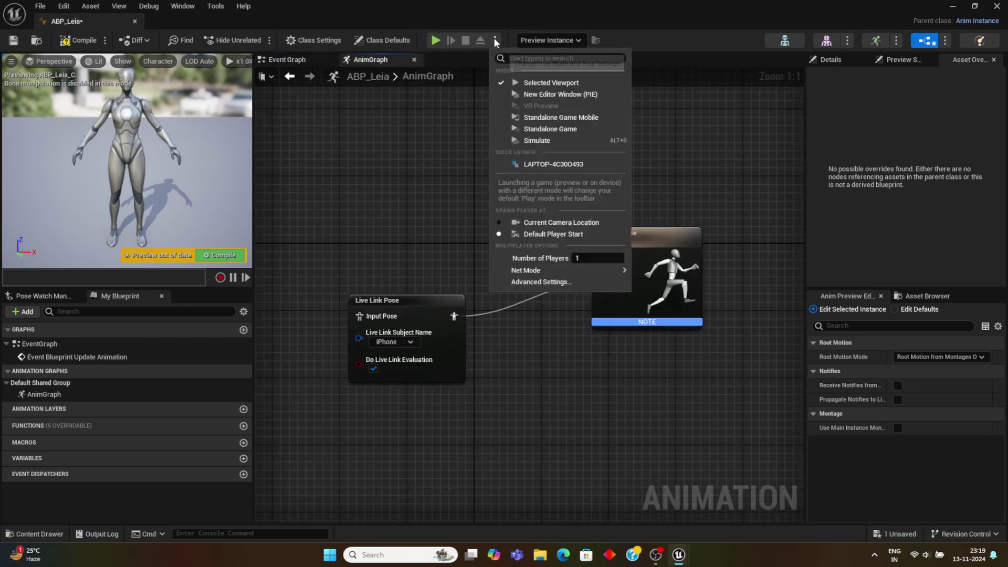
click(535, 140)
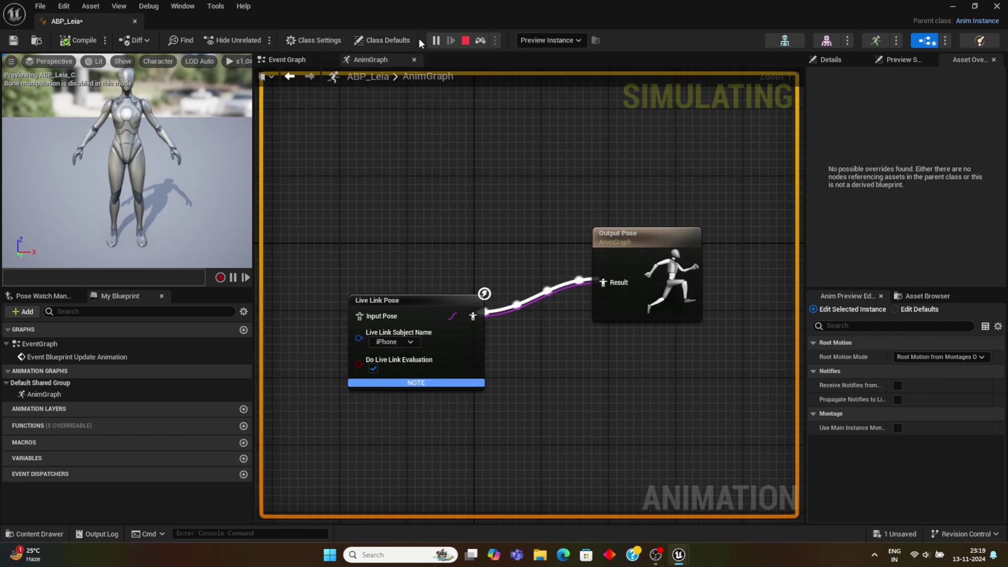
click(315, 59)
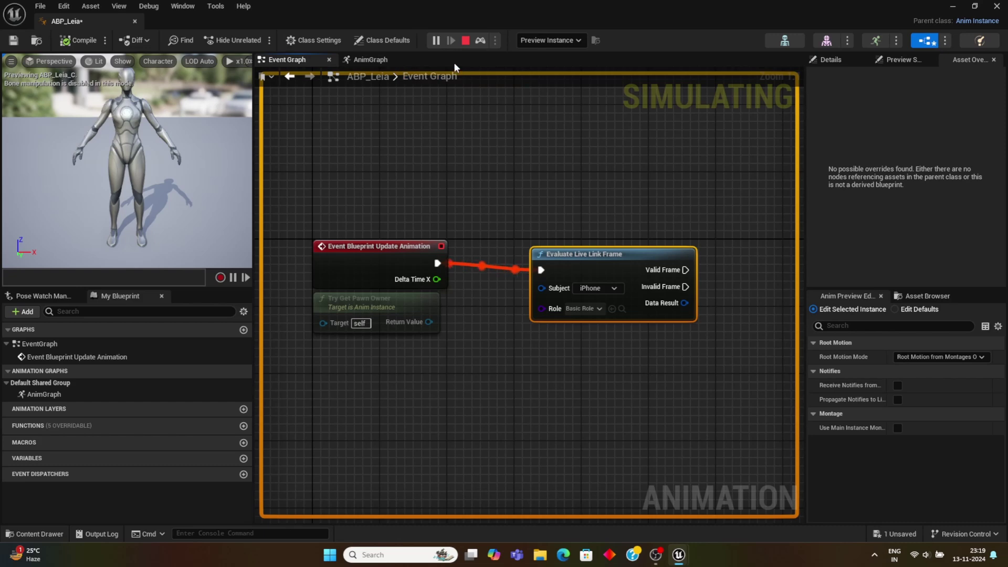
Return to the simulating level and inspect Leia's face up close and the whole figure from farther back.
click(952, 6)
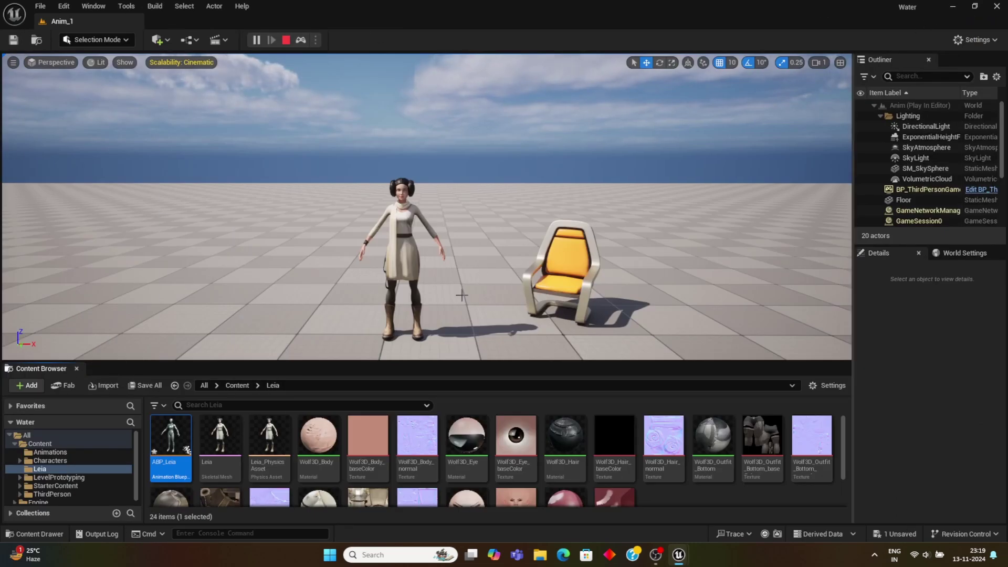
key(w)
key(w)
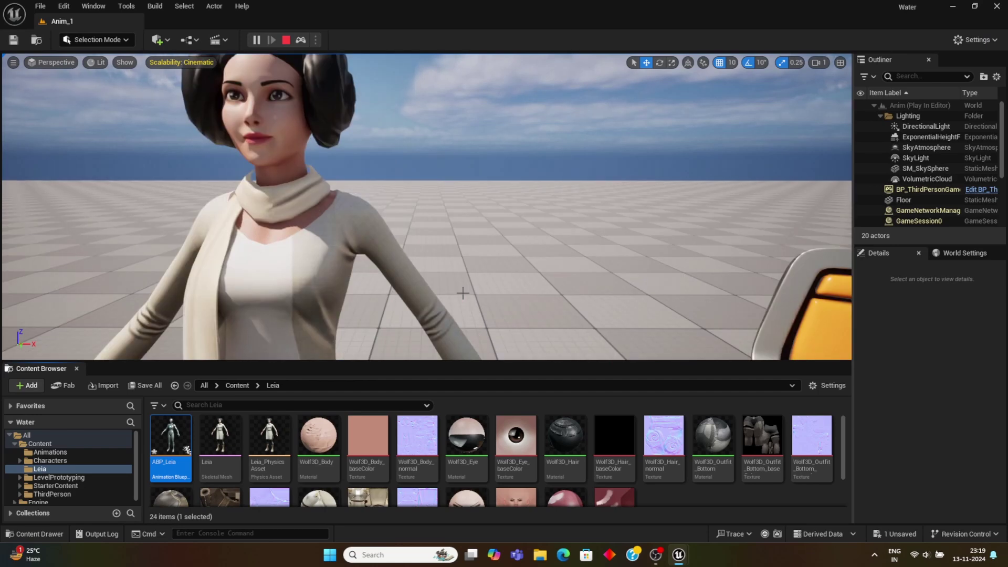
key(s)
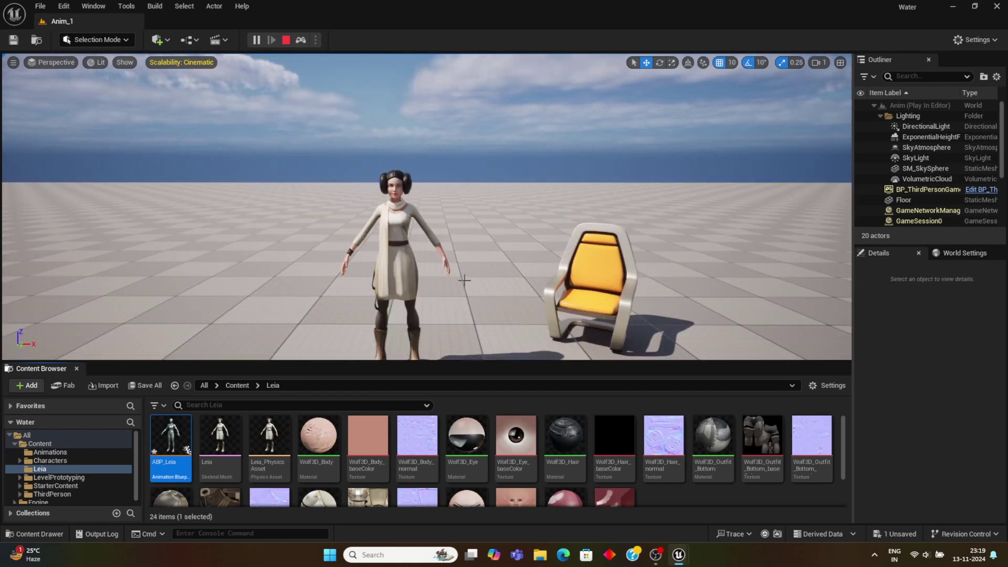
Select the Leia actor in the level, enlarge the viewport and details area, and set its Anim Class to ABP_Leia.
click(402, 242)
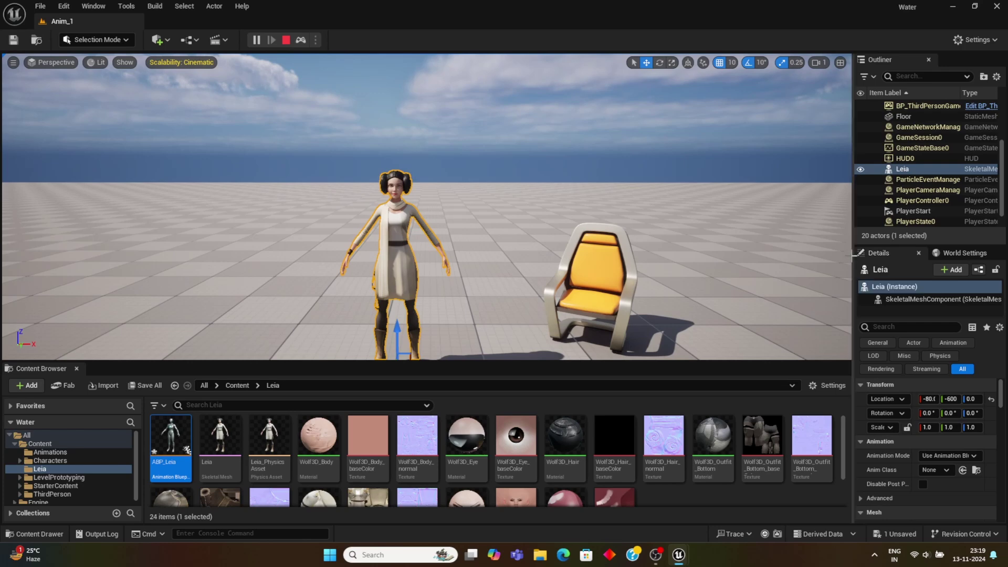
click(95, 437)
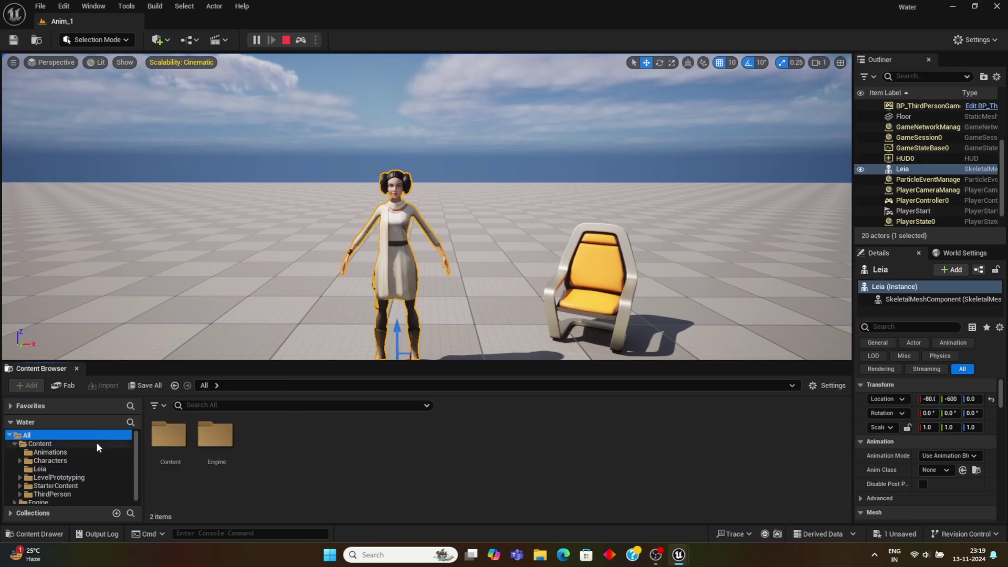
click(99, 444)
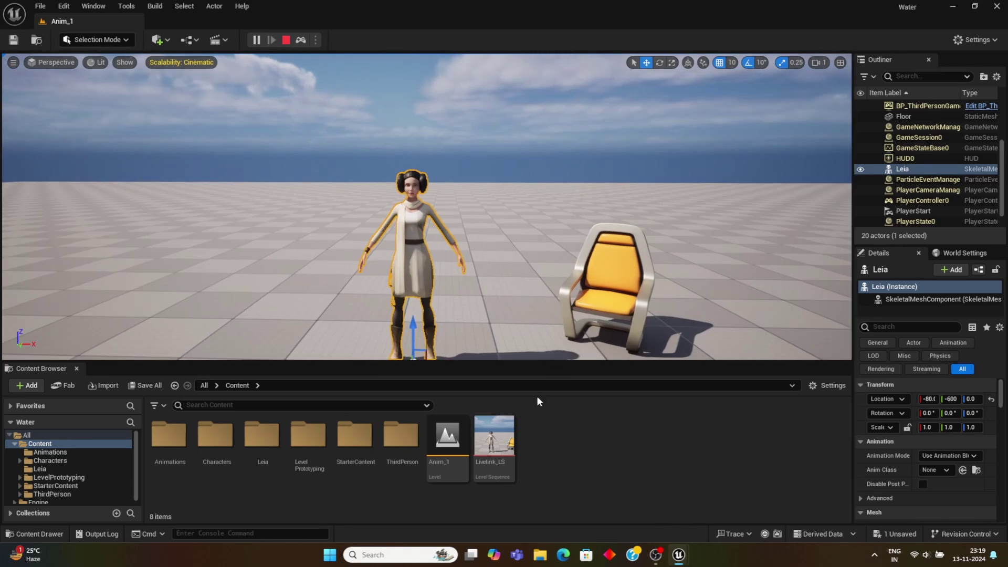
drag(541, 361, 530, 447)
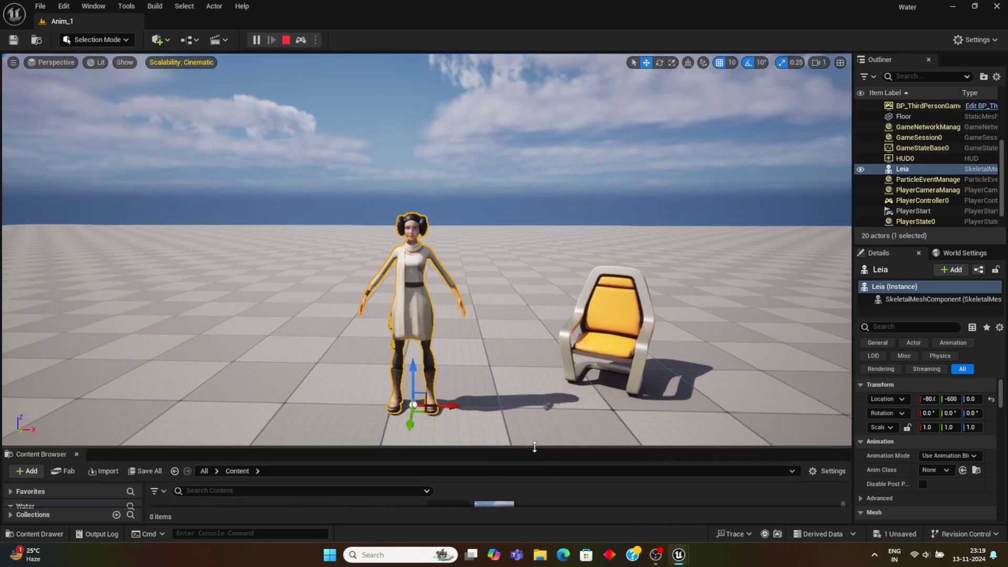
drag(854, 261, 715, 275)
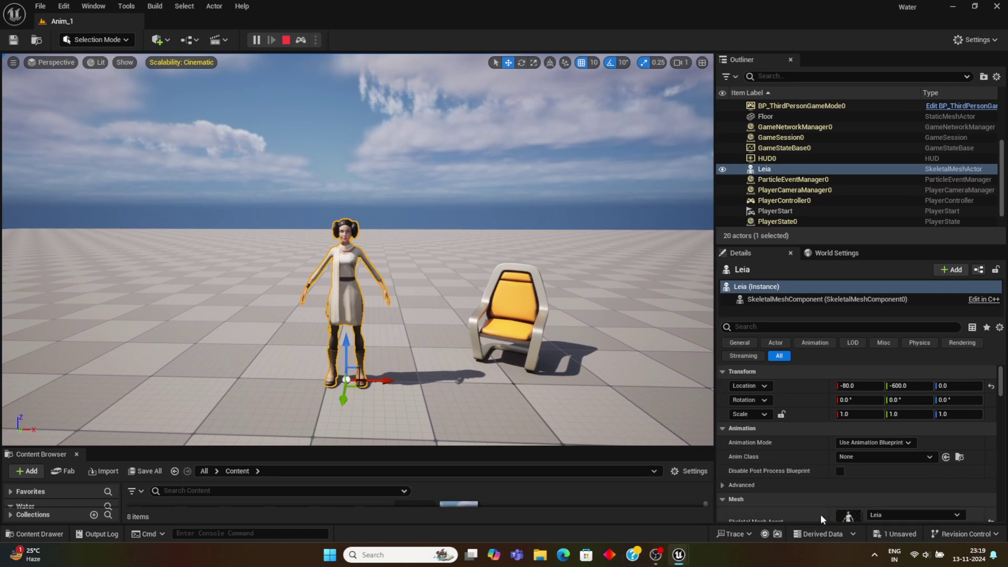
click(931, 456)
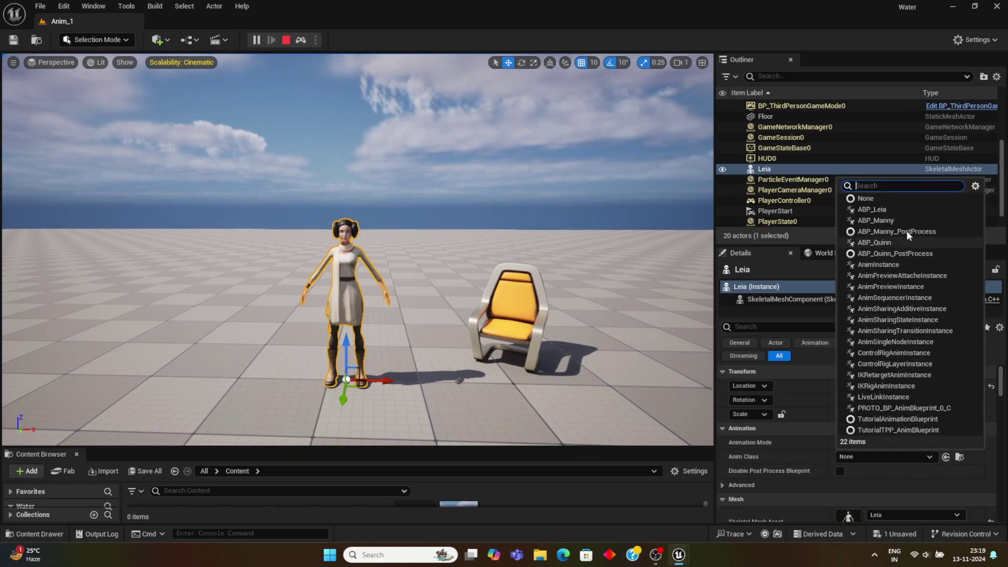
click(901, 209)
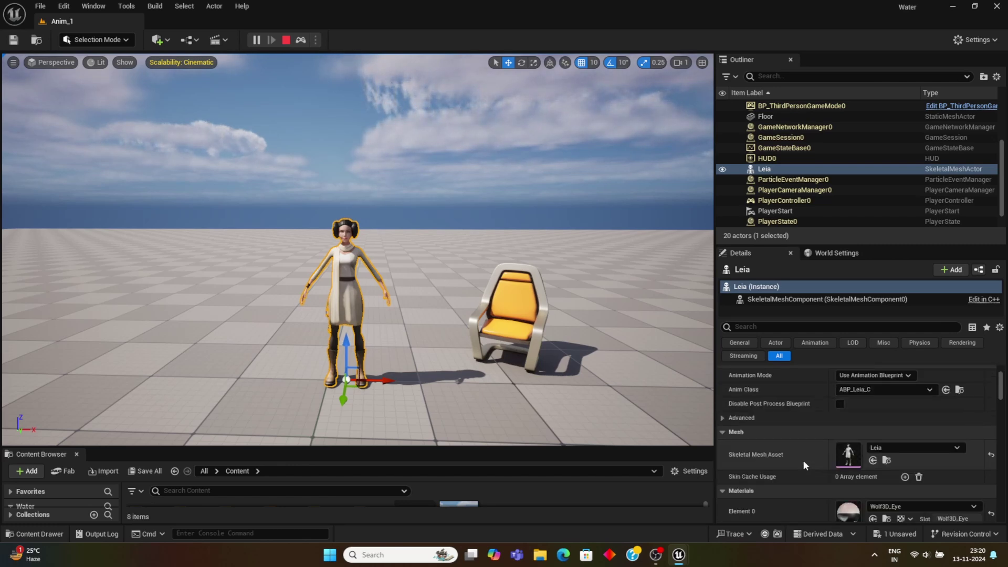
Filter Leia's details for "update ani", enable Update Animation in Editor, and clear the filter.
click(770, 326)
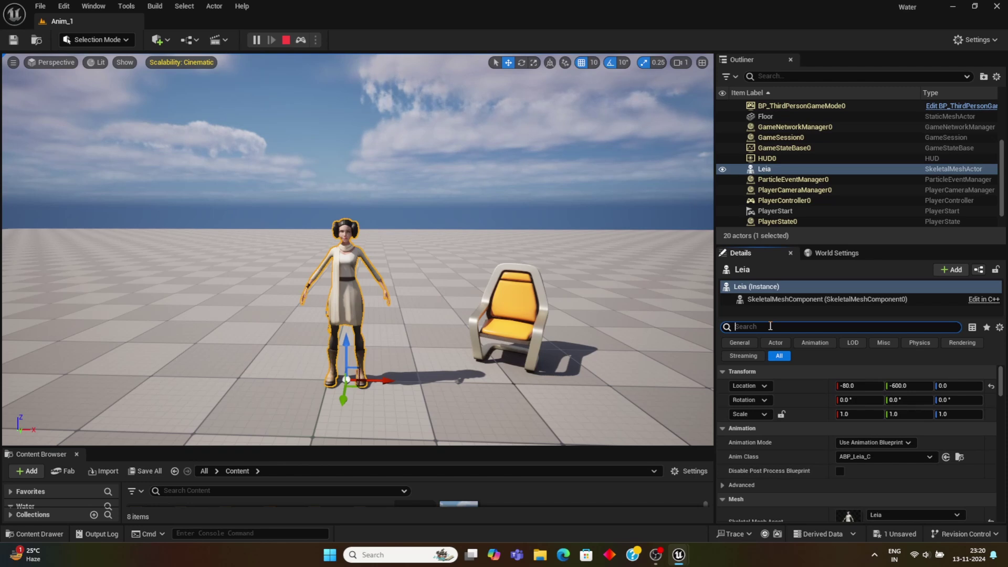
text(update)
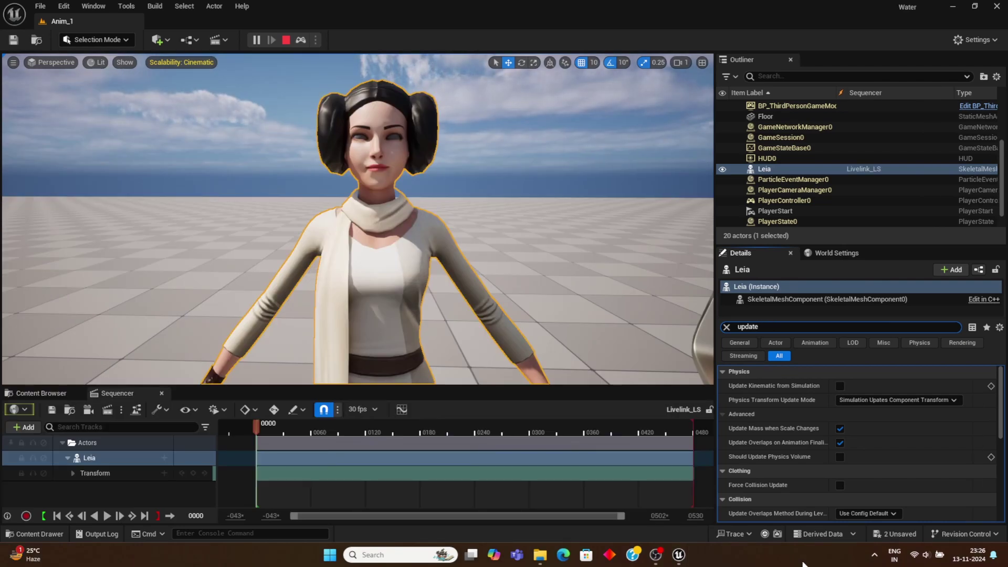
text(ni)
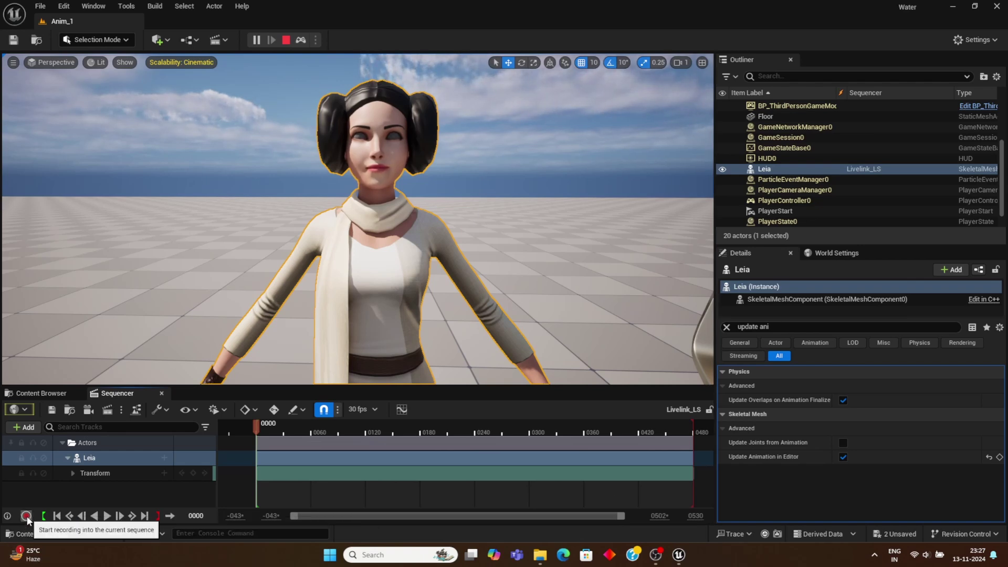
click(775, 326)
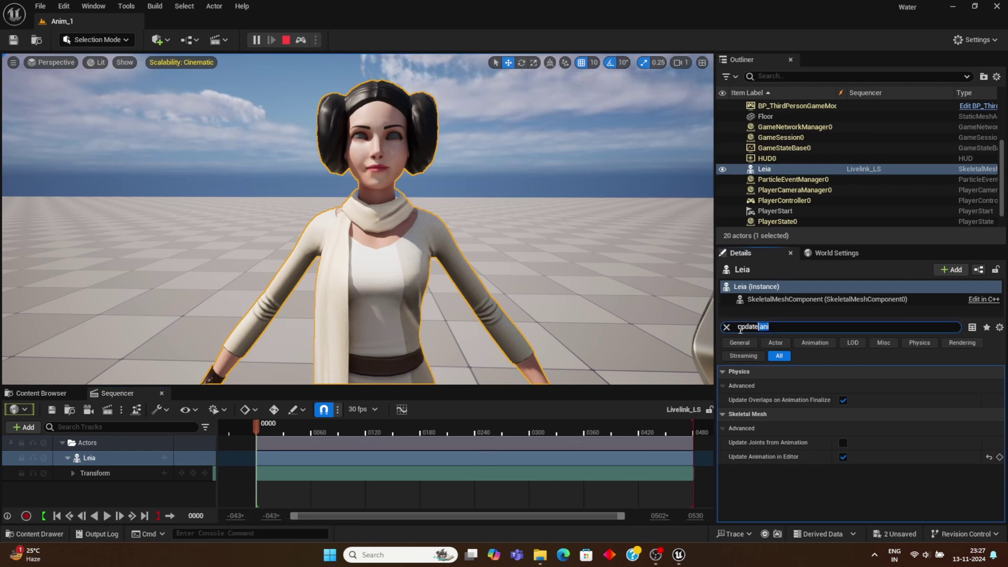
key(BackSpace)
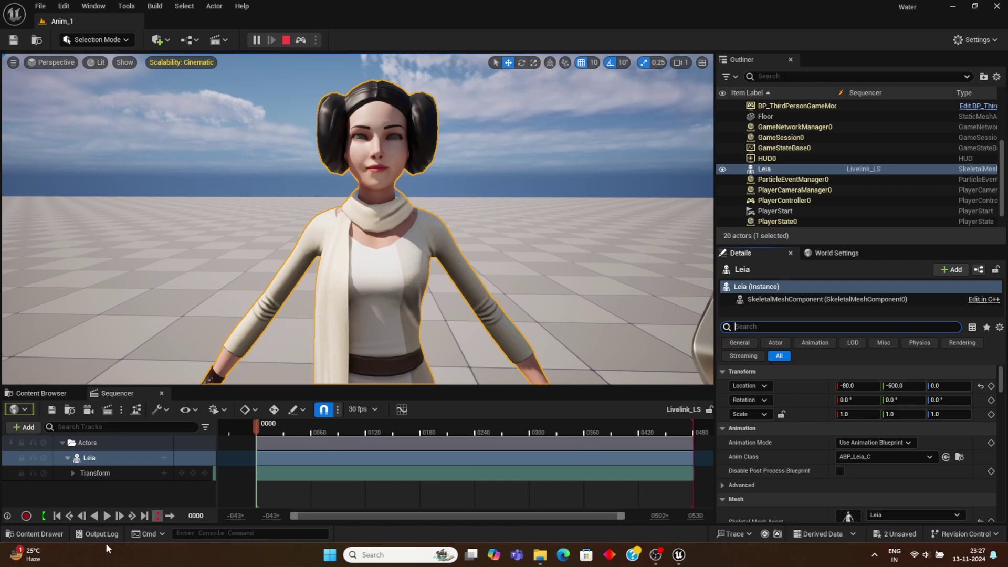
Record Leia's live facial performance into the Livelink_LS sequence and play back the recorded take.
click(25, 516)
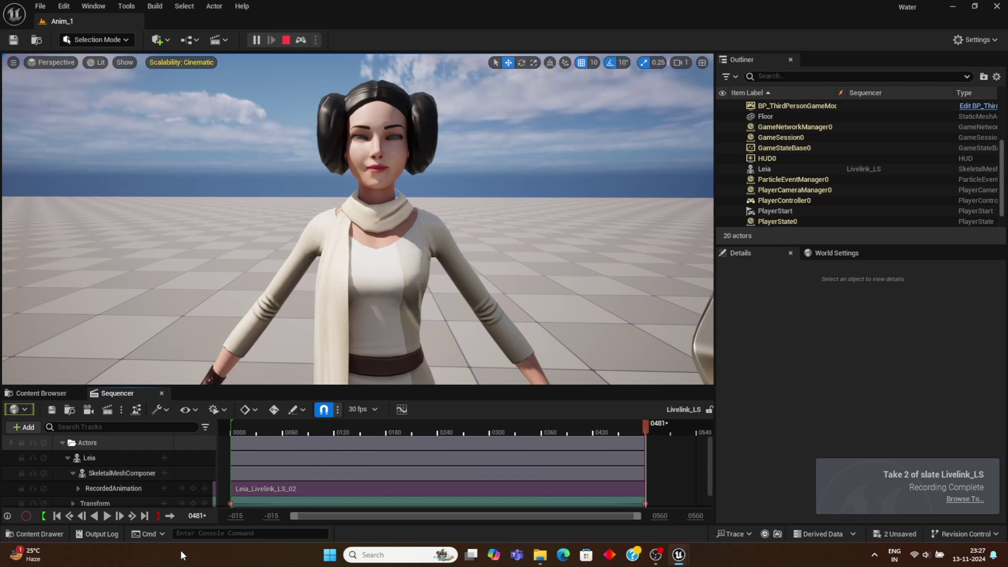
click(108, 517)
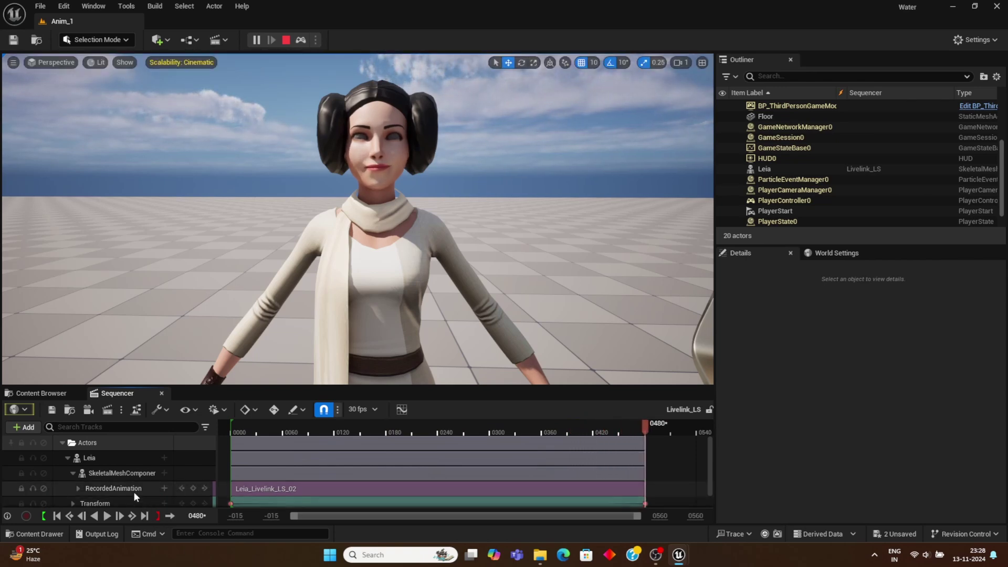
Bake Leia's track to an animation sequence named SK_Mannequin_Leia_Sequence1 in the Leia folder, using the default export options.
click(120, 458)
right_click(121, 456)
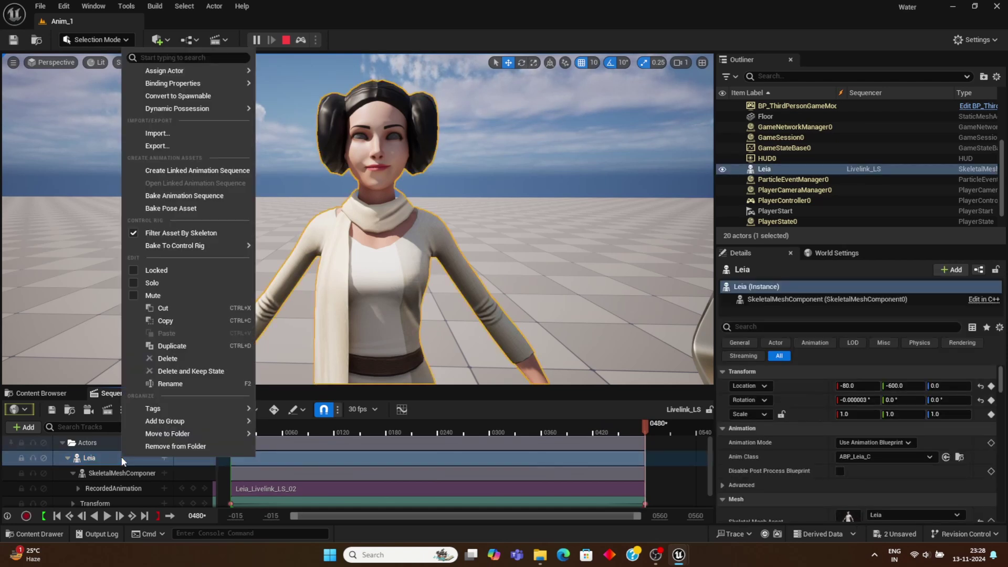
click(206, 196)
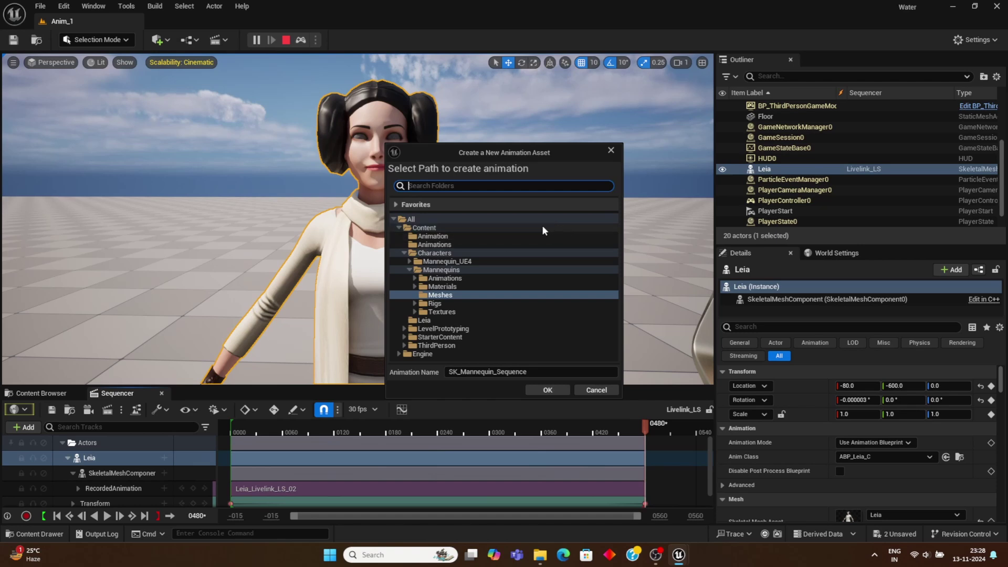
click(441, 320)
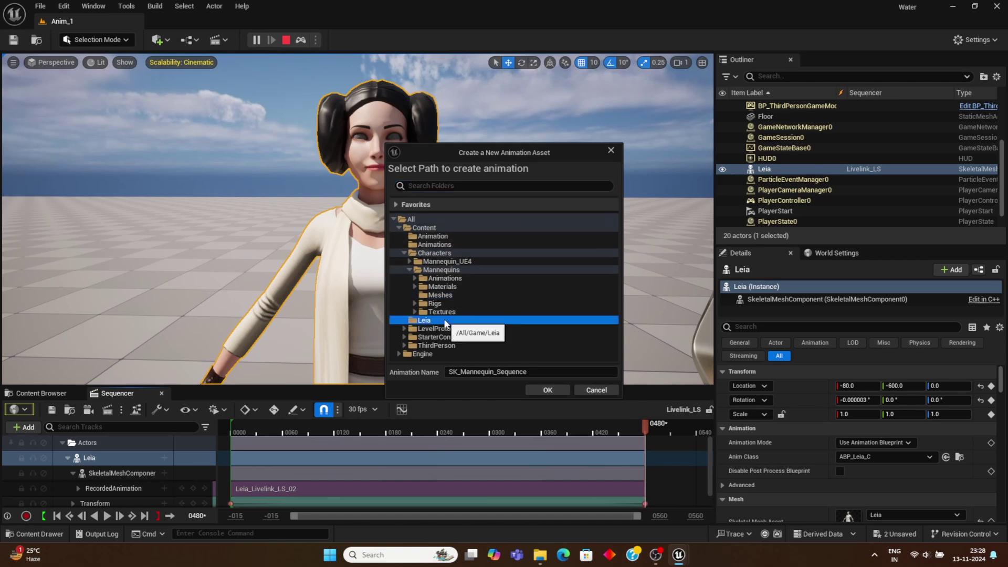
click(497, 371)
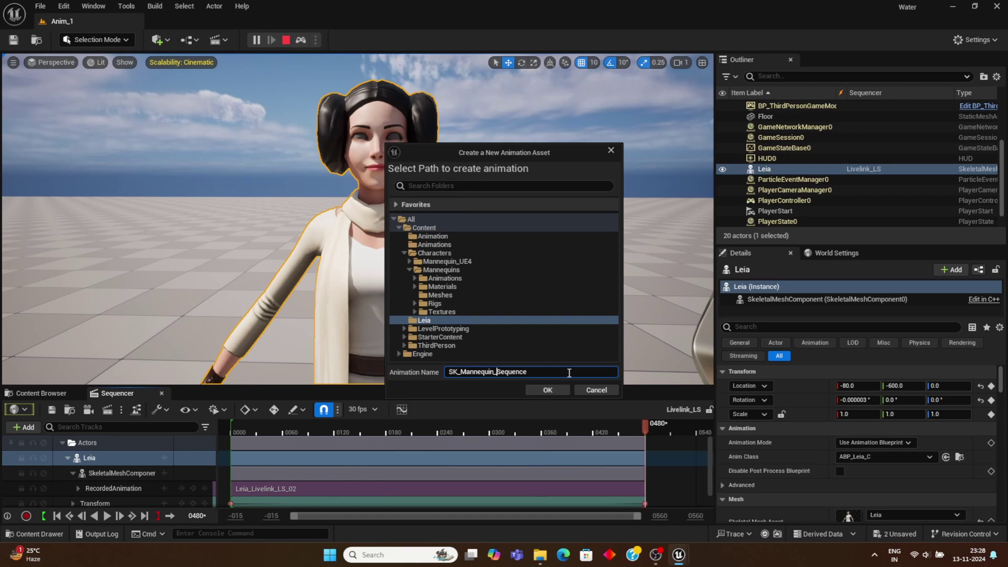
text(LEia)
key(Delete)
text(eia_)
click(547, 389)
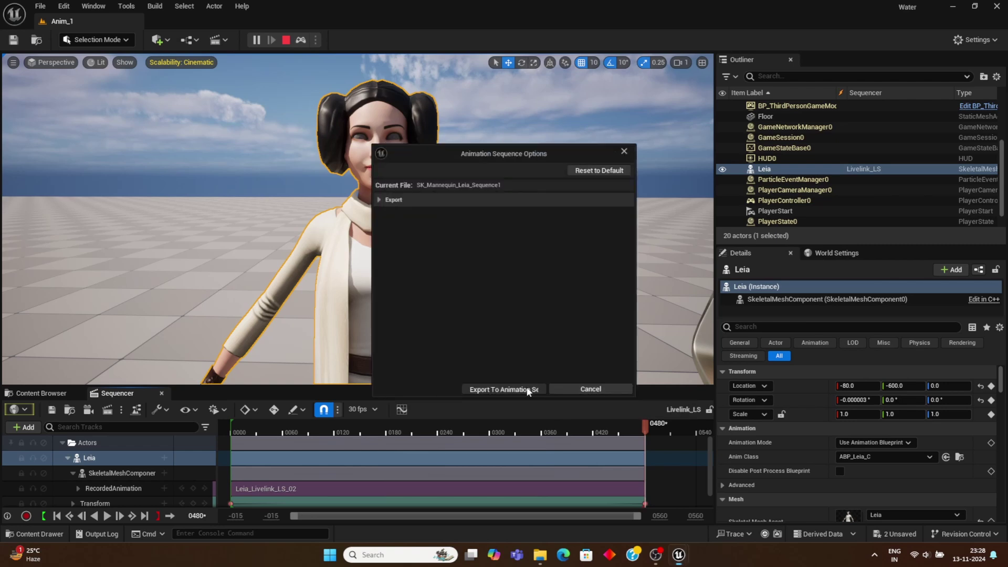
click(528, 390)
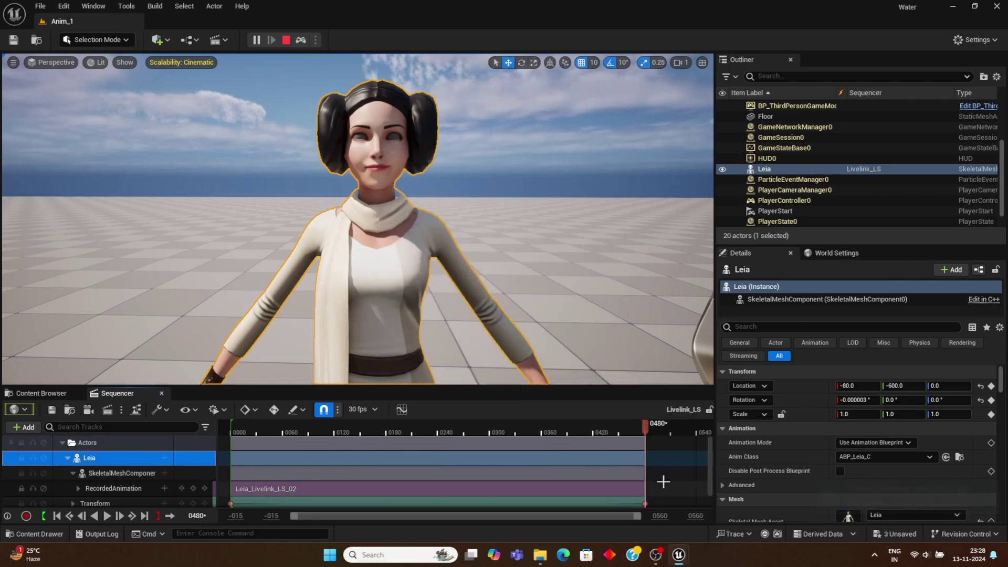
Rewind the sequence to its start and review Leia's recorded facial animation from frame 0.
scroll(663, 481, down, 1)
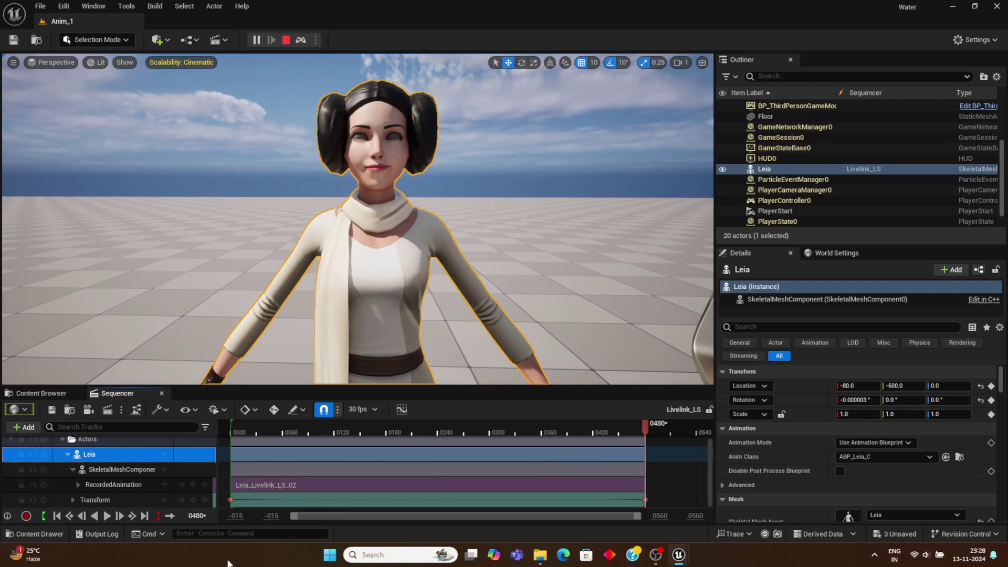
click(137, 486)
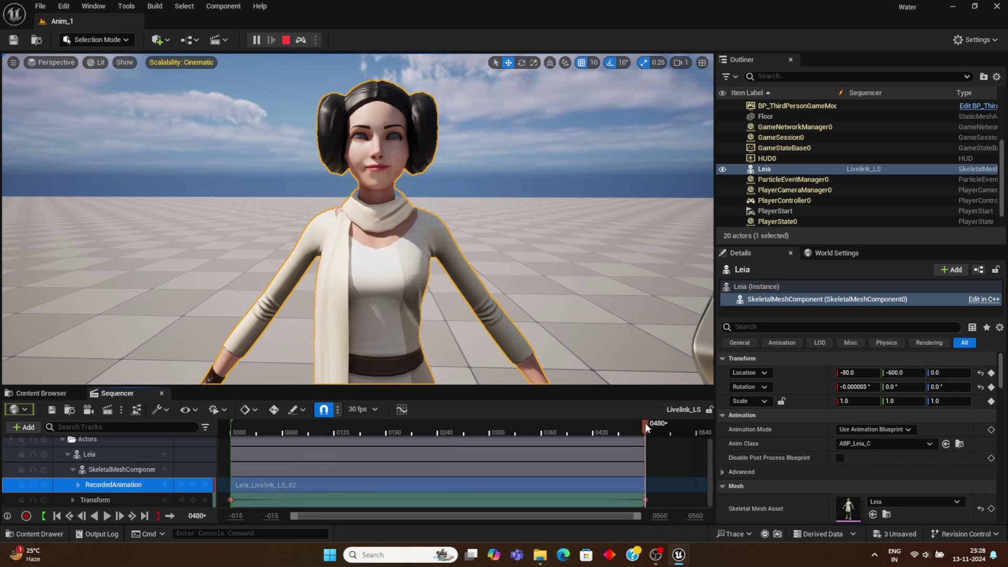
drag(644, 423, 231, 461)
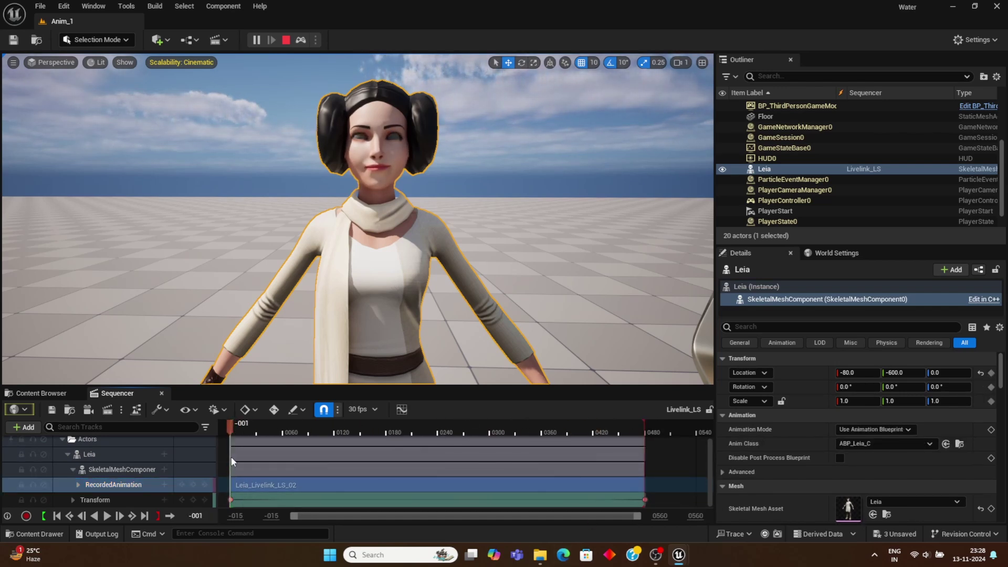
click(232, 456)
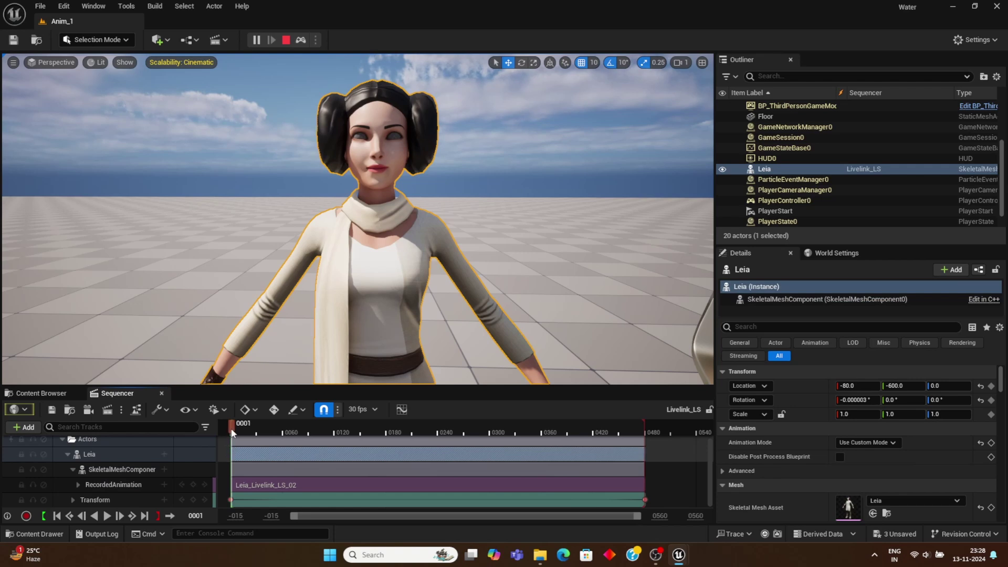
drag(232, 433, 231, 431)
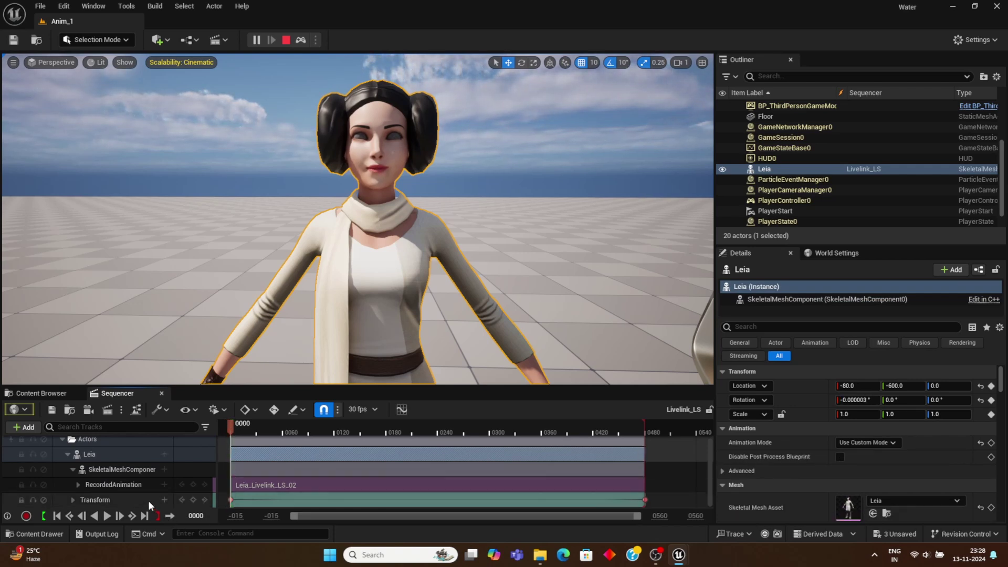
click(273, 485)
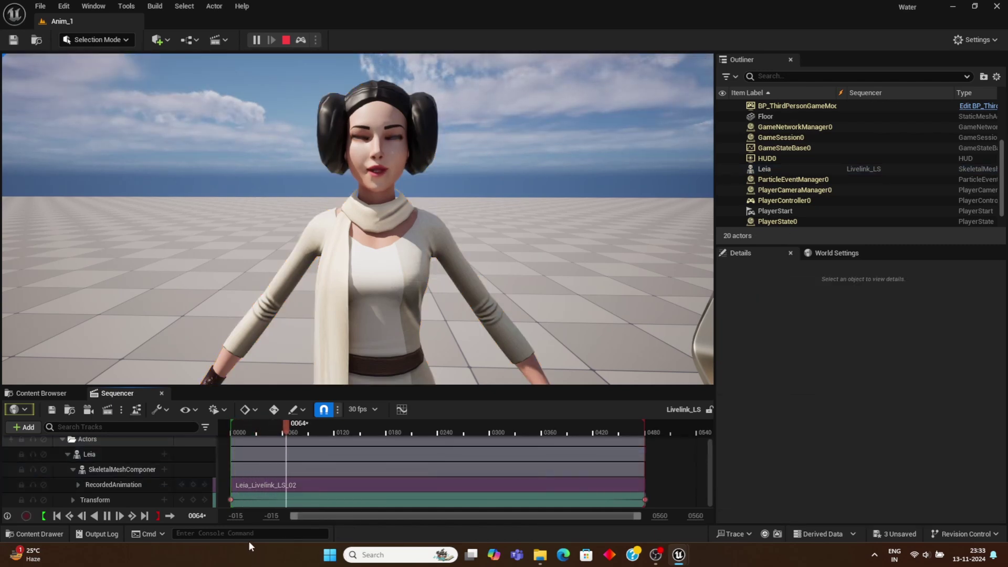
Return the playhead to frame 0 and add the Sitting_Talking_Anim1 animation to Leia's track there.
drag(321, 422, 232, 423)
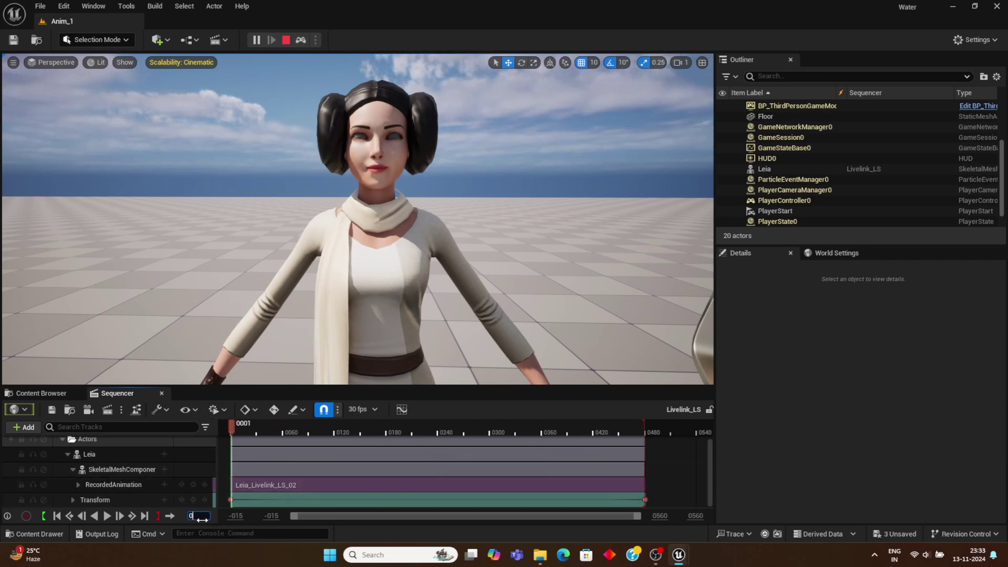
text(0)
key(Return)
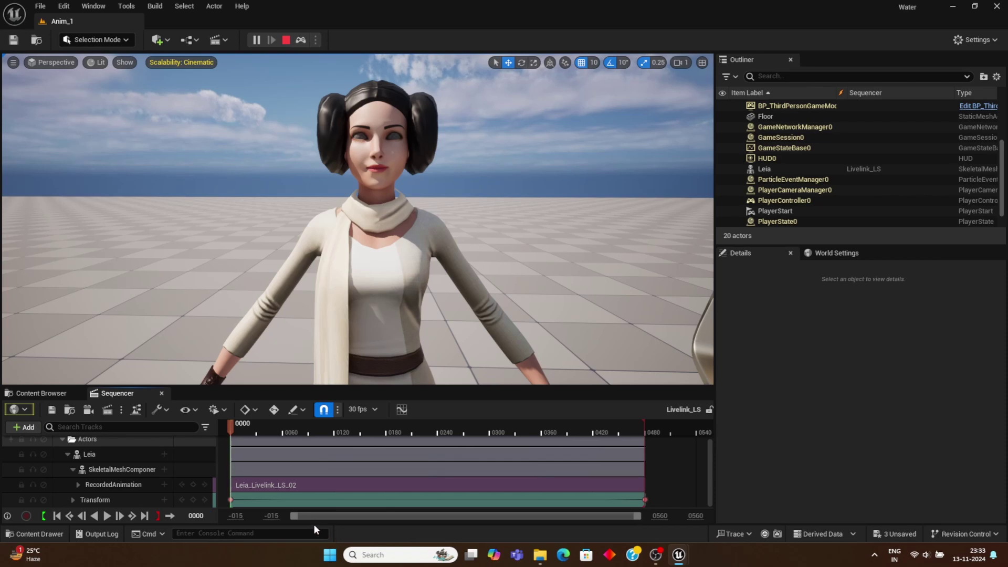
click(165, 454)
mouse_move(180, 366)
mouse_move(210, 325)
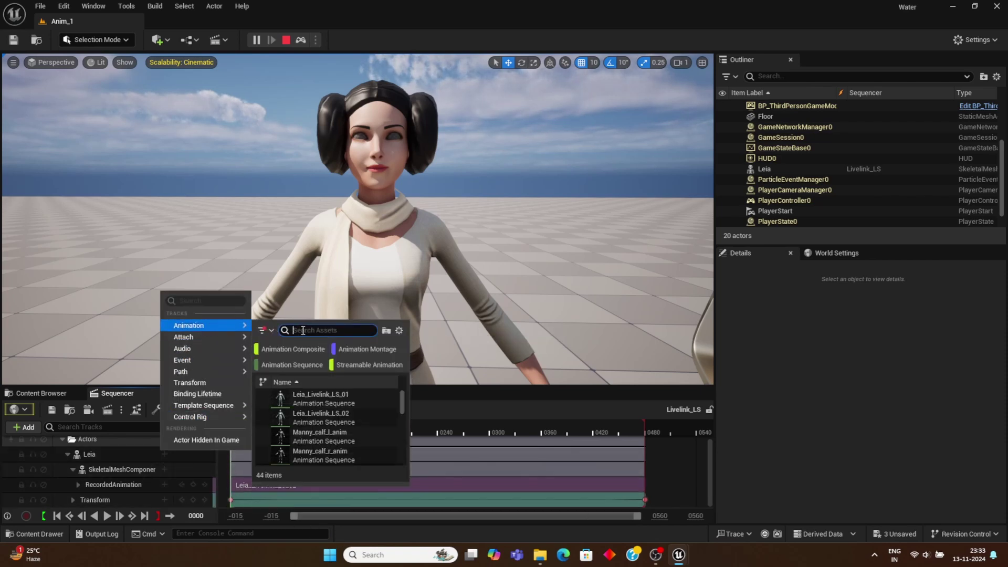
text(sitti)
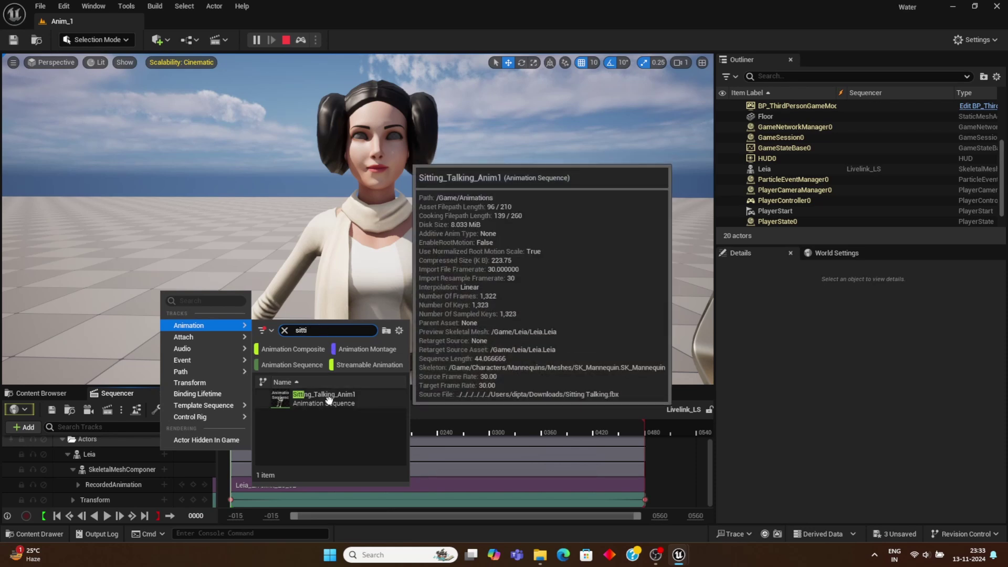
click(324, 398)
scroll(371, 466, down, 1)
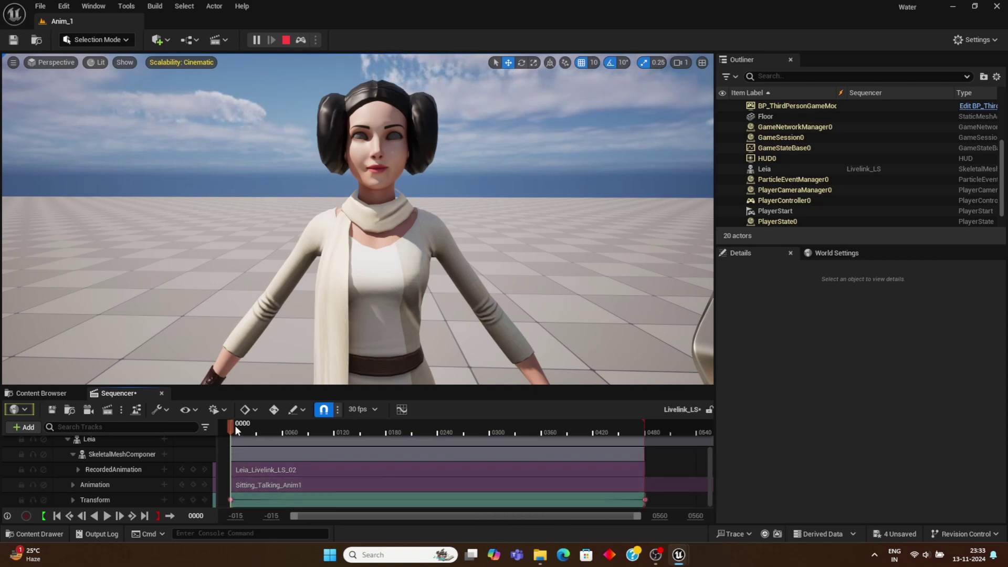
Play the combined body and face animation with Leia and the chair in view, and rewind to frame 0.
key(space)
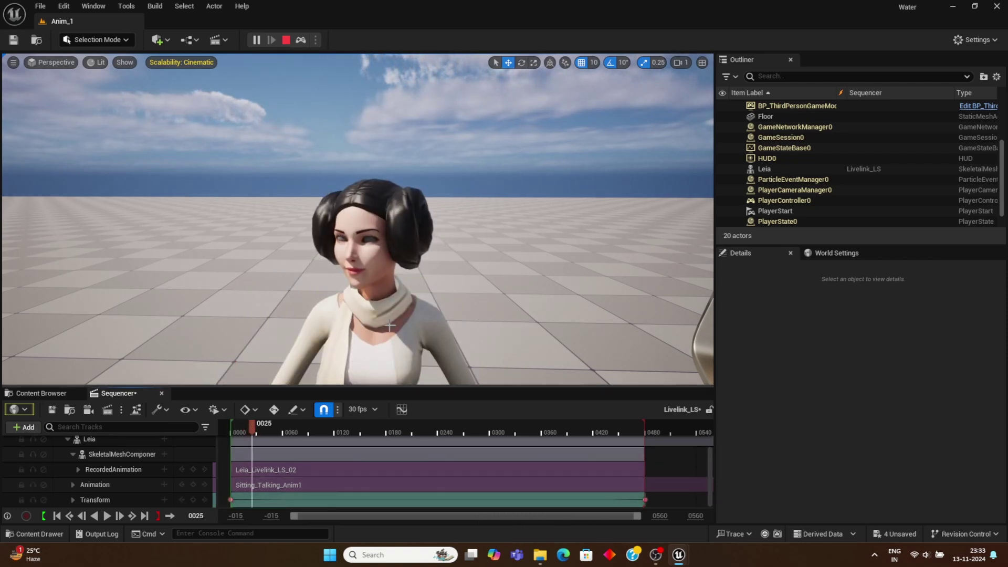
scroll(389, 325, down, 5)
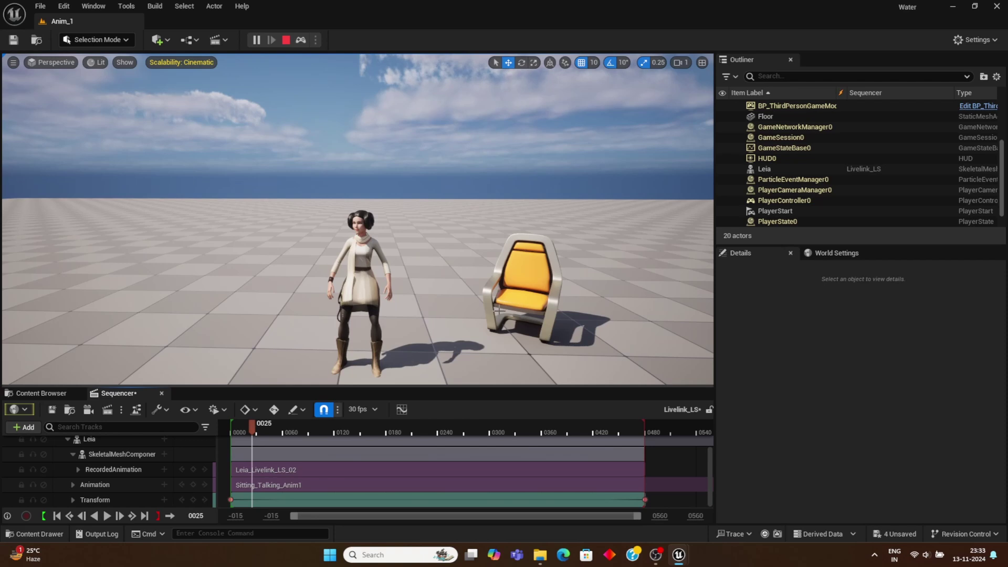
click(523, 301)
middle_drag(524, 301, 426, 287)
key(space)
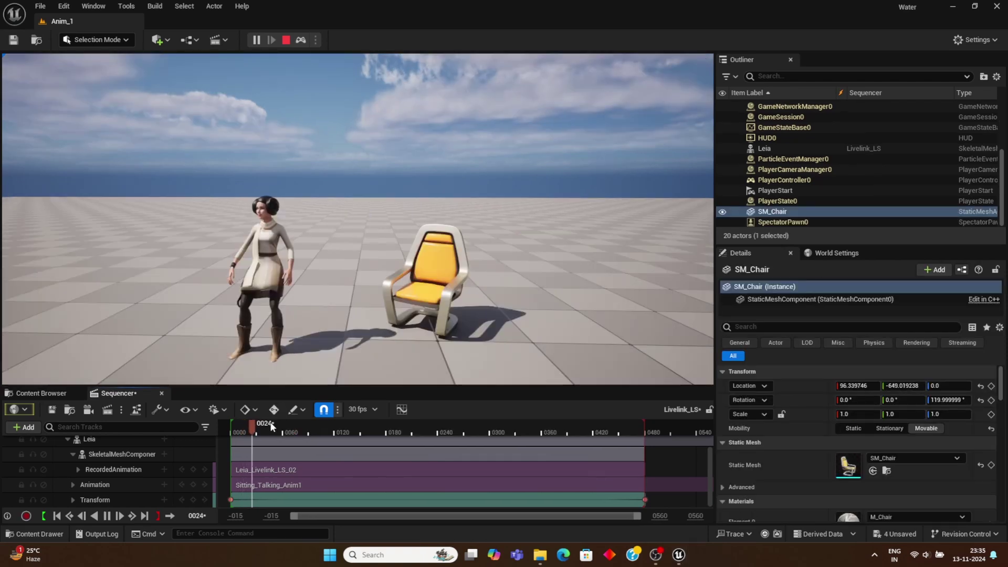
drag(288, 424, 232, 439)
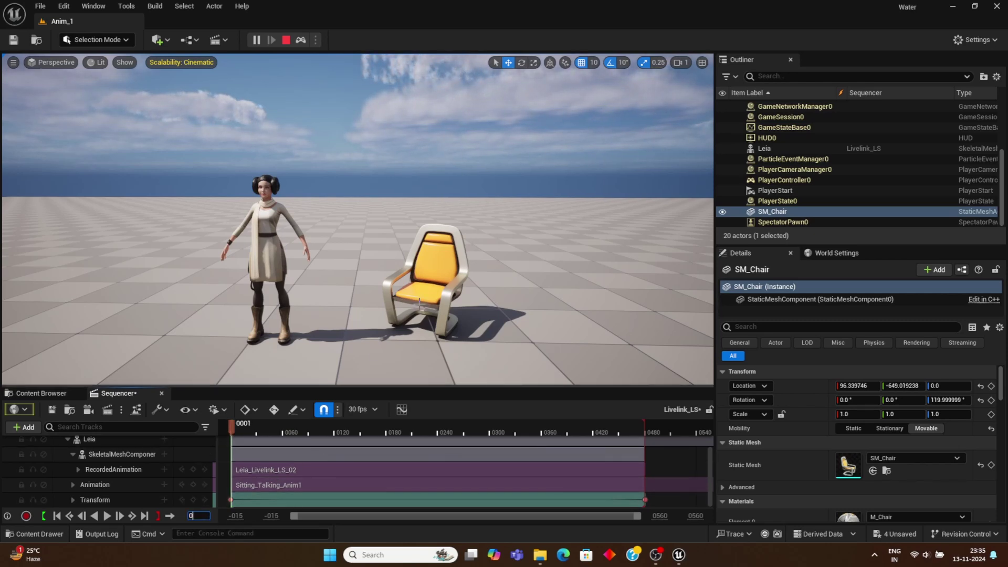
Move SM_Chair beside Leia to about X -13, Y -620 and rotate it to about 100° around Z.
click(419, 304)
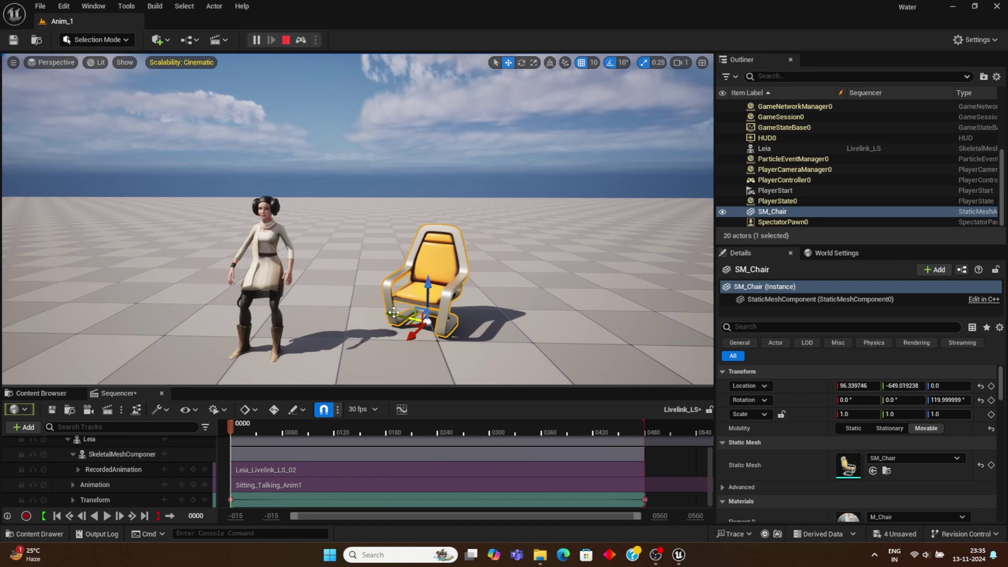
drag(394, 312, 337, 322)
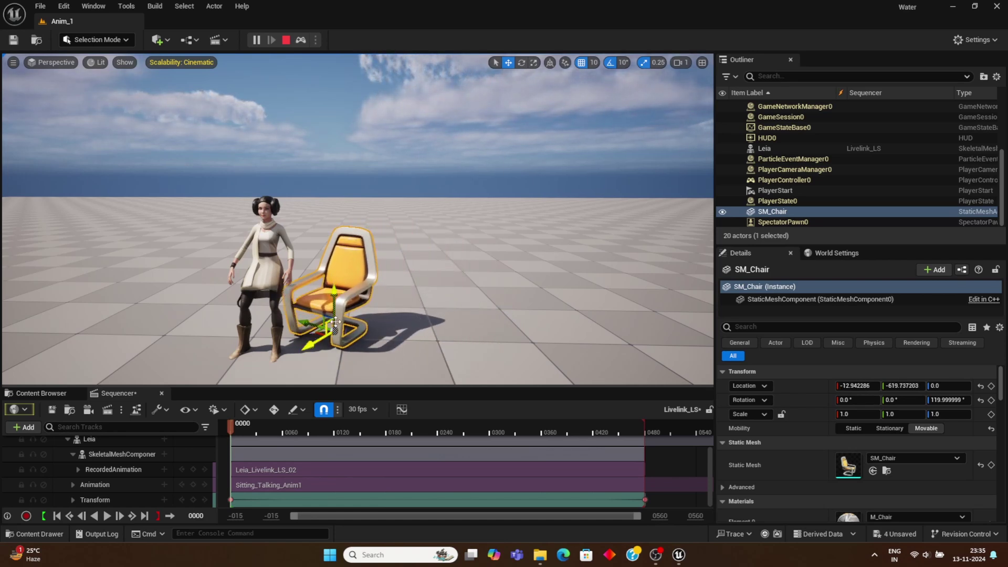
key(e)
drag(315, 359, 287, 353)
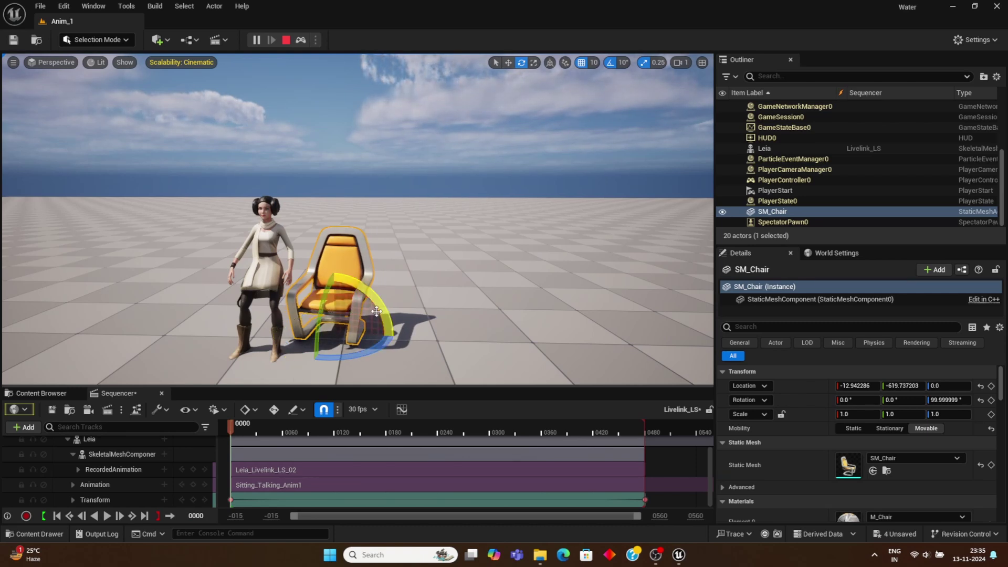
Slide the chair underneath the seated Leia, to about X -75.5, Y -610.5.
key(w)
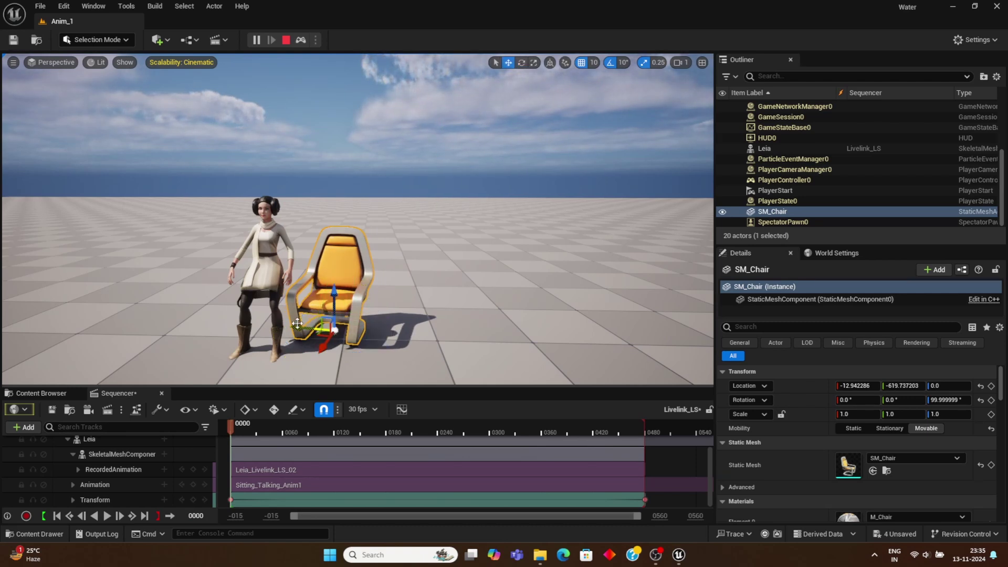
drag(297, 324, 253, 321)
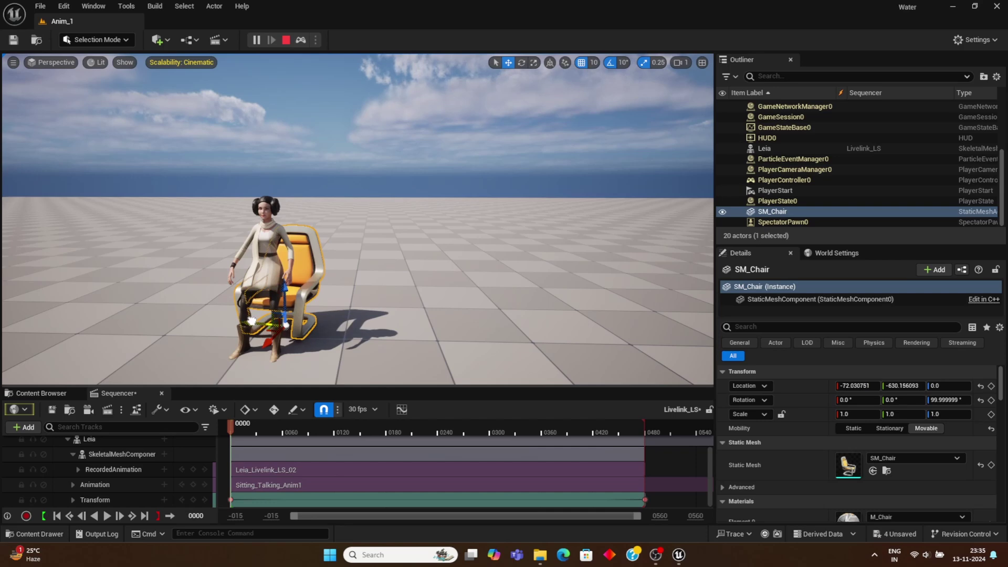
right_drag(345, 310, 343, 310)
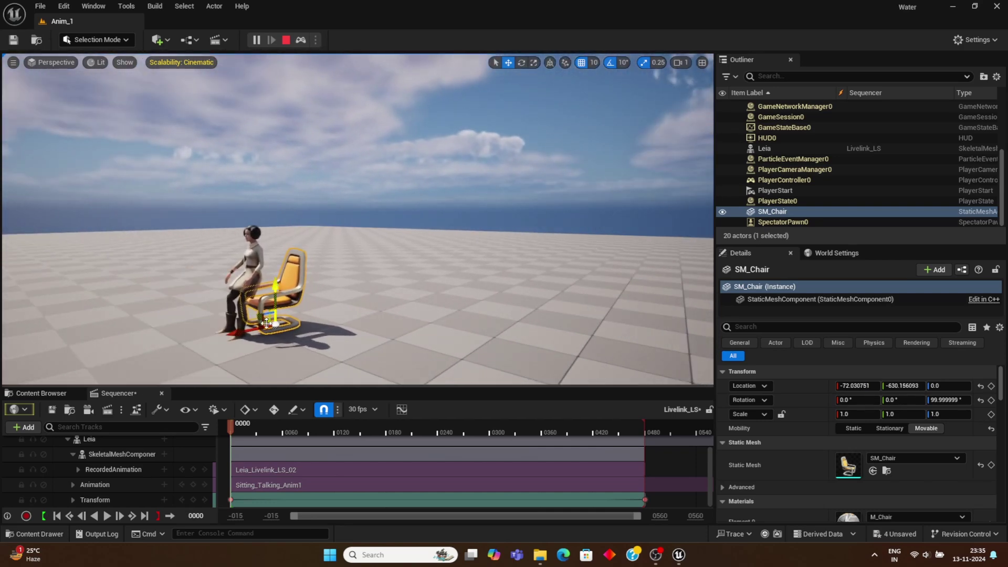
drag(244, 332, 234, 332)
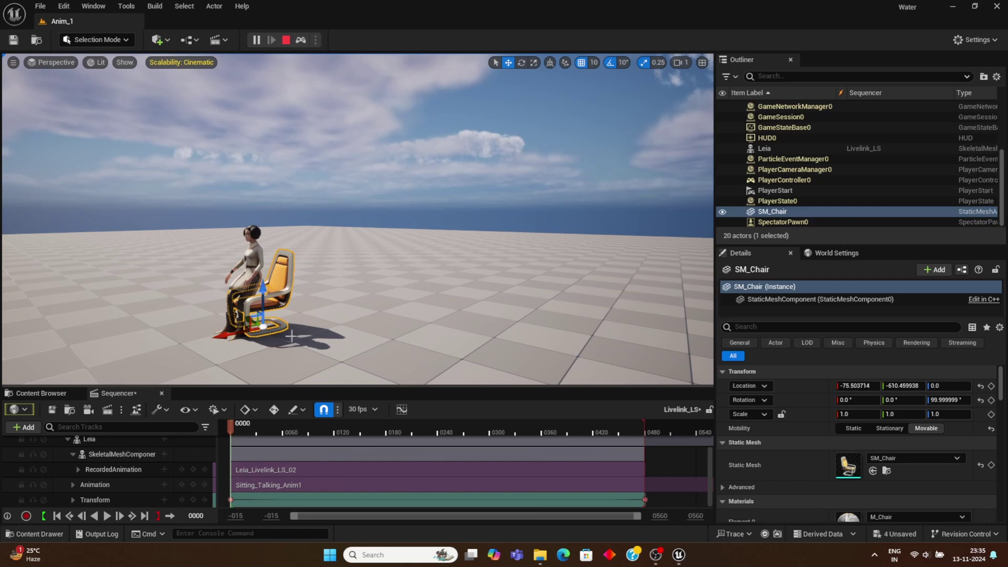
Add a layered CR_Mannequin_Body control rig track to Leia in the sequence and select that track.
right_drag(292, 336, 291, 336)
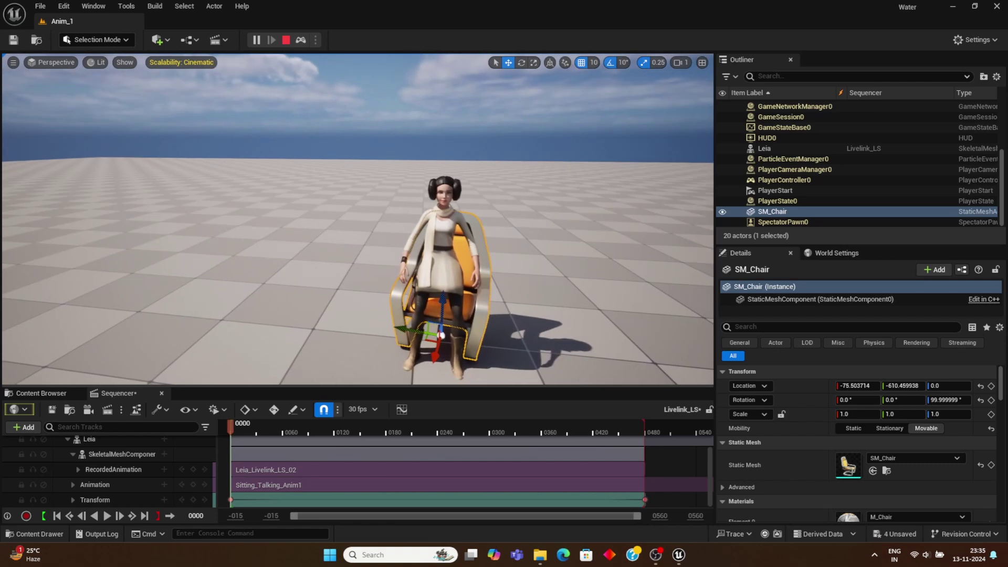
scroll(143, 457, up, 1)
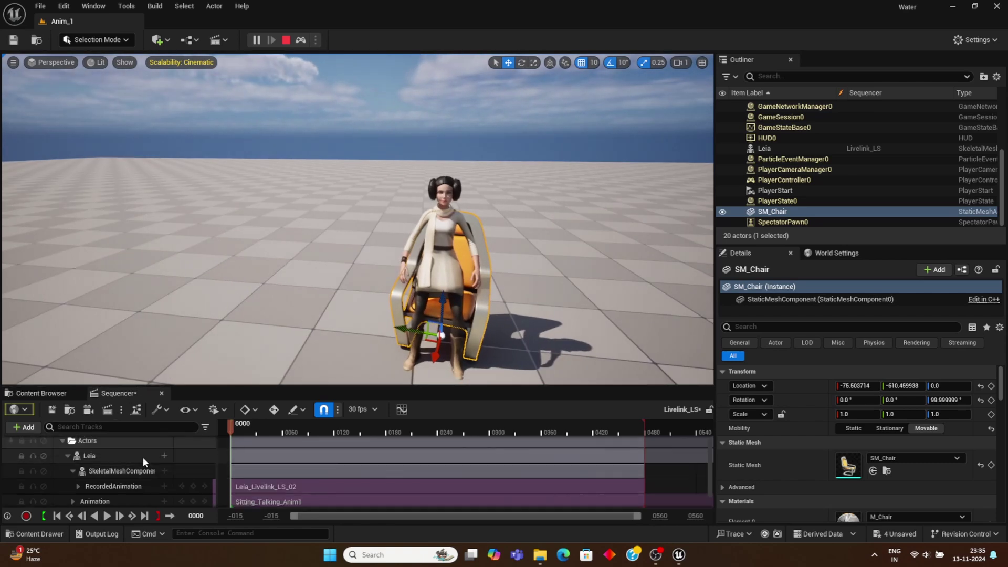
click(131, 457)
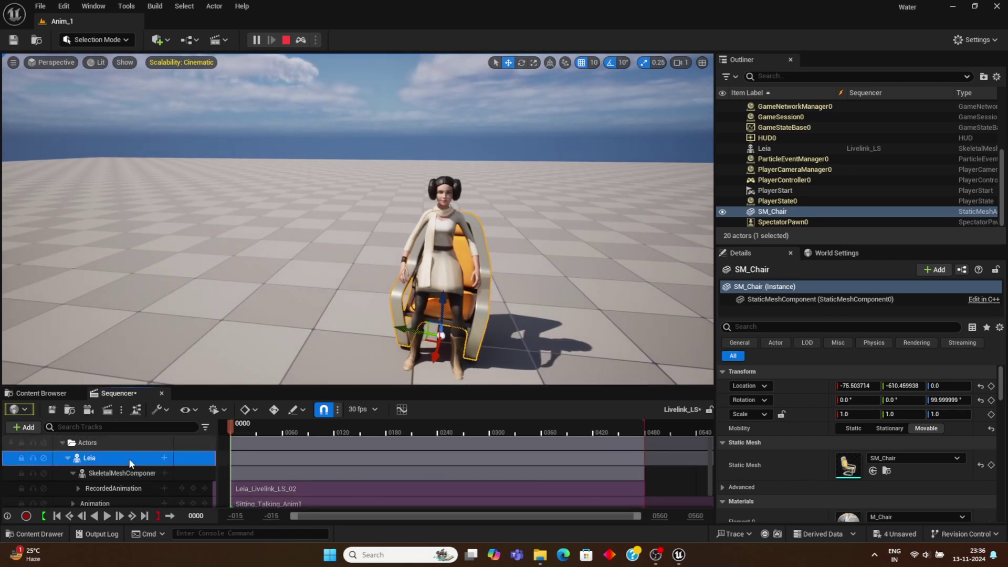
click(165, 458)
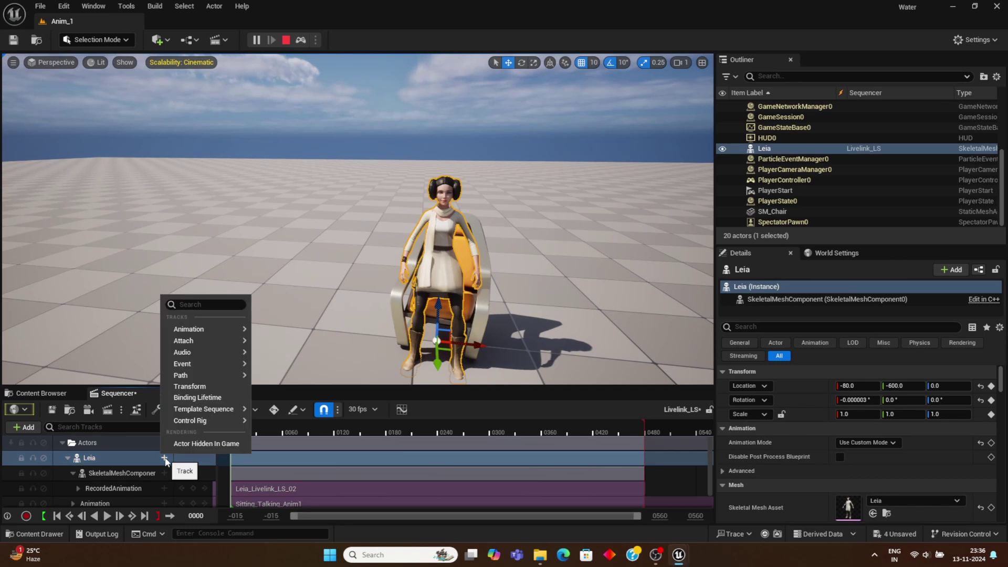
mouse_move(188, 415)
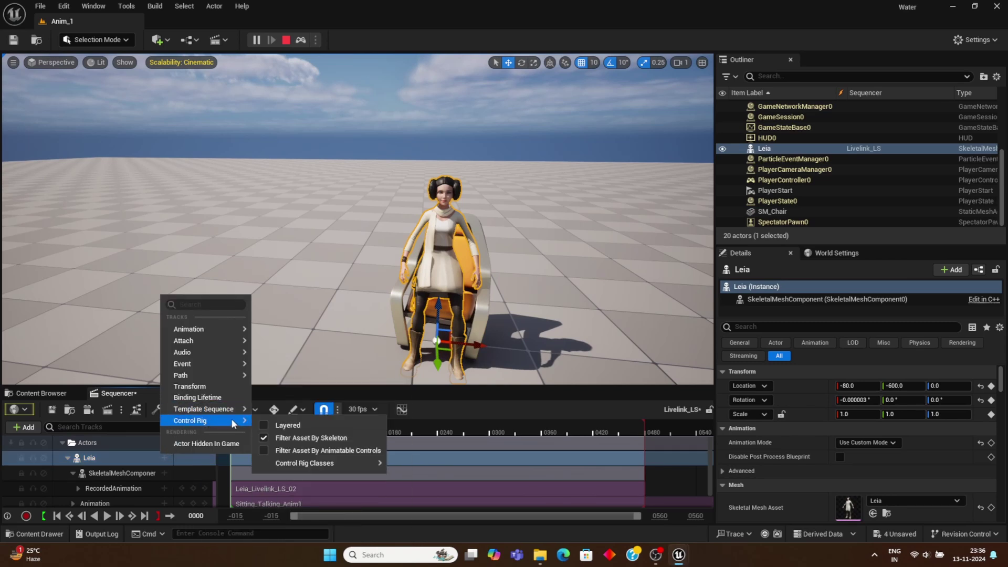
click(264, 426)
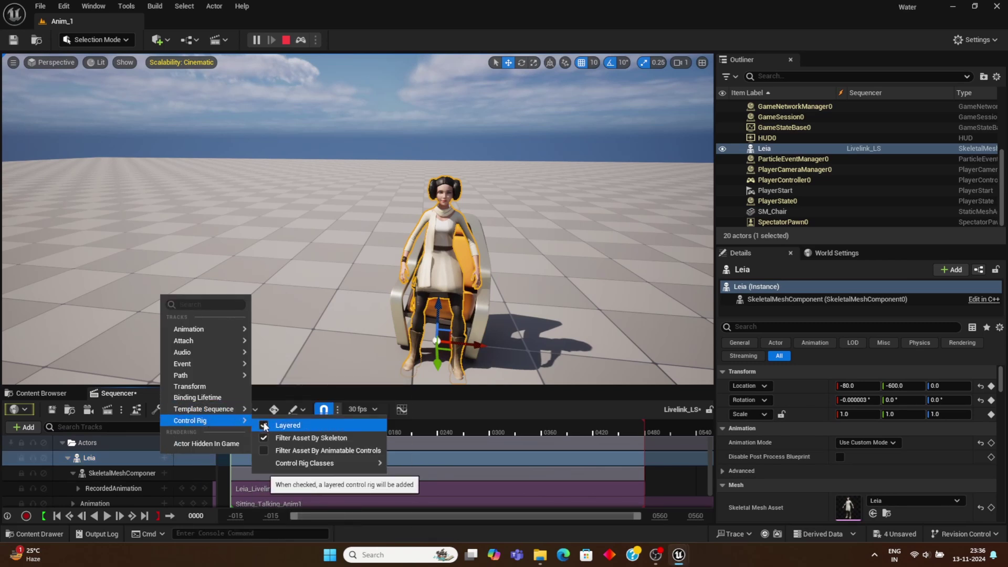
mouse_move(345, 462)
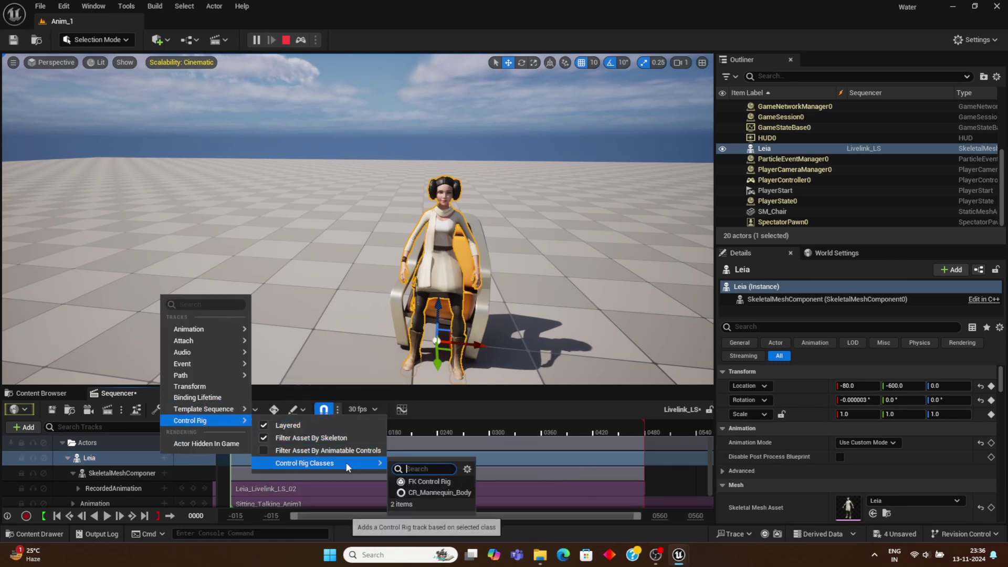
click(425, 493)
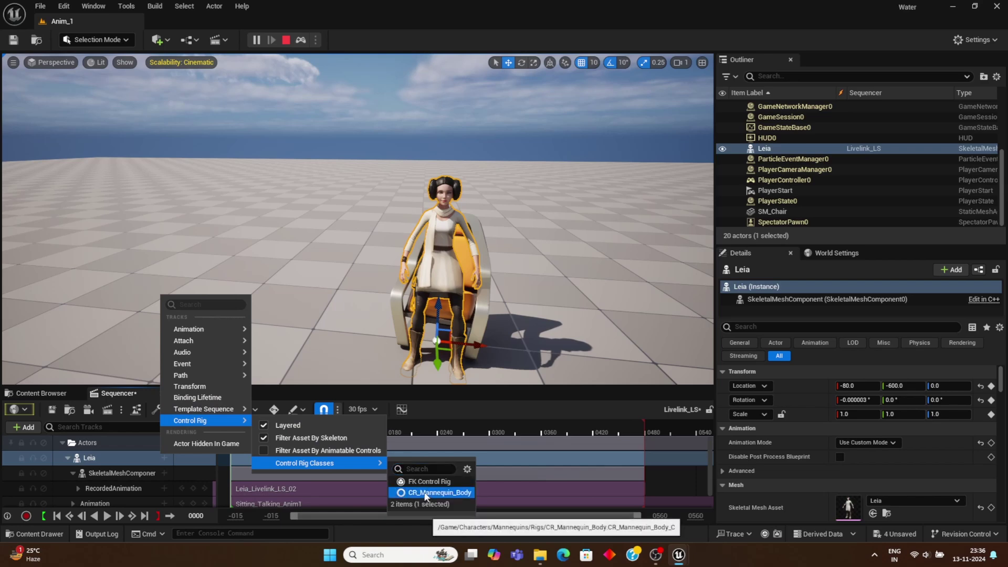
click(439, 494)
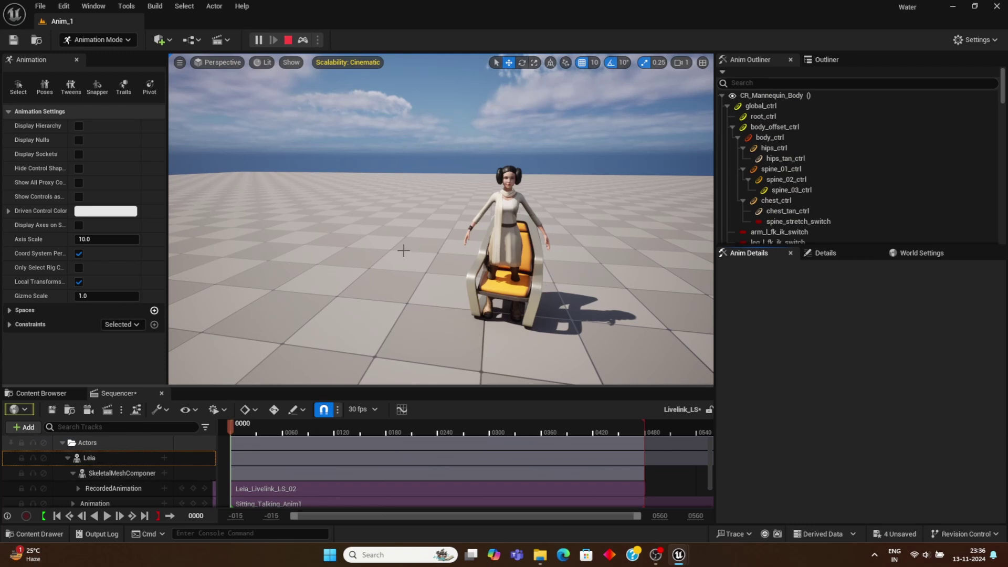
click(89, 458)
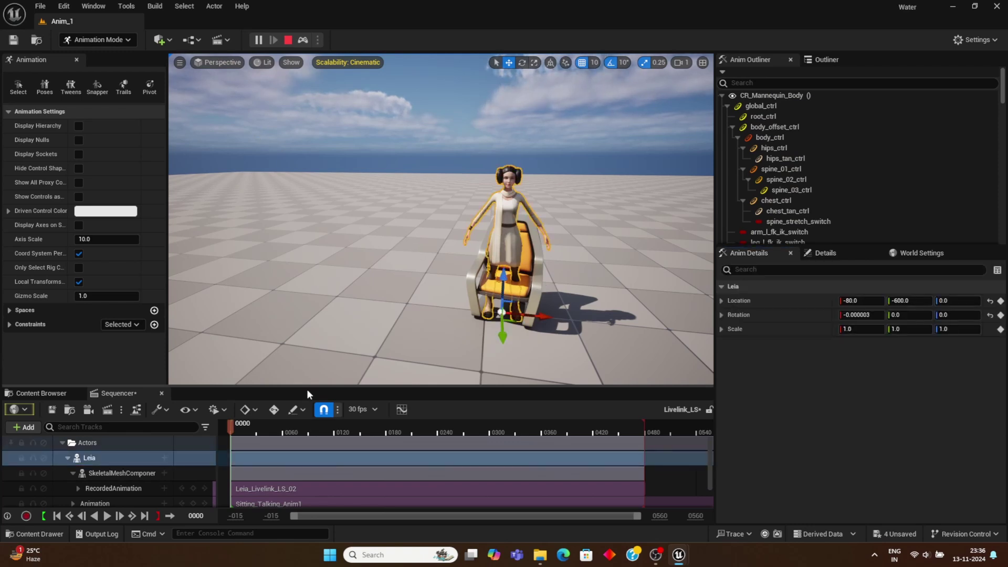
scroll(163, 460, down, 2)
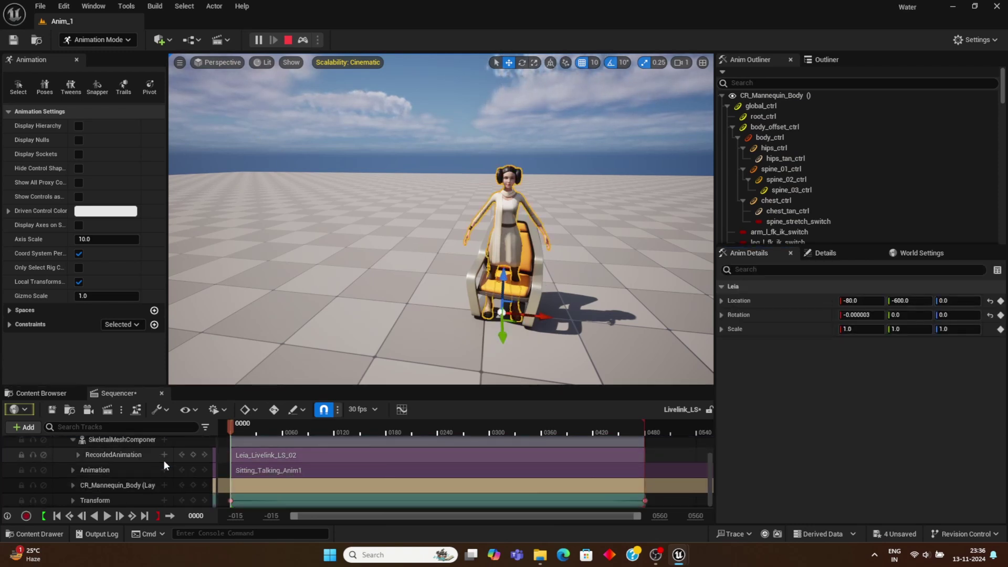
click(125, 488)
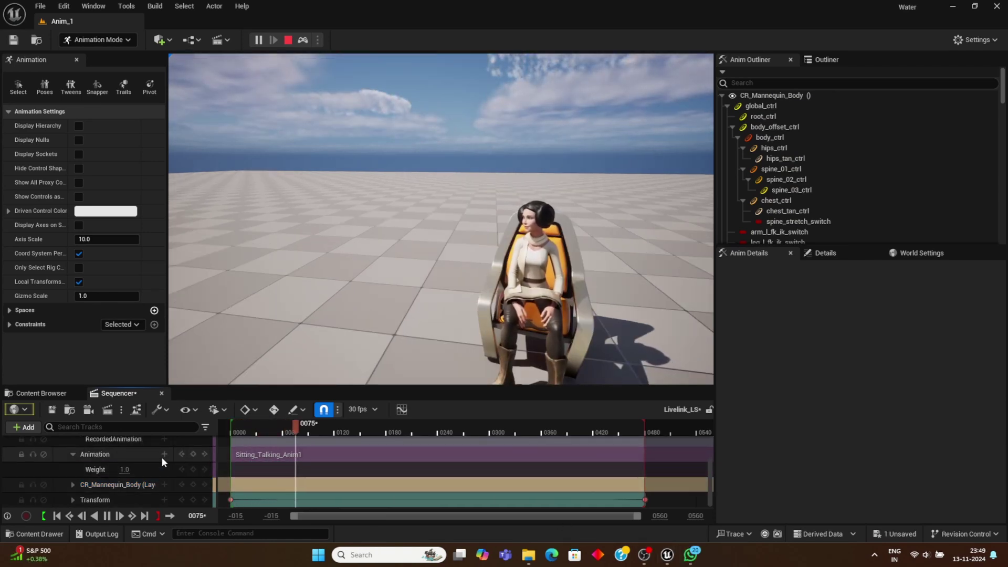
Return the playhead to frame 0 and add SK_Mannequin_Leia_Sequence1 to Leia's Animation track beneath Sitting_Talking_Anim1.
click(107, 516)
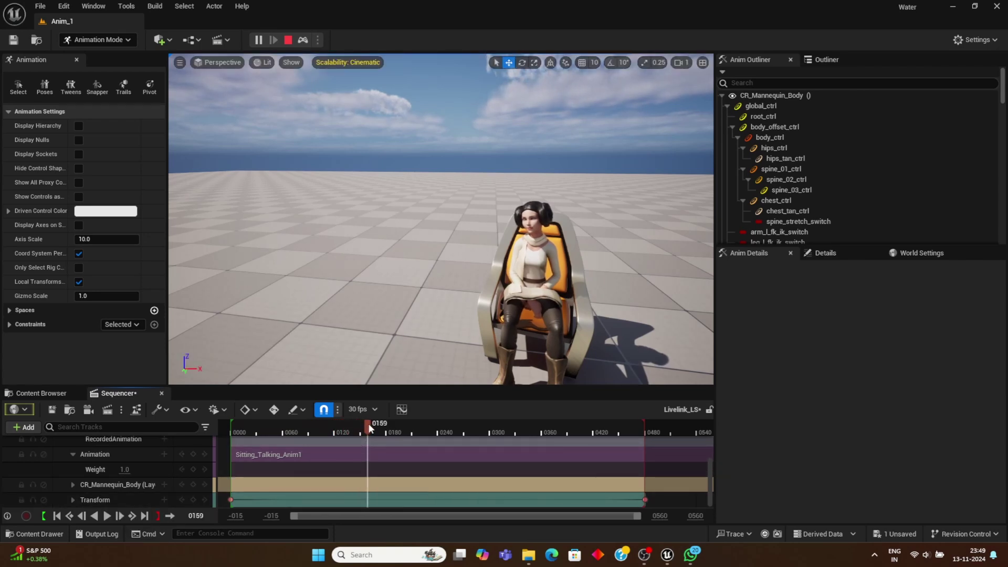
drag(367, 423, 232, 424)
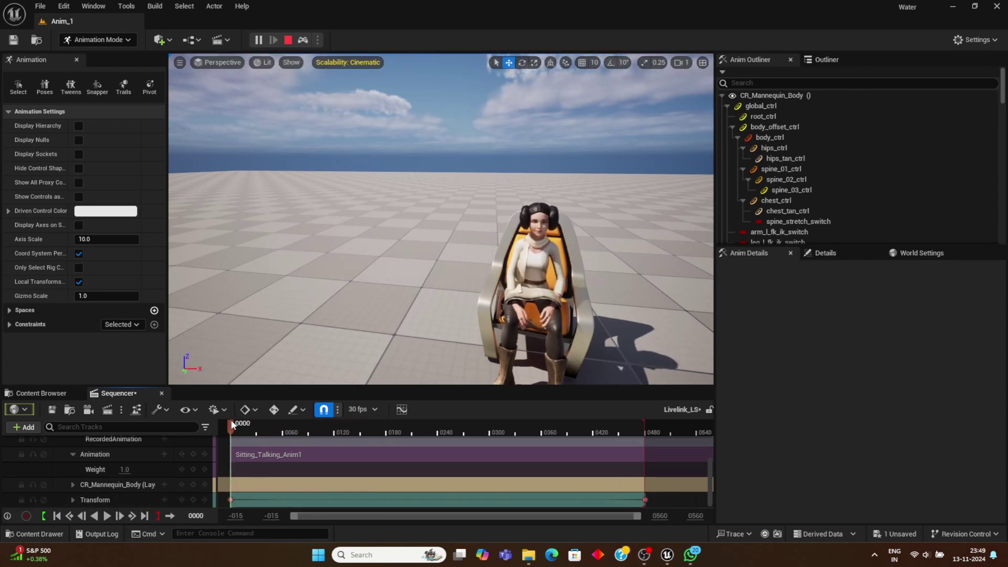
click(163, 452)
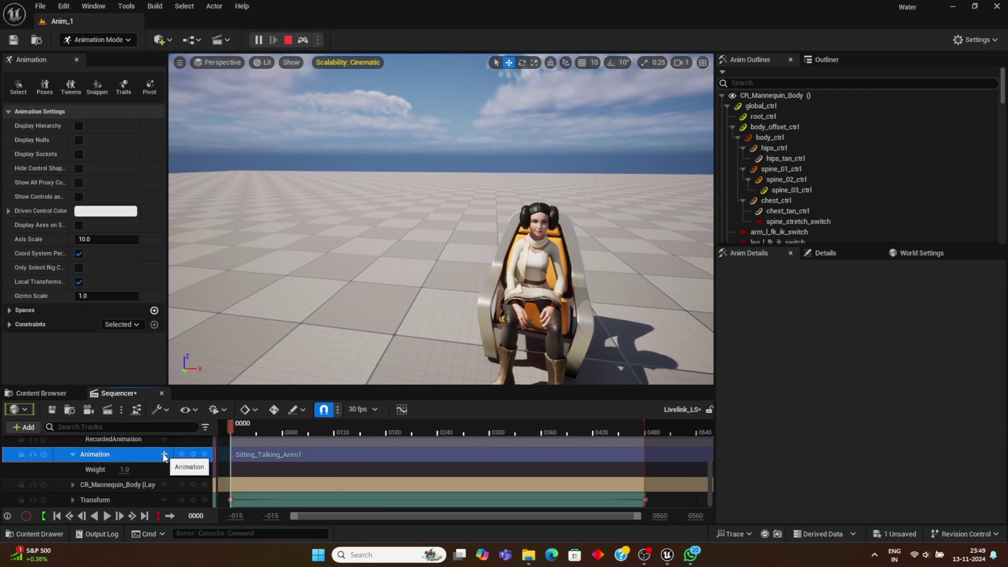
click(163, 453)
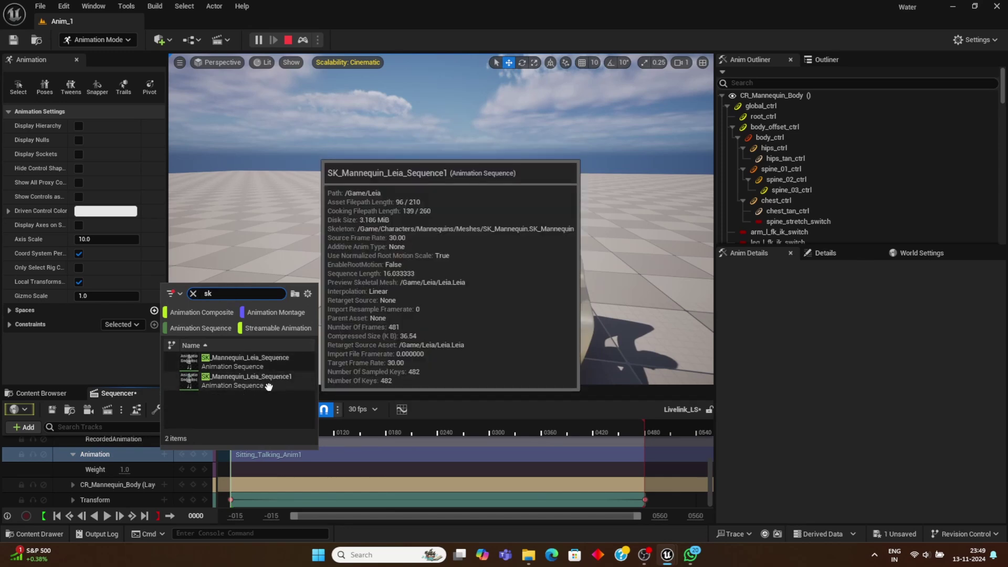
click(269, 383)
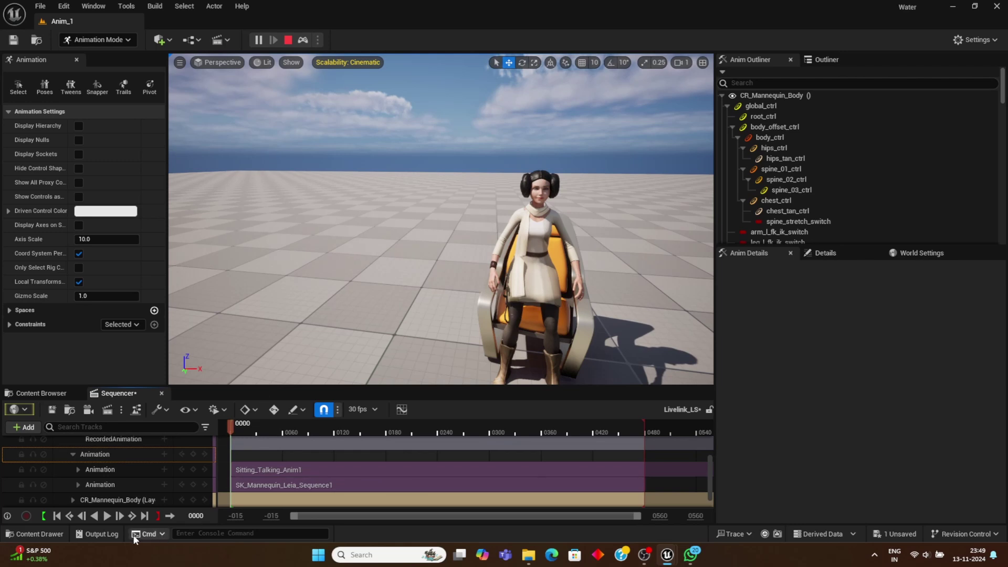
Play the sequence to check Leia with both animations, pause it, and reset the playhead to frame 0.
click(108, 517)
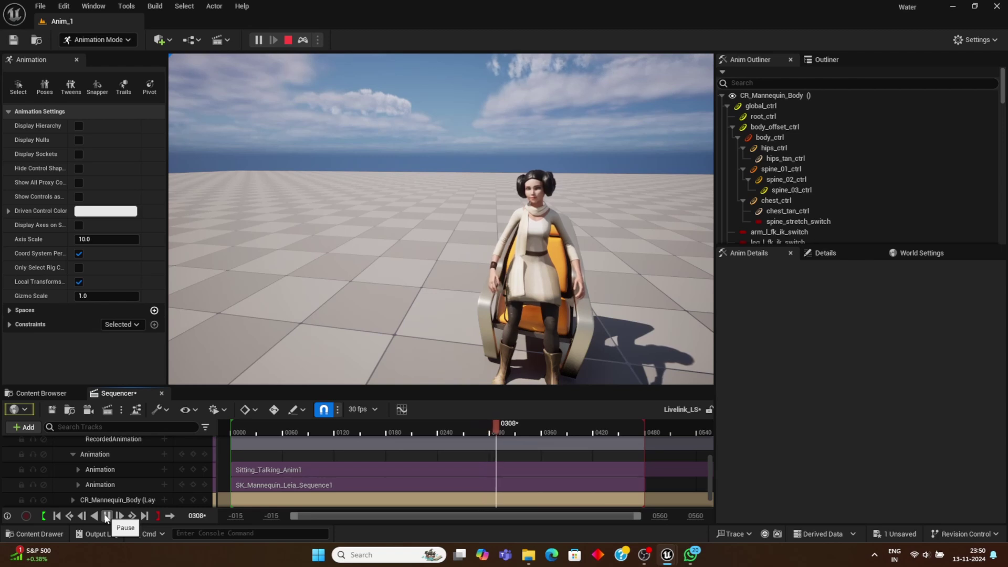
click(106, 516)
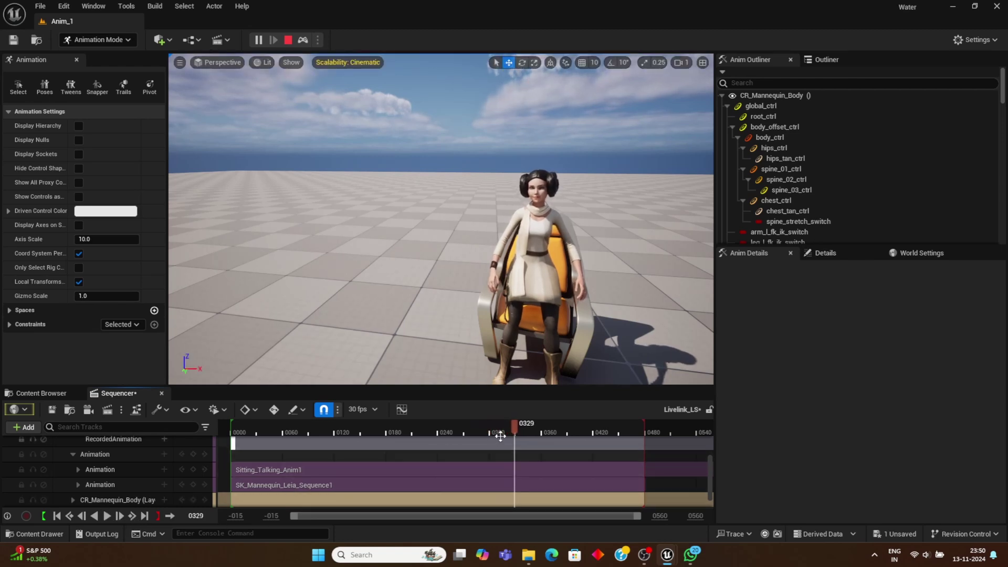
drag(516, 431, 234, 440)
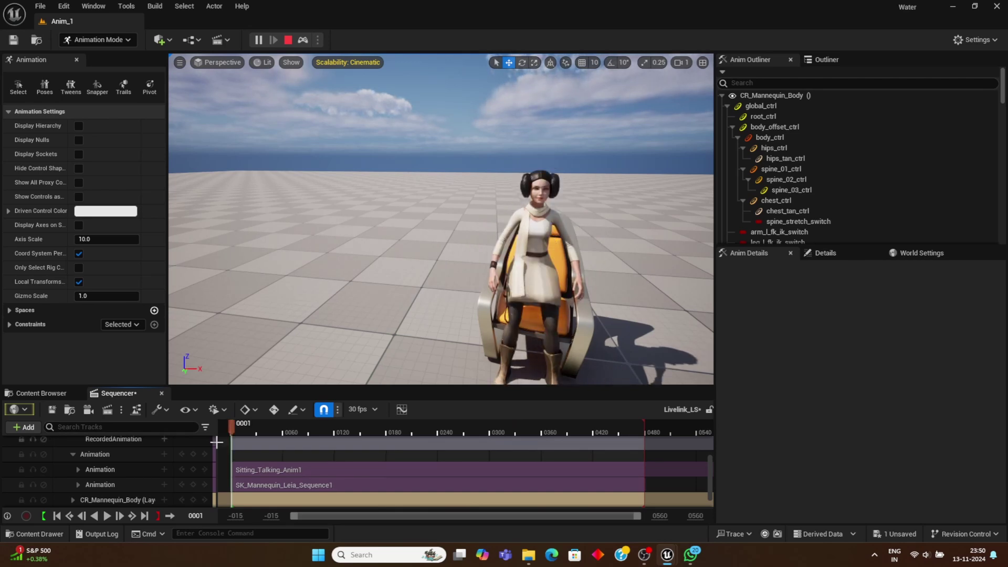
click(201, 516)
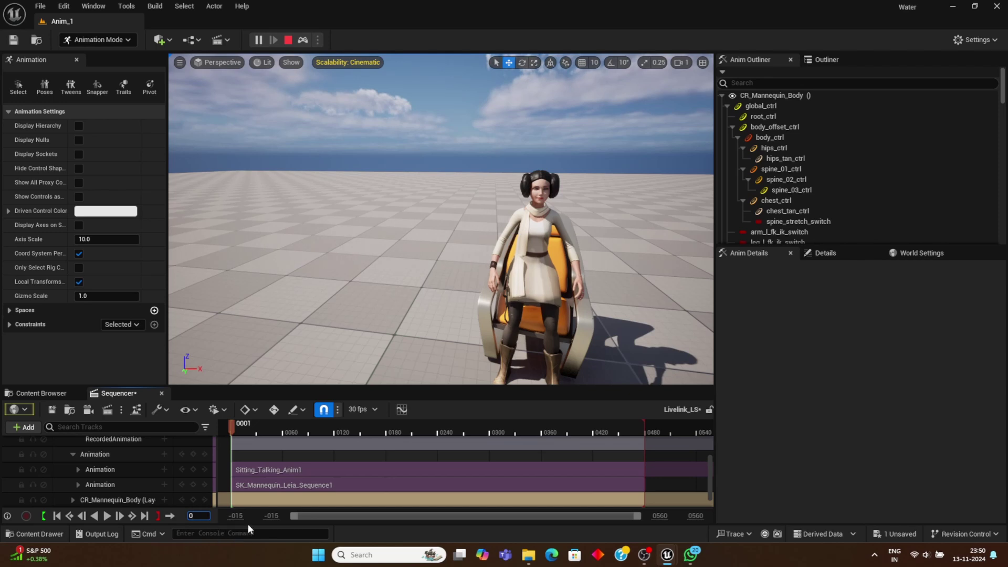
text(0)
key(Return)
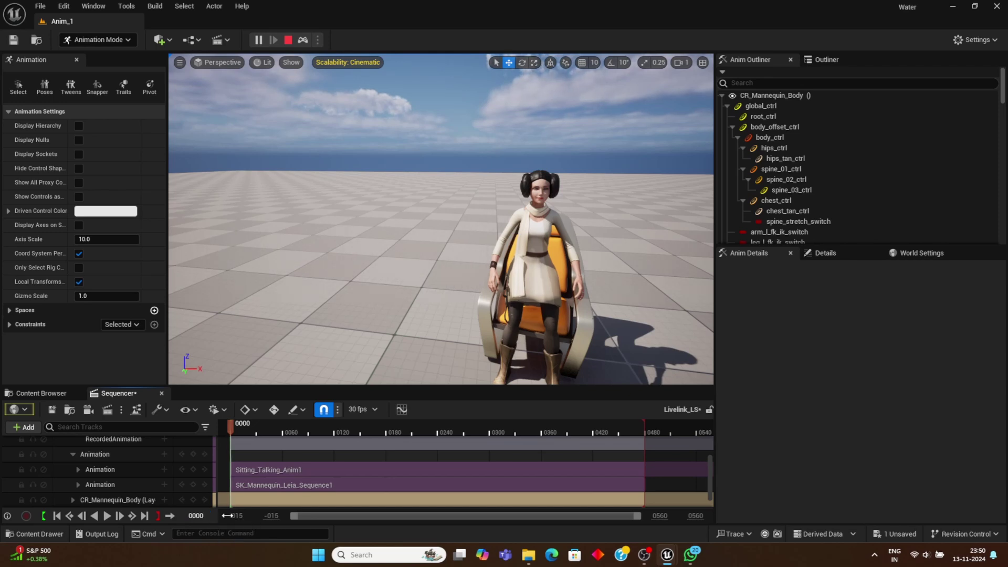
Select Leia's layered CR_Mannequin_Body track in the sequence.
scroll(135, 500, down, 1)
click(136, 488)
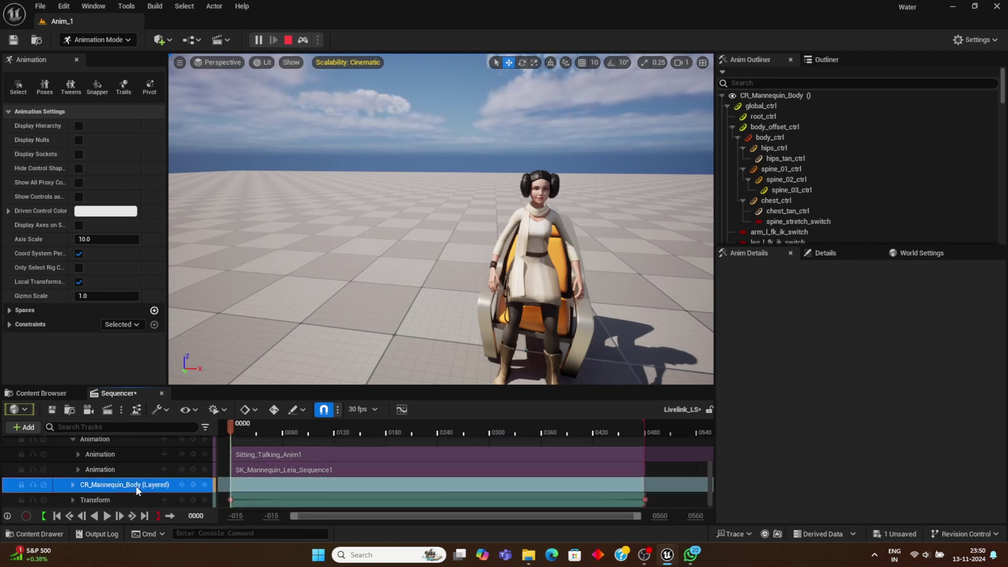